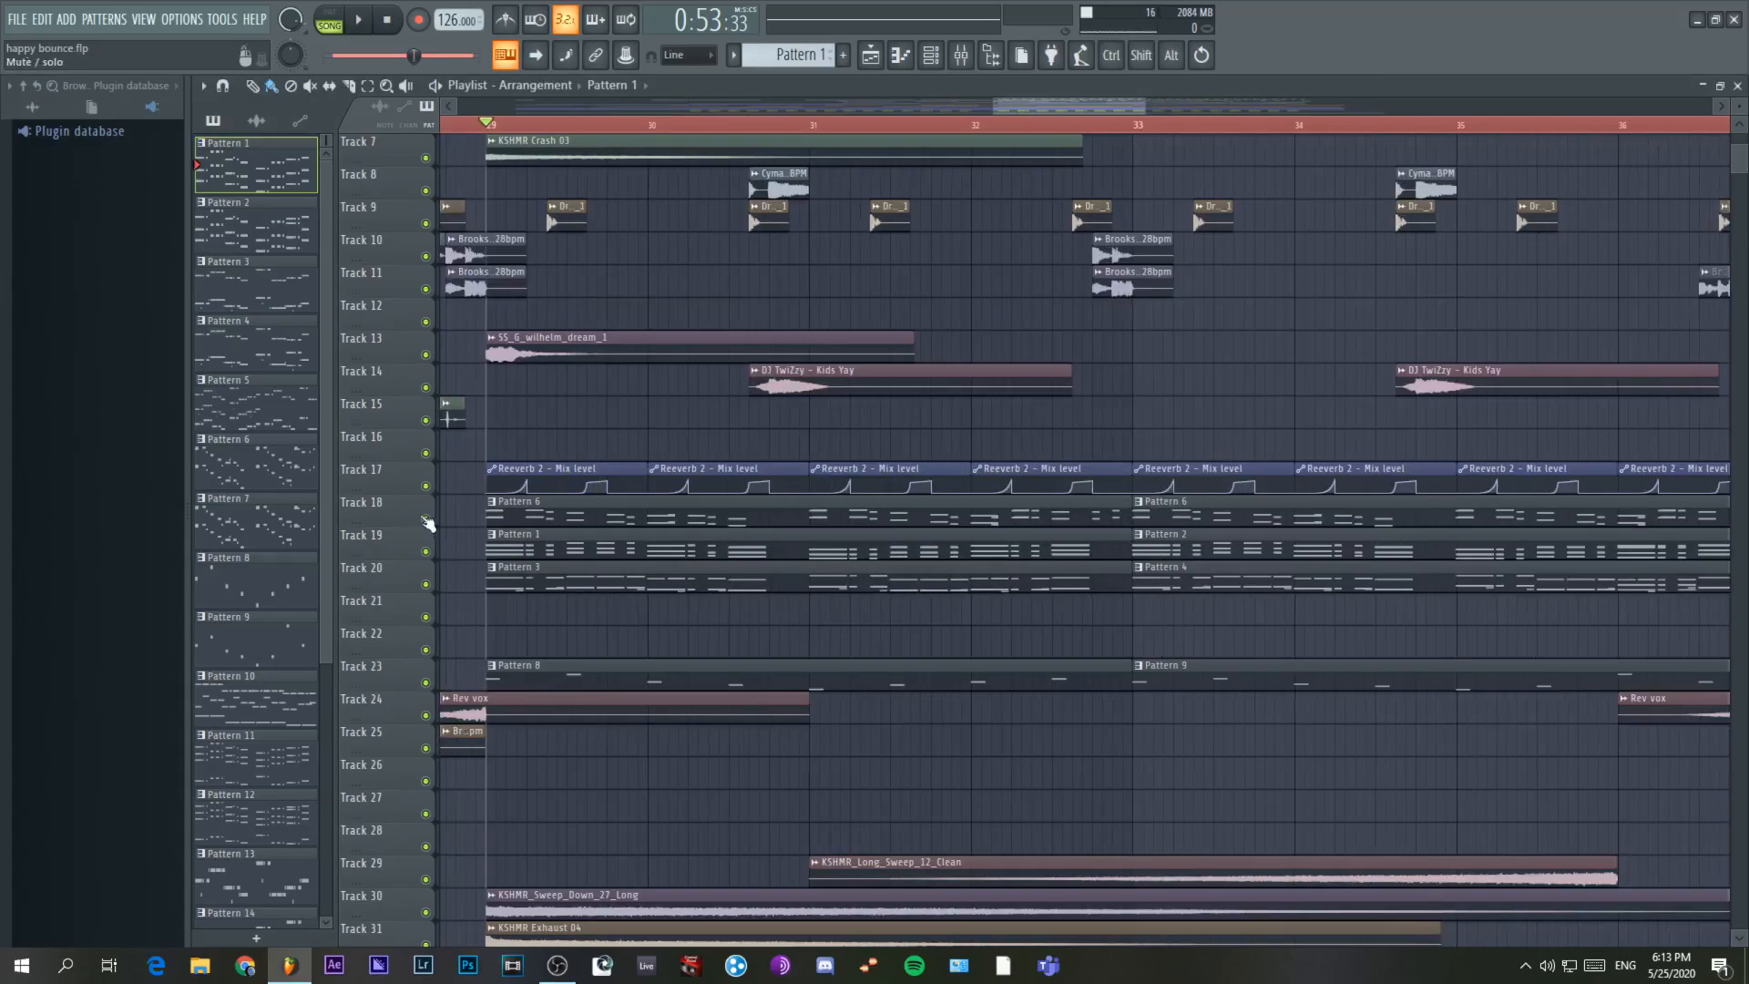
- Solo Track 18, enable Track 17 with its Reeverb 2 mix level automation, and play the arrangement
right_click(425, 519)
click(426, 486)
key(space)
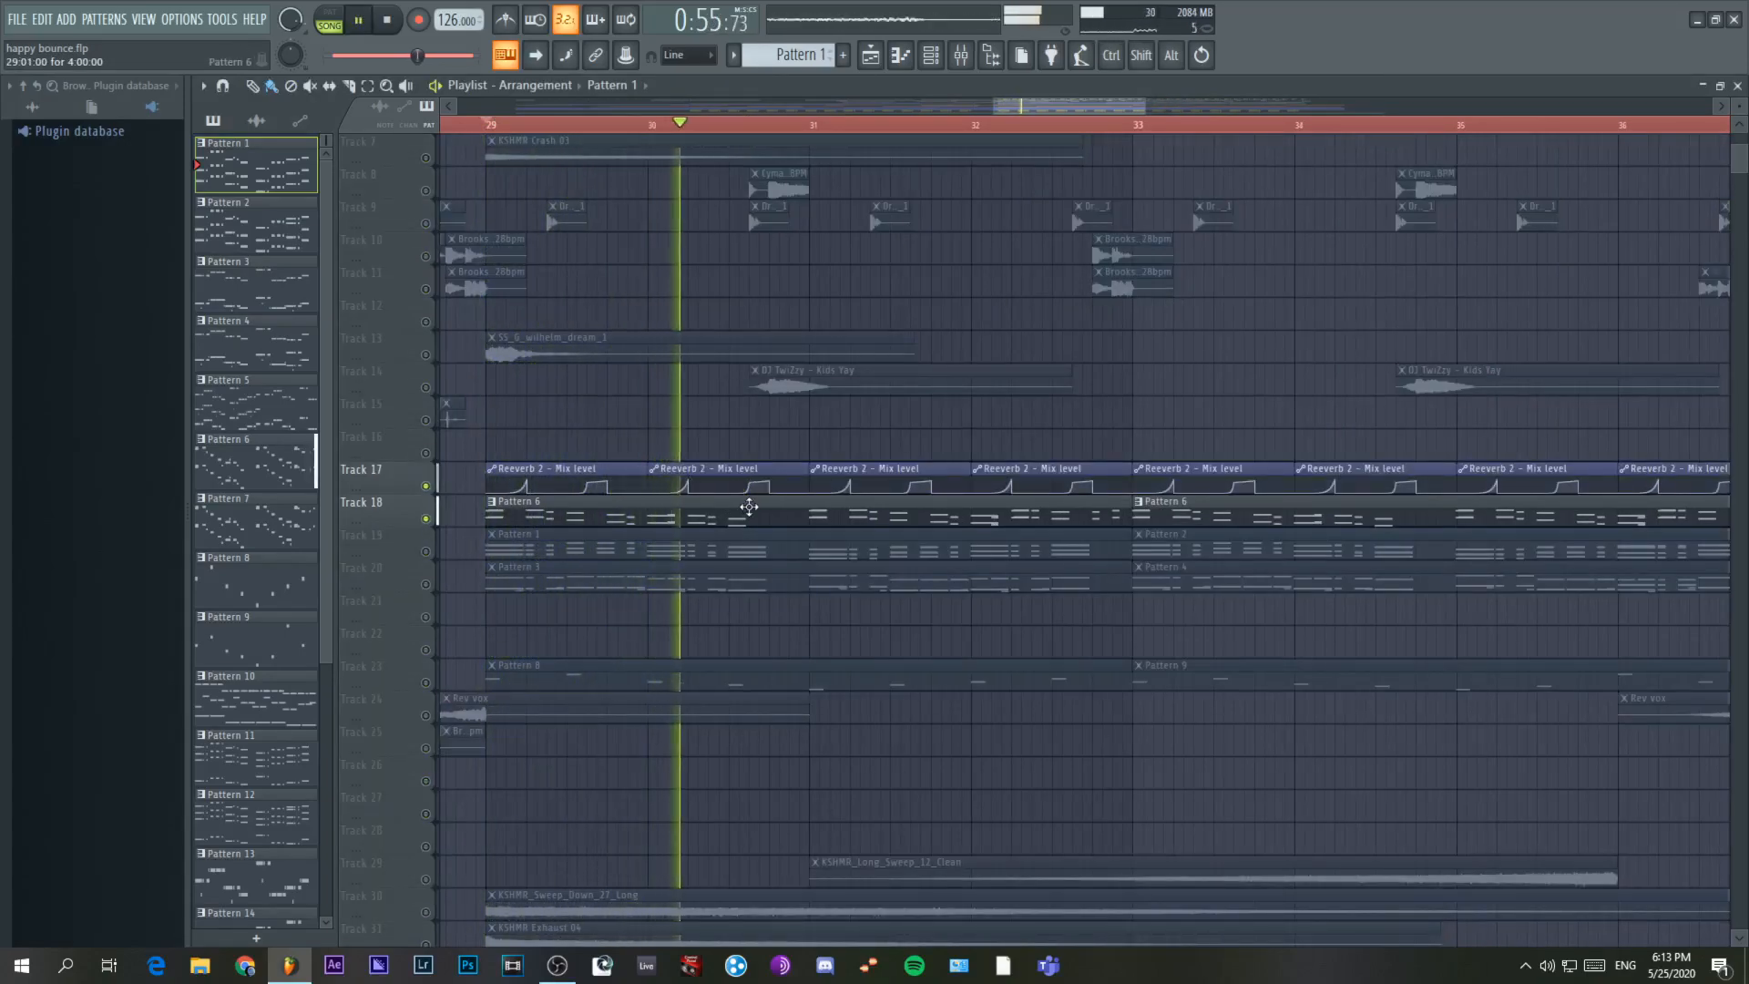
- Select Pattern 6 on Track 18, show its channels in the Channel rack, and stop playback
click(810, 518)
click(930, 55)
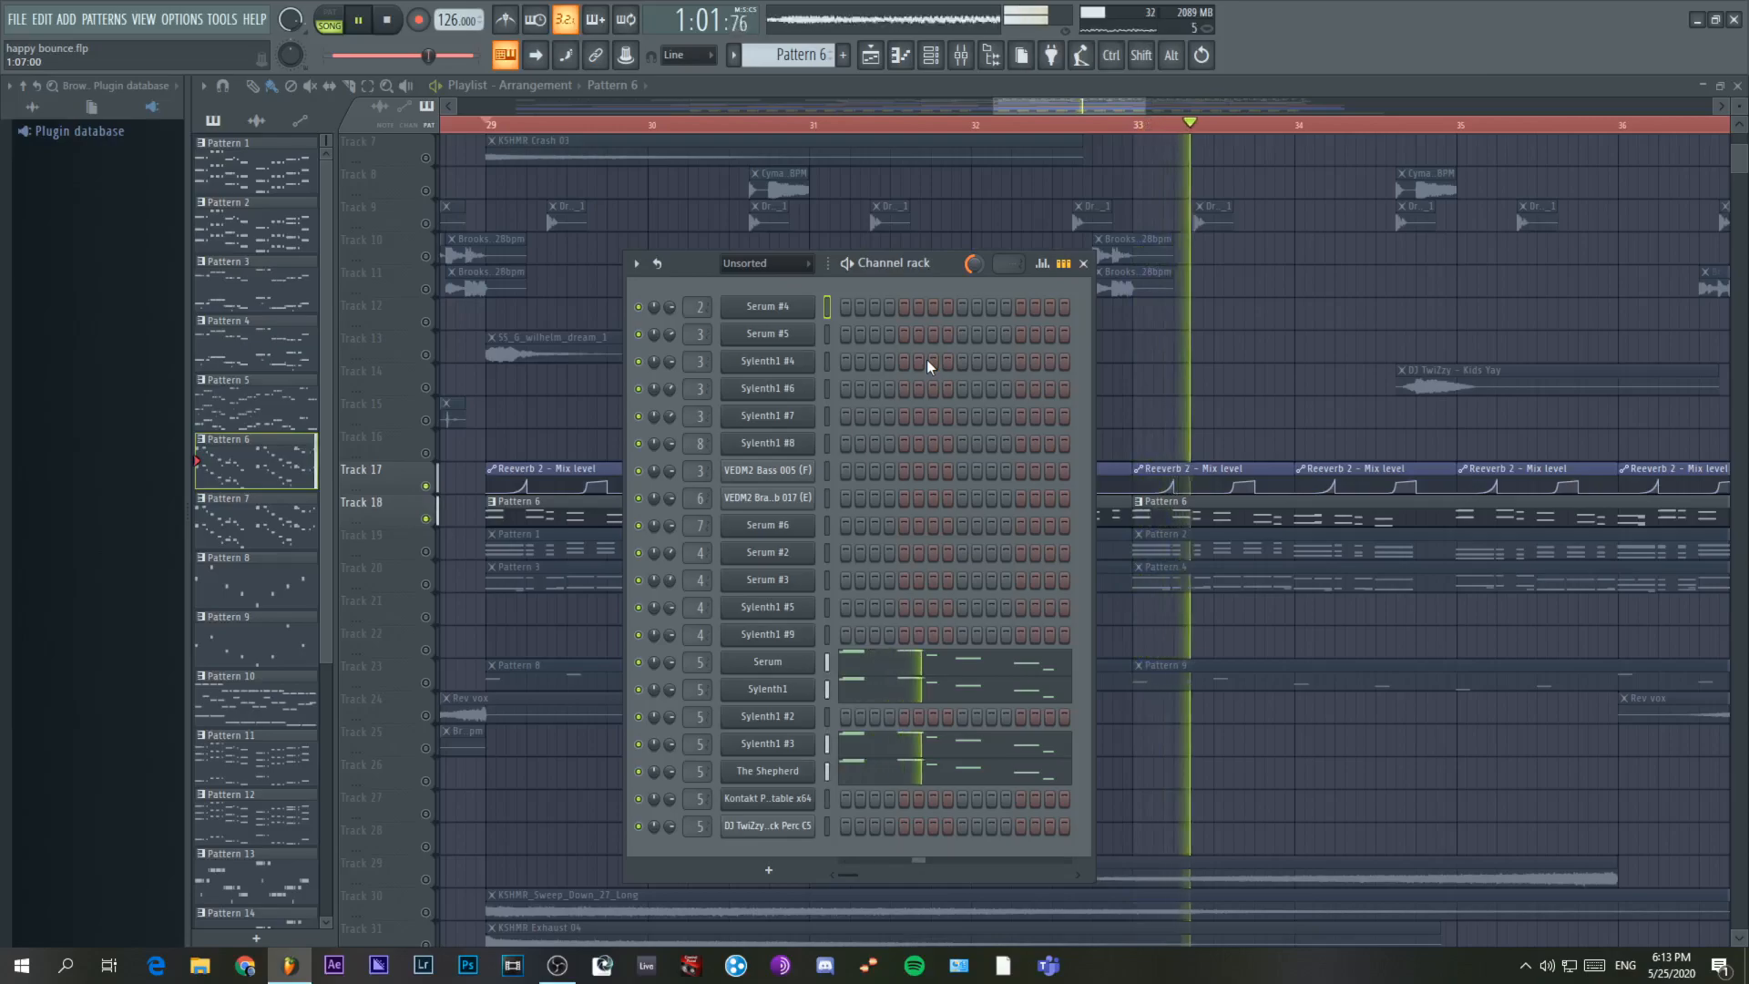
key(space)
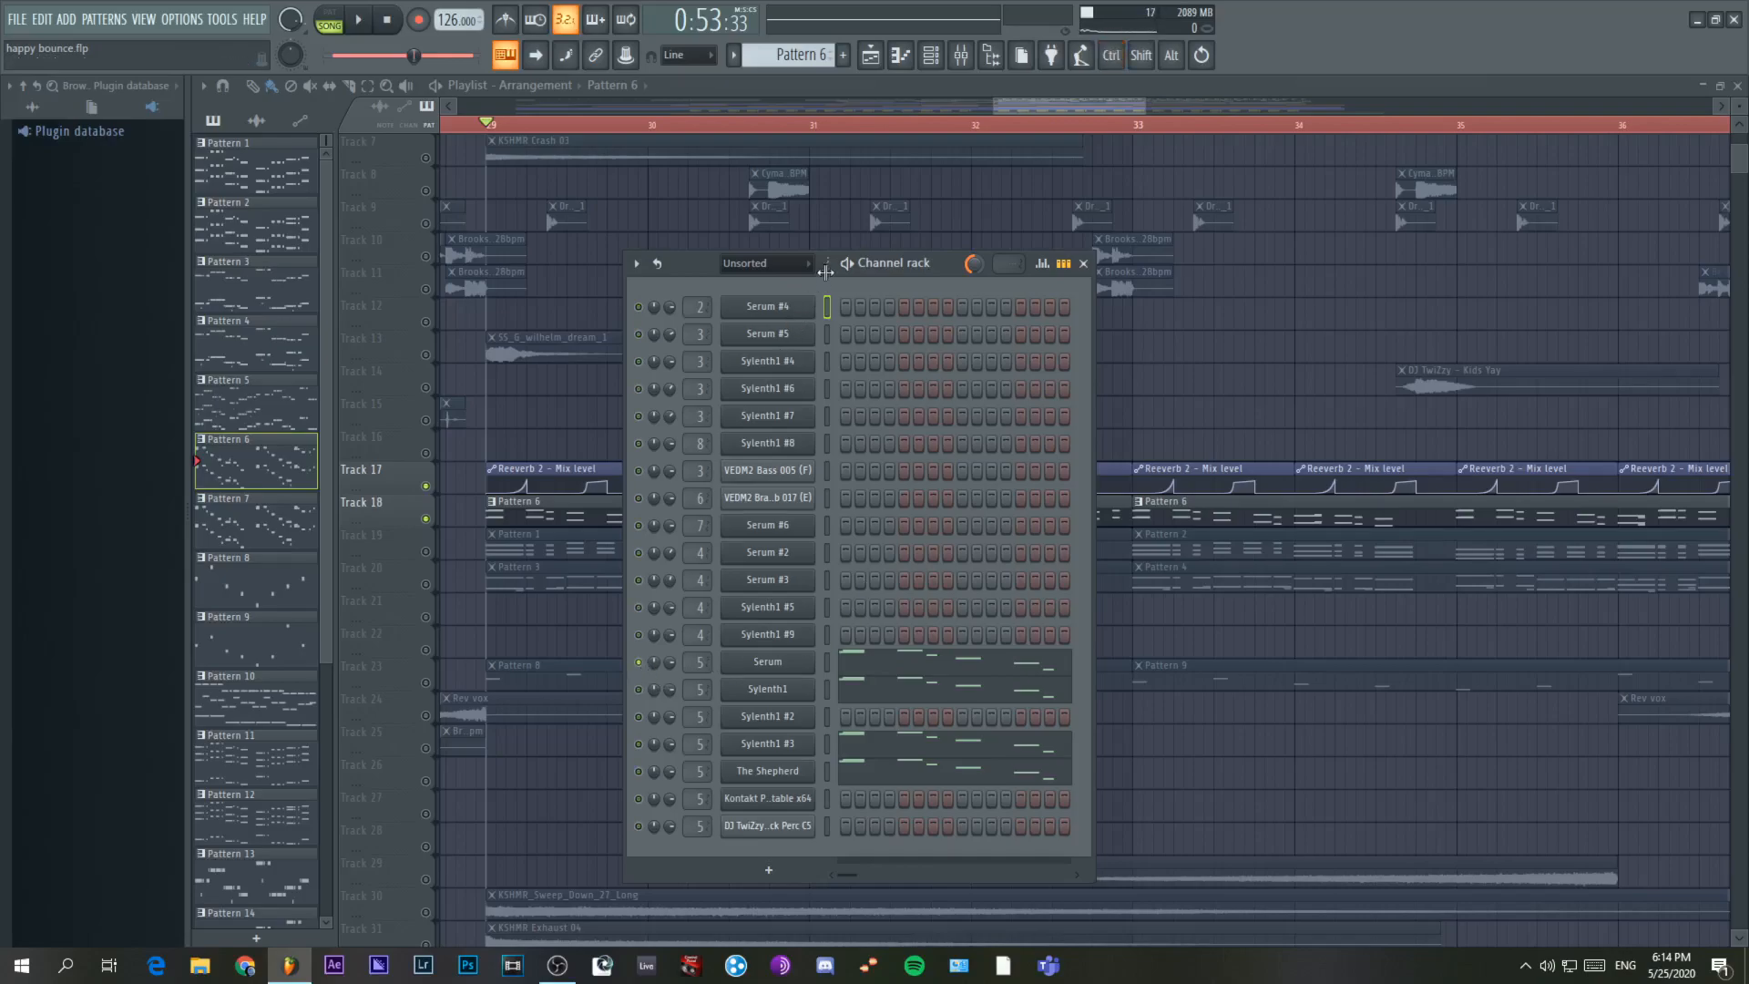
- Play Pattern 6 in pattern mode, solo Sylenth1, Sylenth1 #3 and The Shepherd in turn, then unsolo the channels and stop
key(l)
key(space)
ctrl+click(640, 691)
click(639, 744)
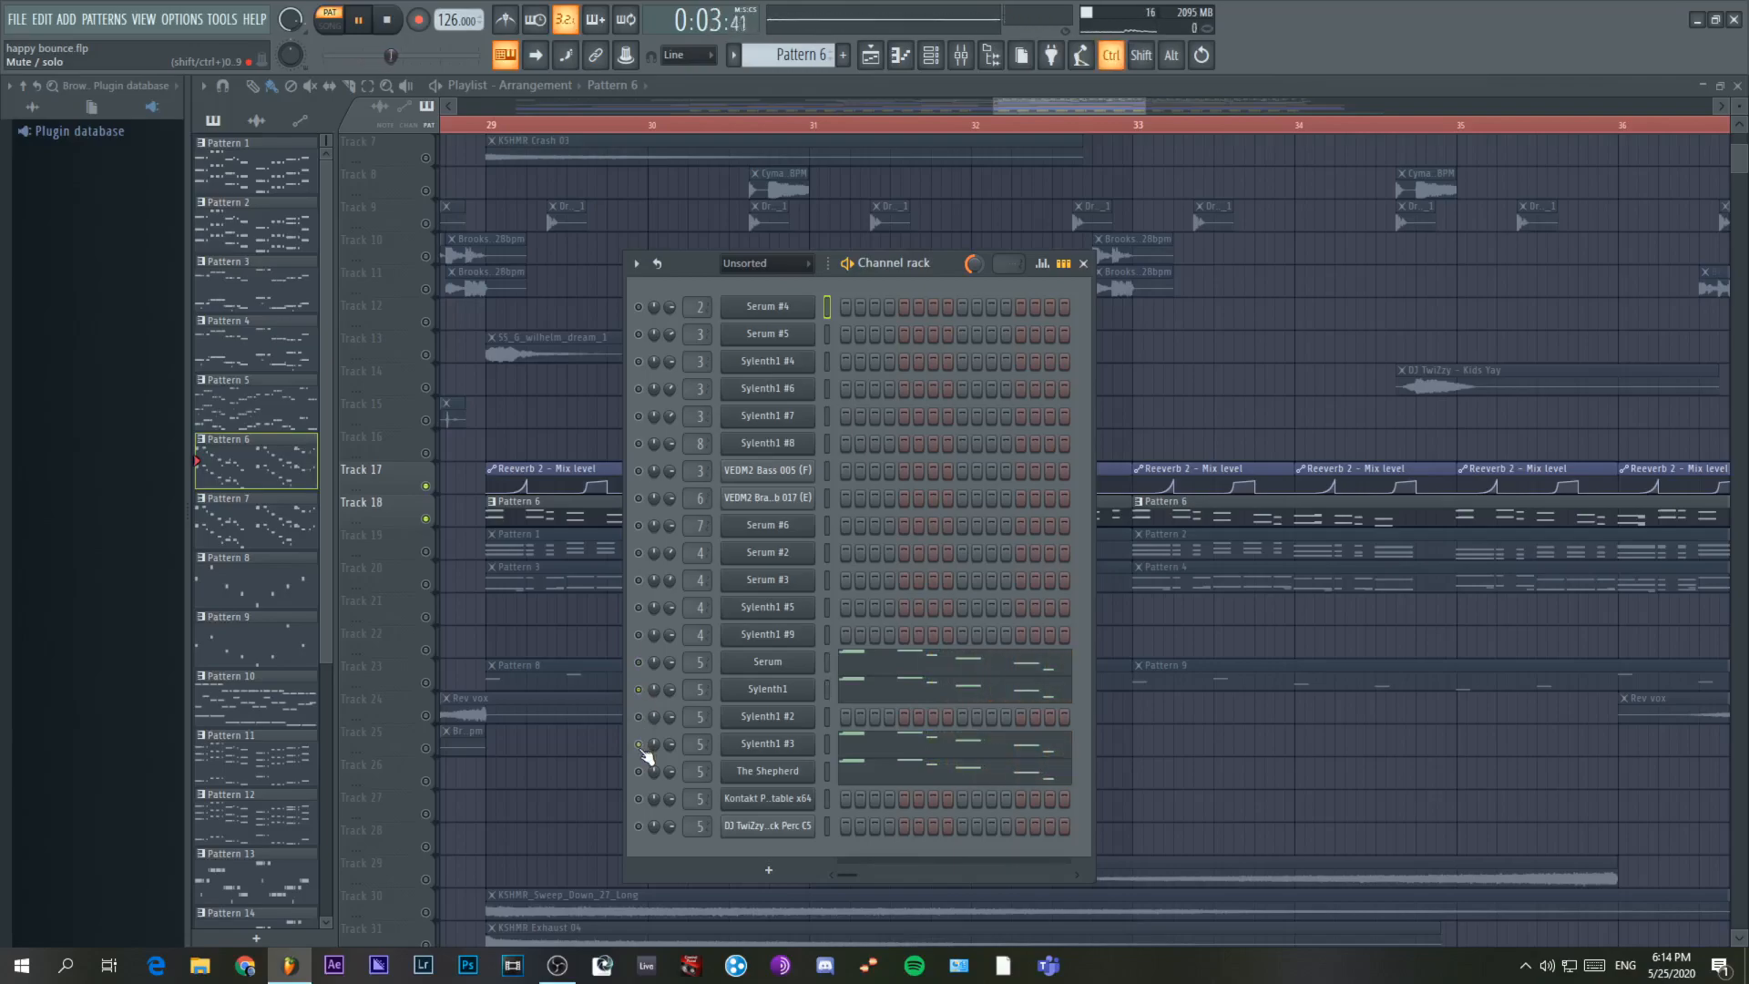
click(639, 772)
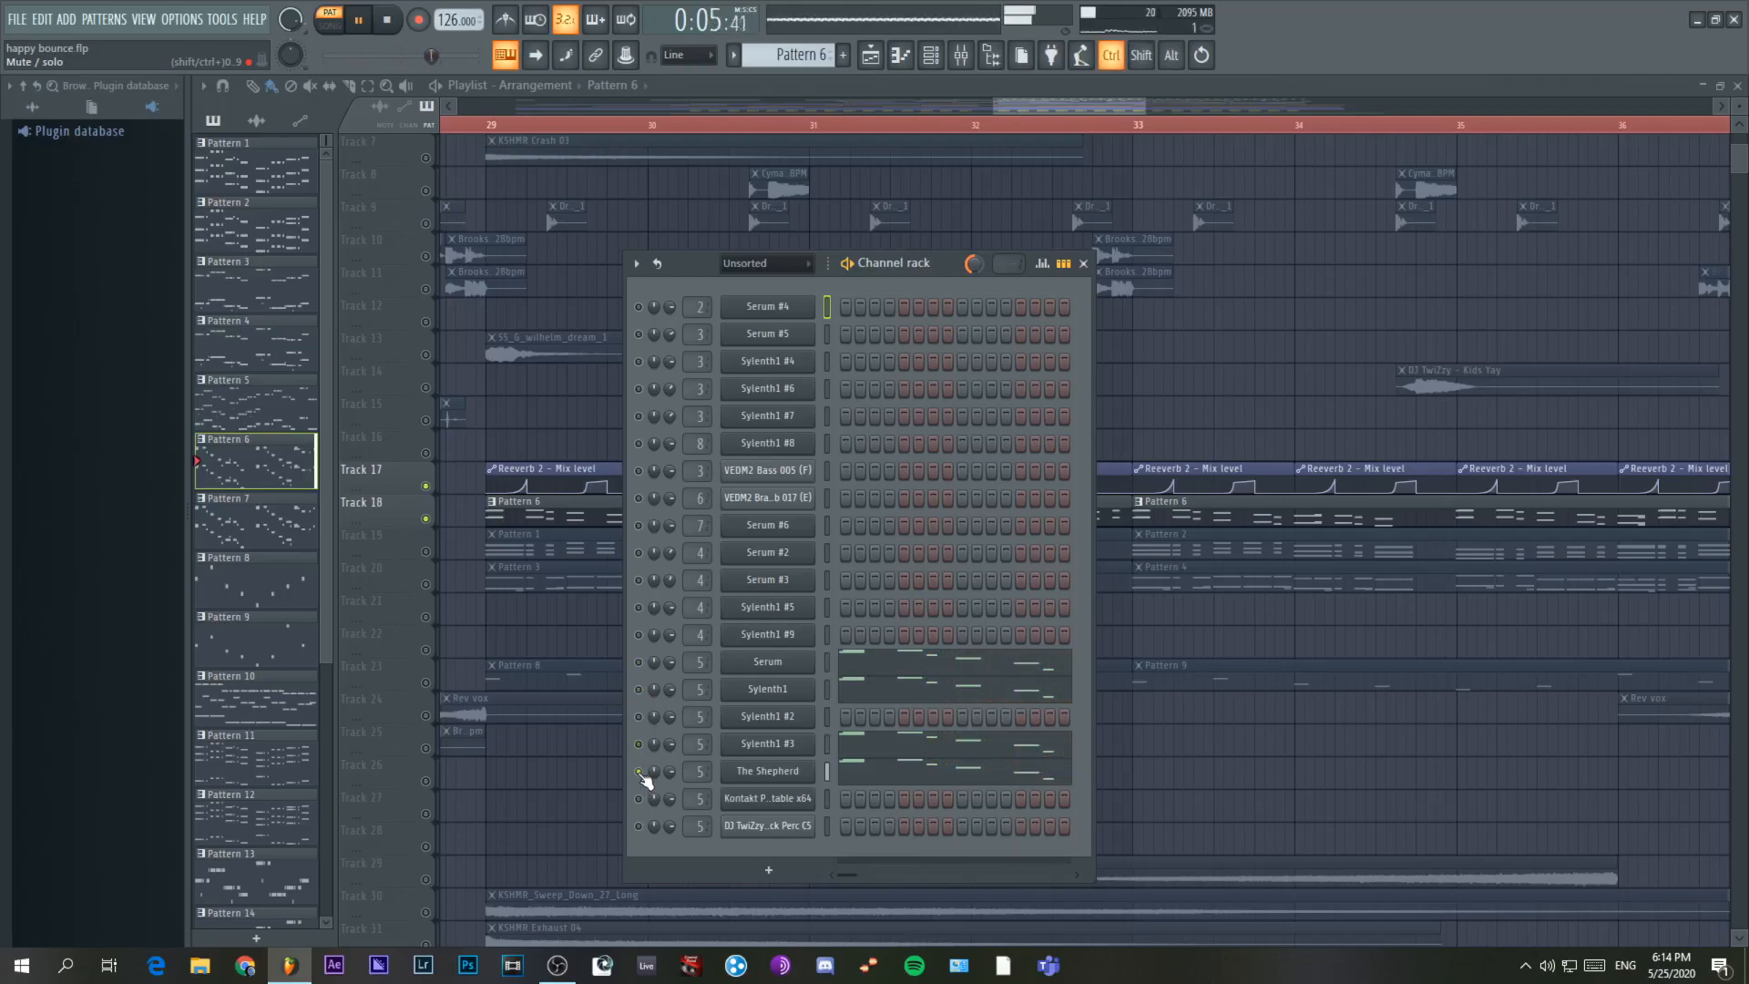
ctrl+click(639, 772)
key(space)
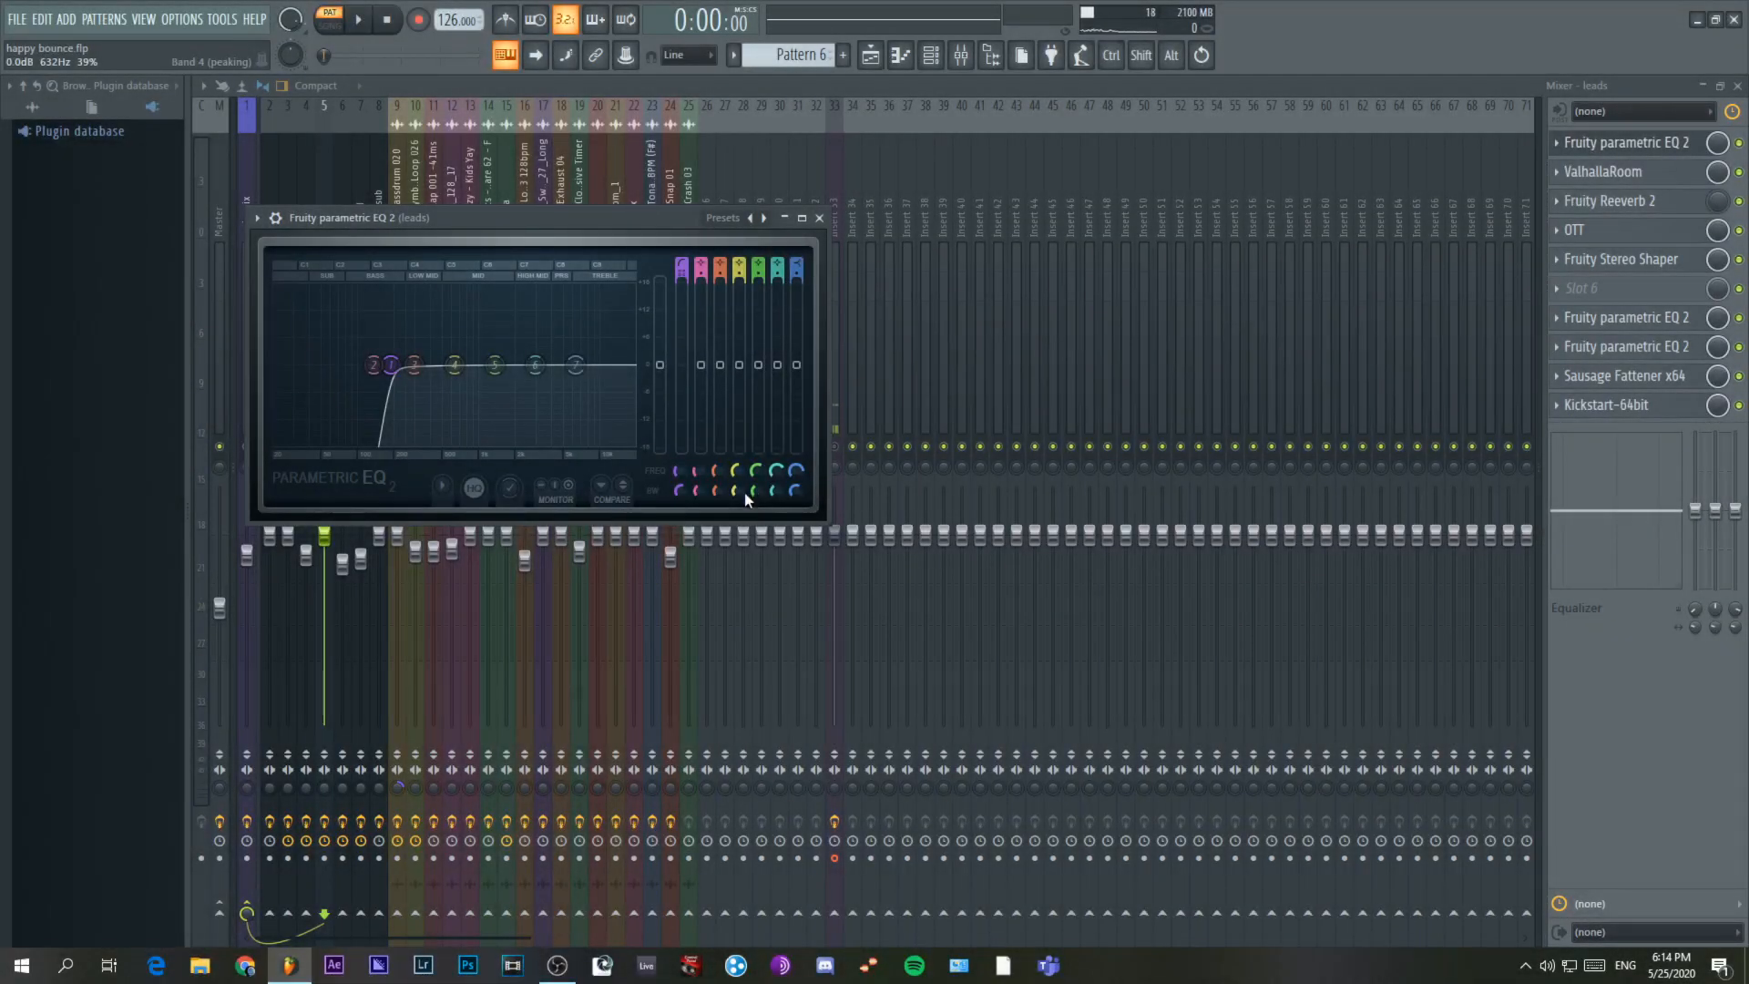
- Set the high-pass band of the leads track's first Fruity parametric EQ 2 to 183 Hz and close it
drag(392, 367, 390, 368)
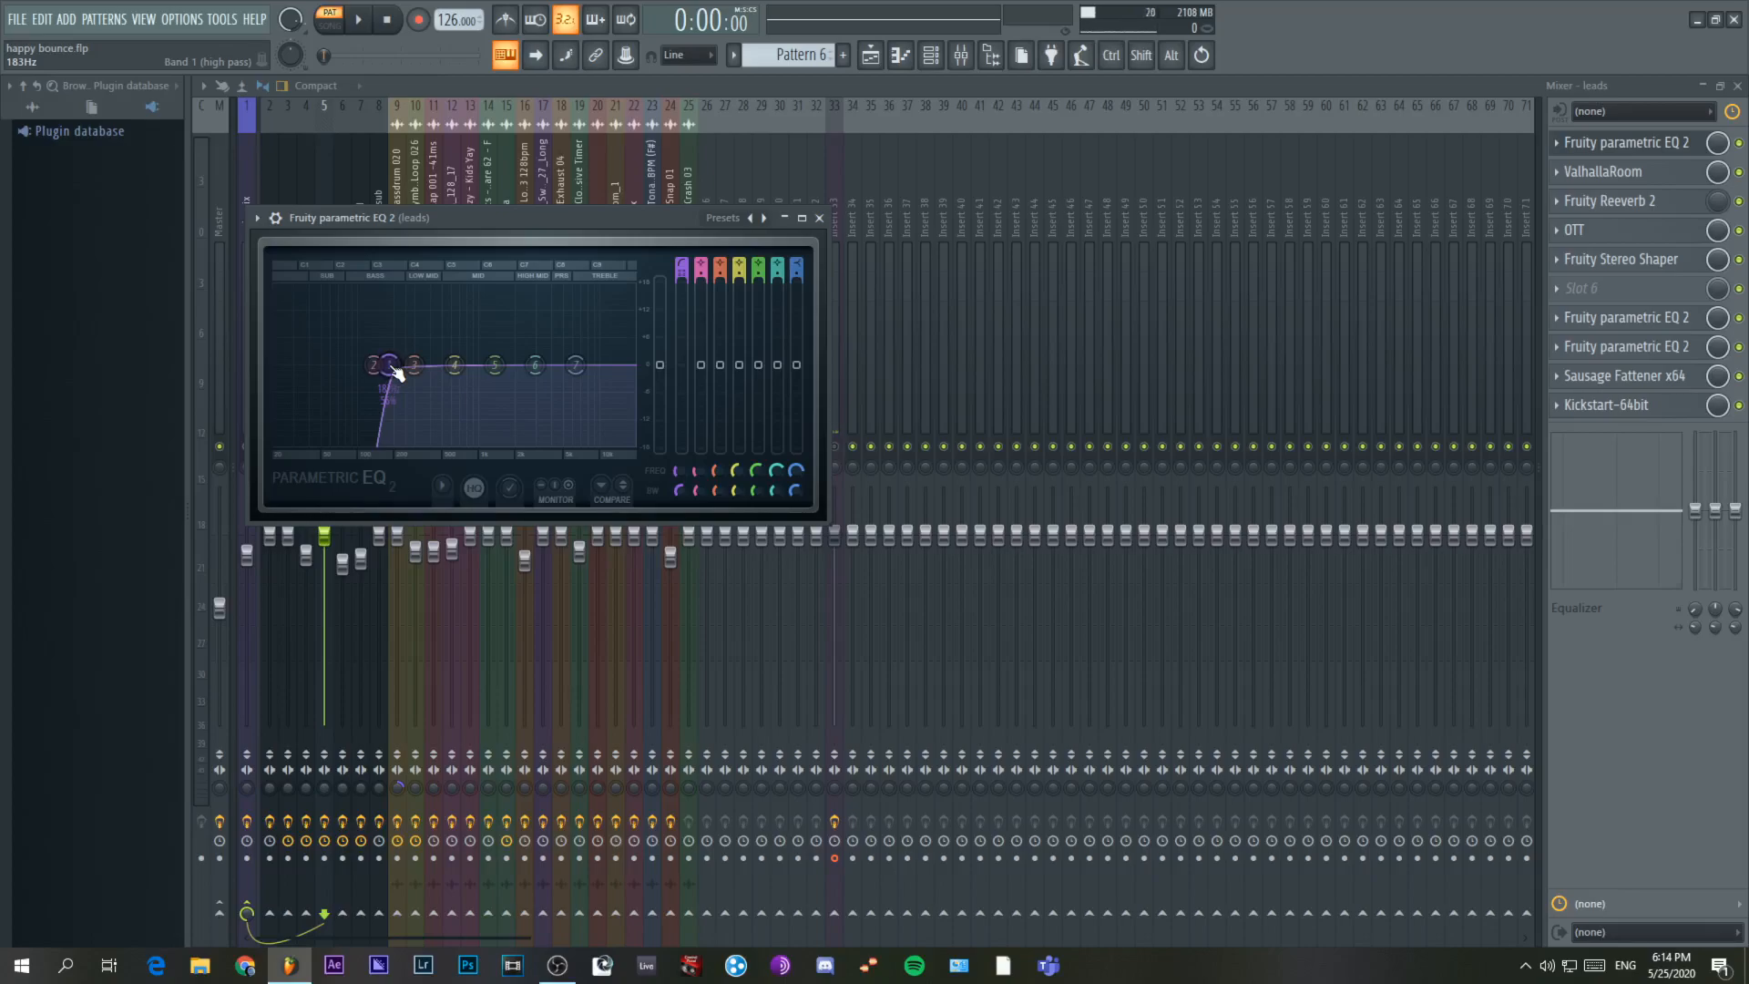
click(819, 218)
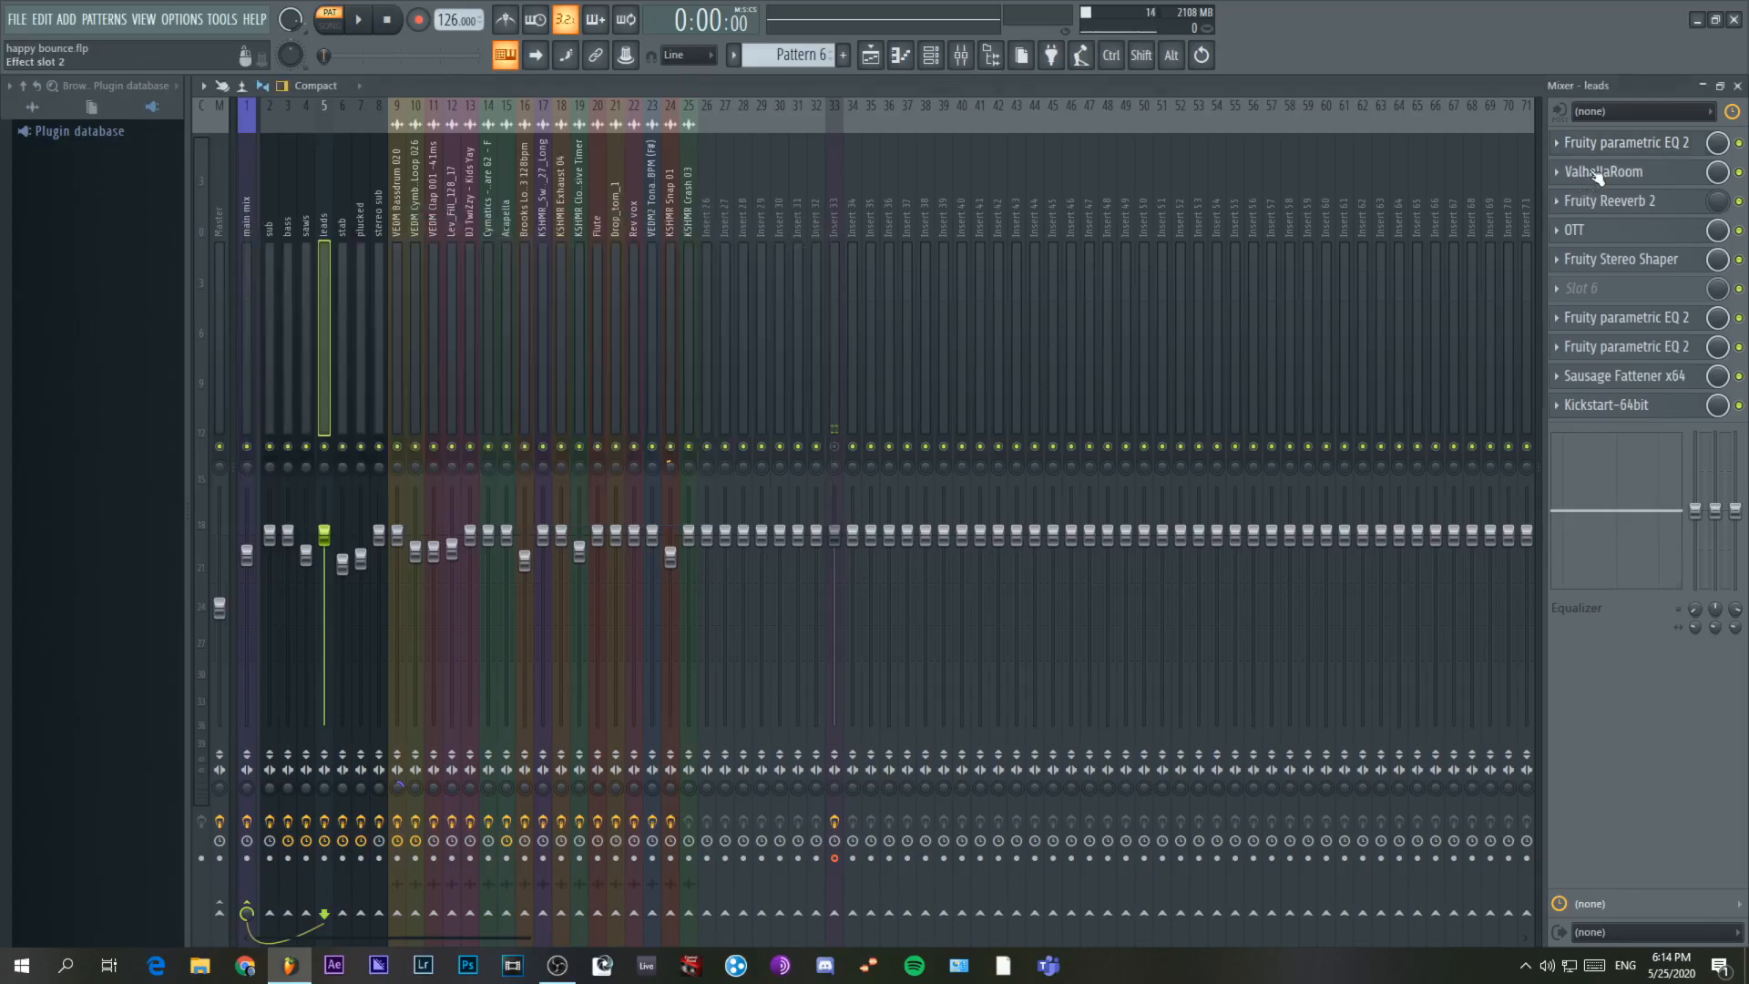
- Examine the settings of ValhallaRoom and Fruity Reeverb 2 on the leads mixer track
click(1599, 173)
drag(700, 217, 787, 218)
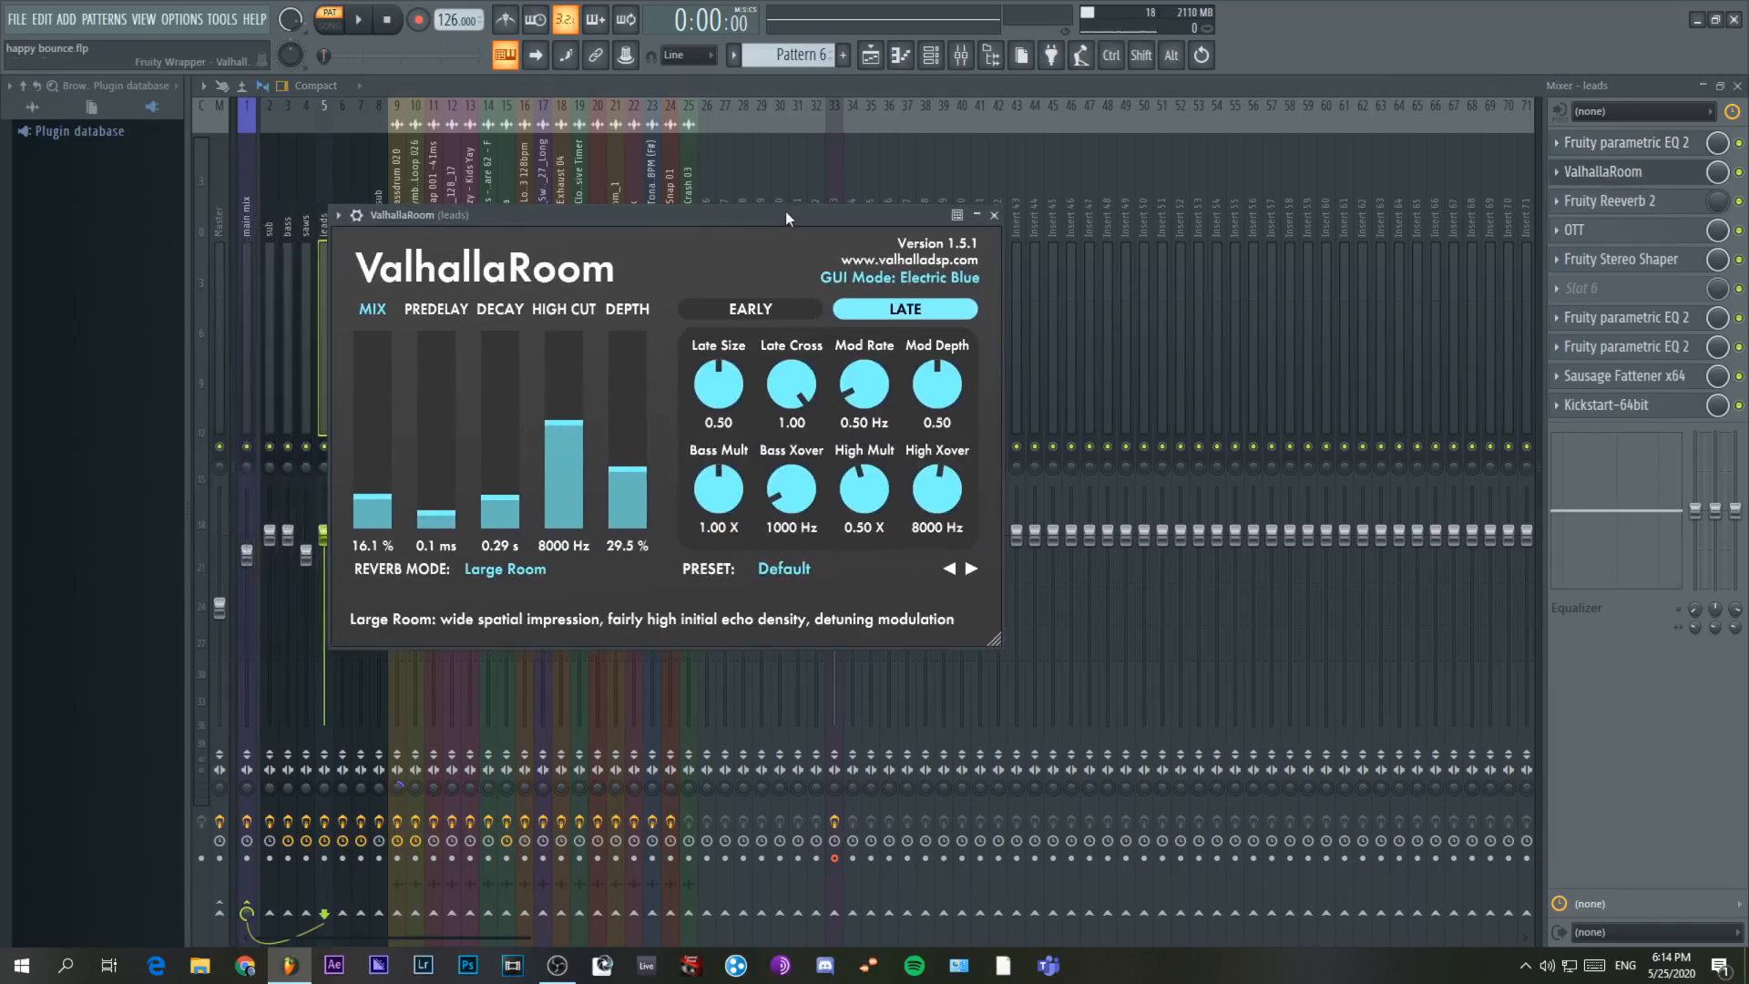
key(Escape)
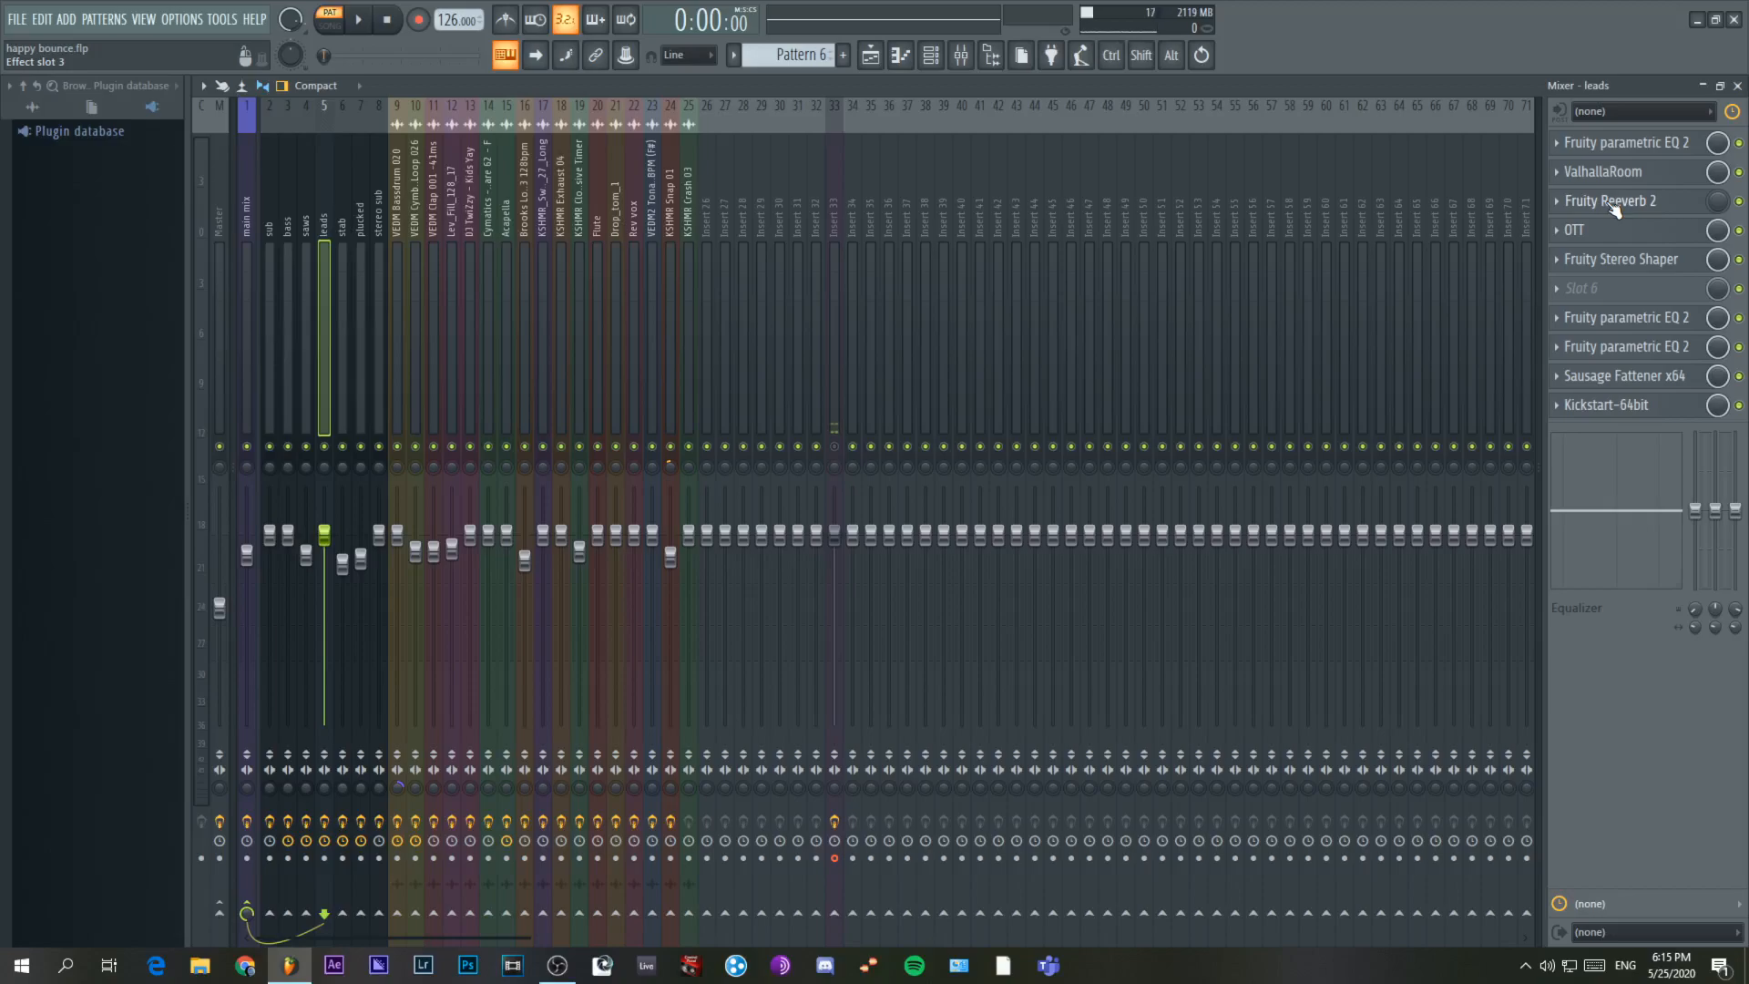
click(1610, 201)
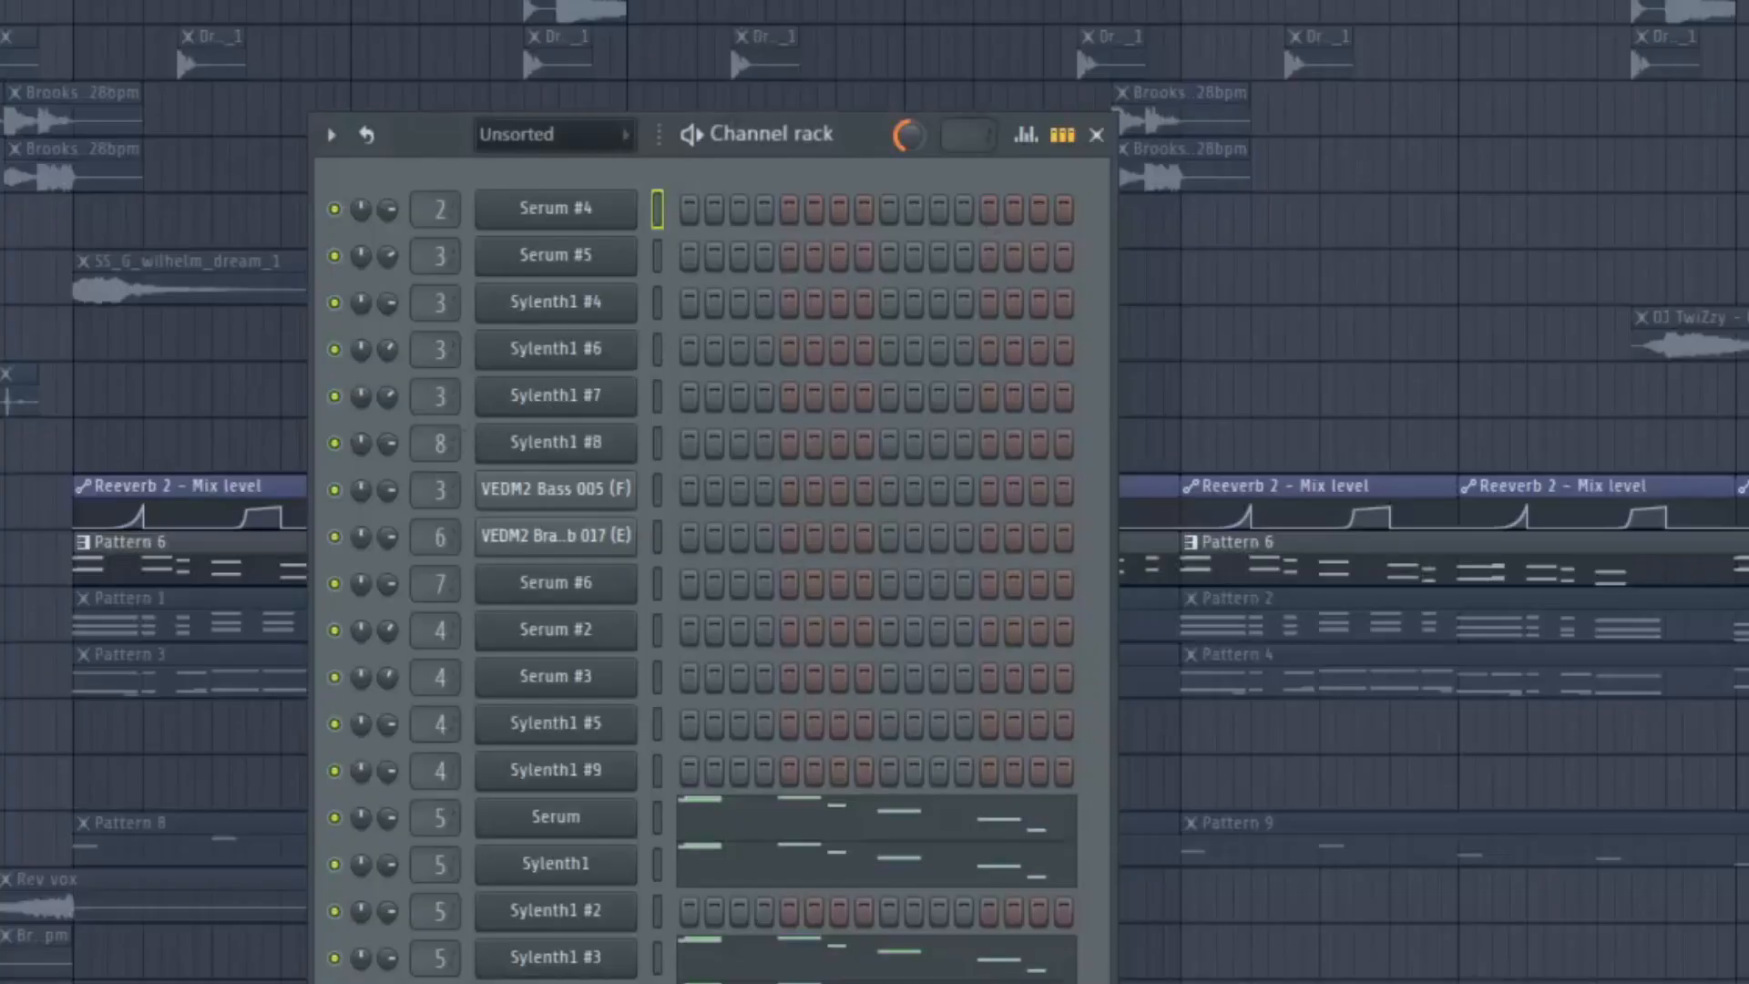
- Close the Channel rack and listen to Pattern 6 with its Reeverb 2 mix level automation in the playlist
key(F6)
scroll(410, 477, up, 3)
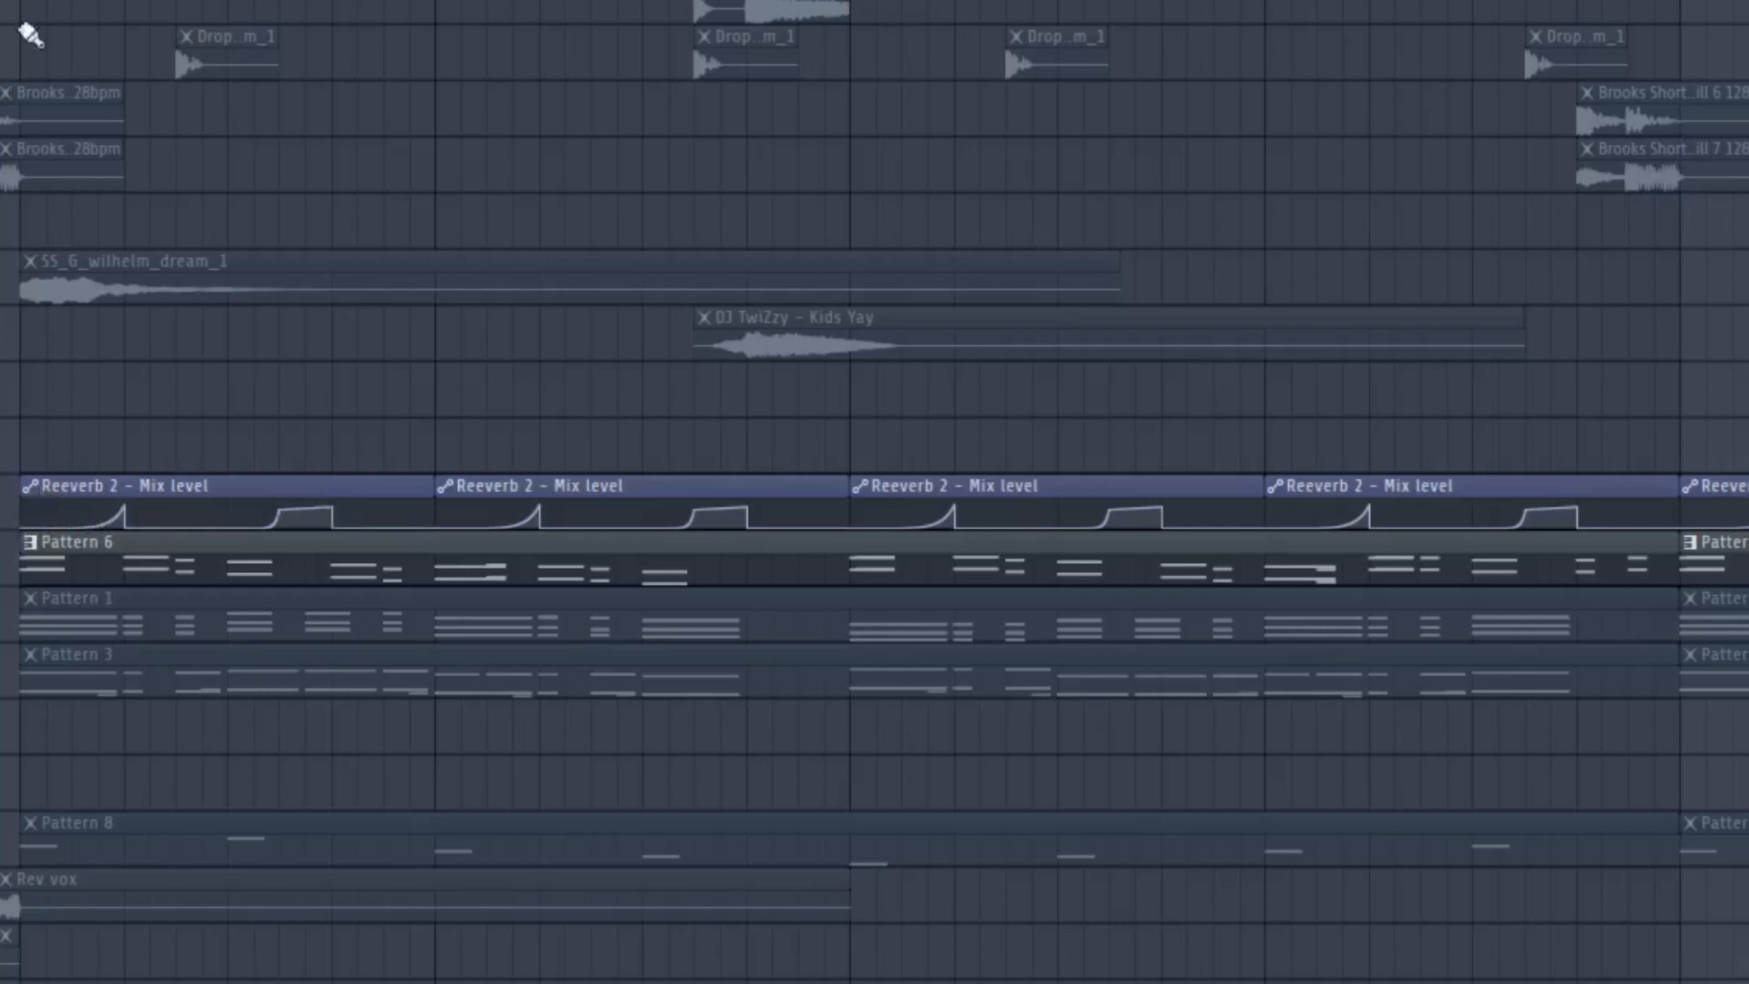
key(space)
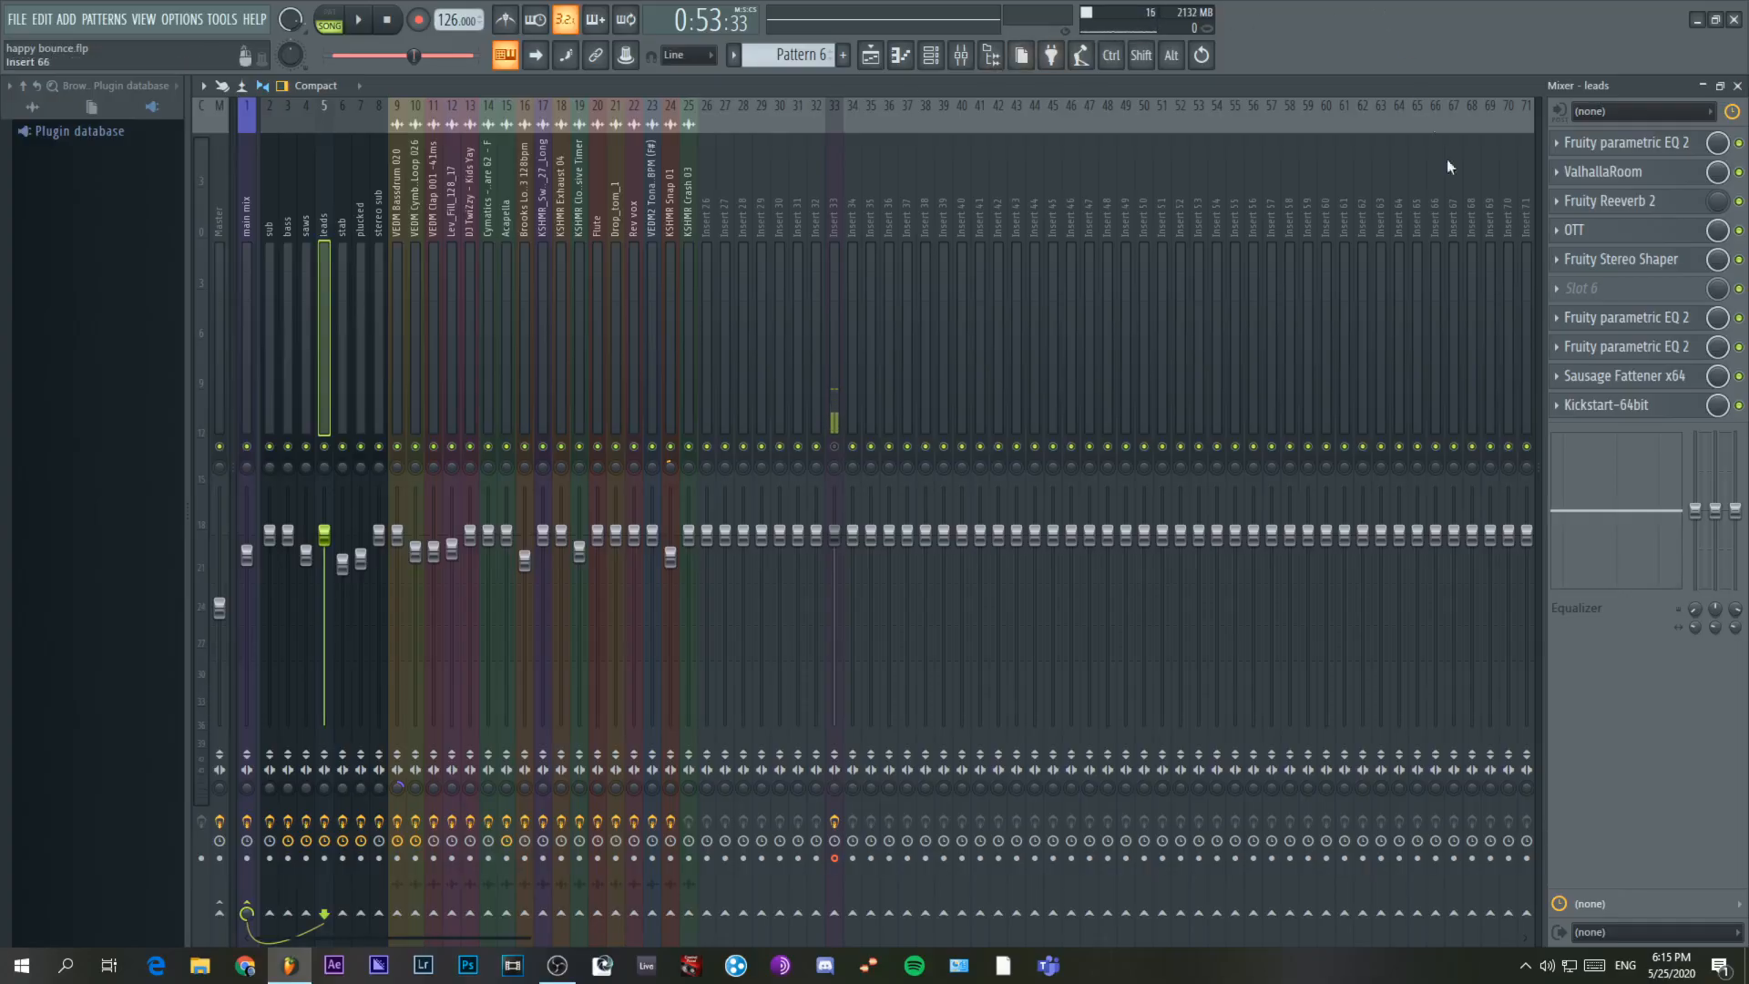
- Open OTT on the leads mixer track, then switch to Google and search for "xfer ott"
click(1583, 233)
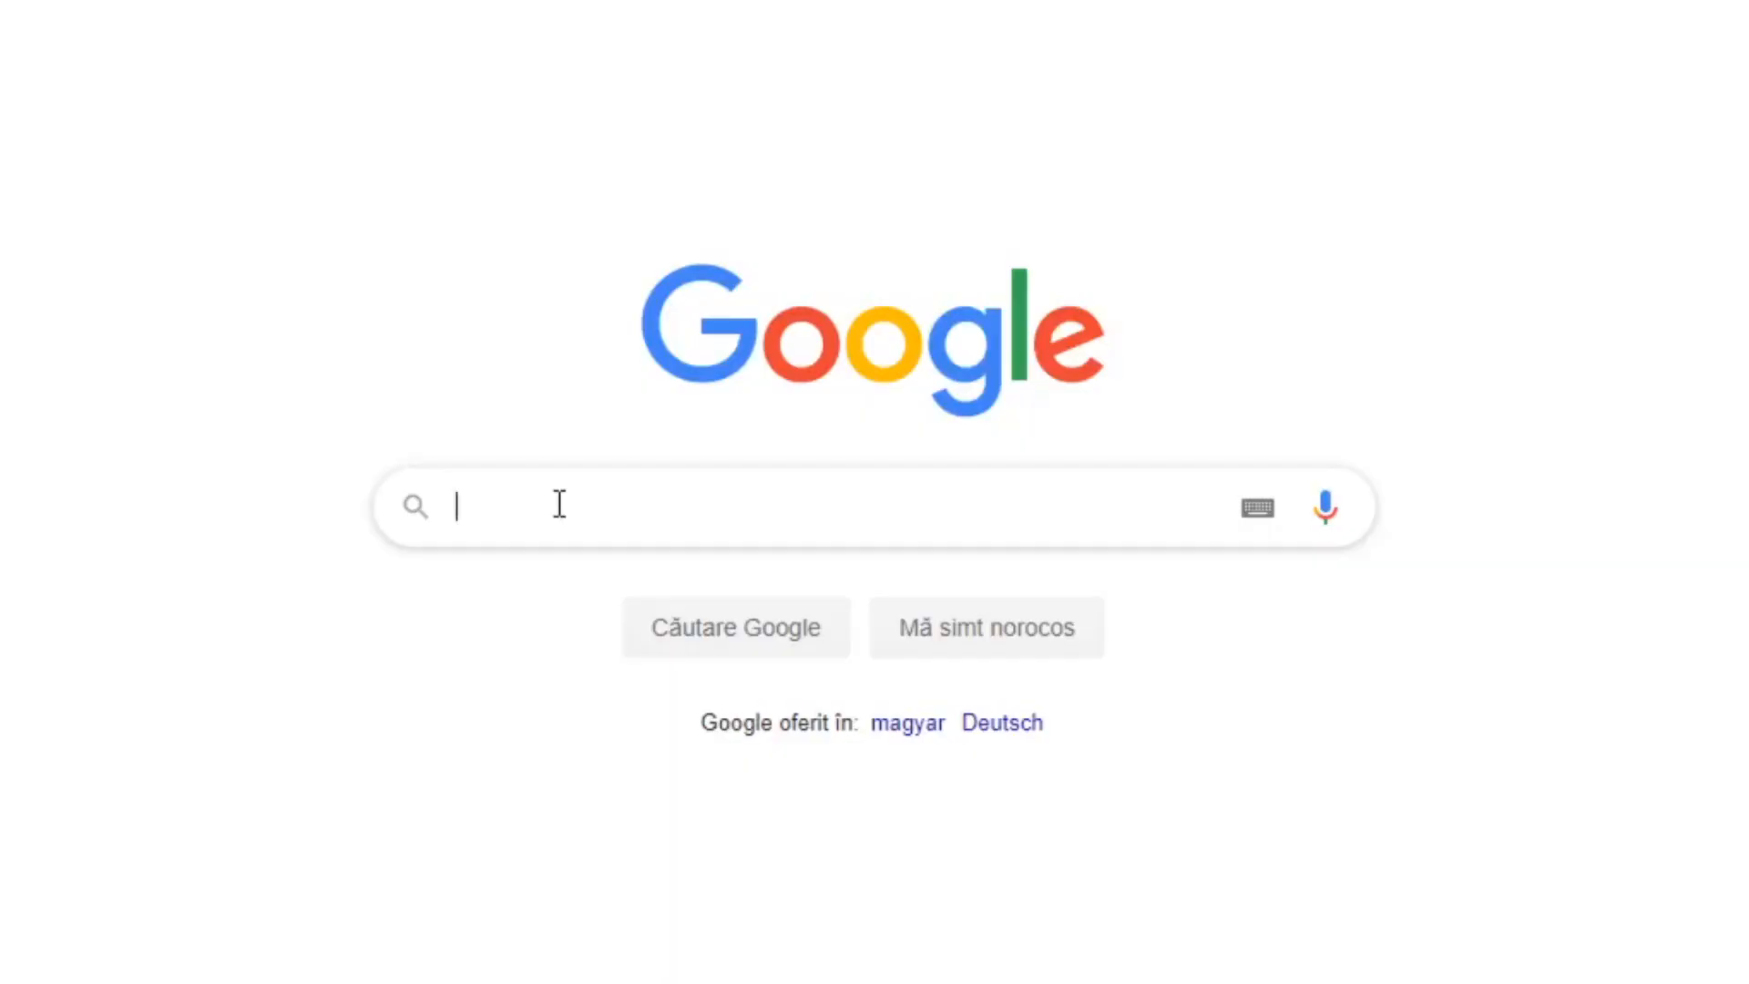
text(xfer ott)
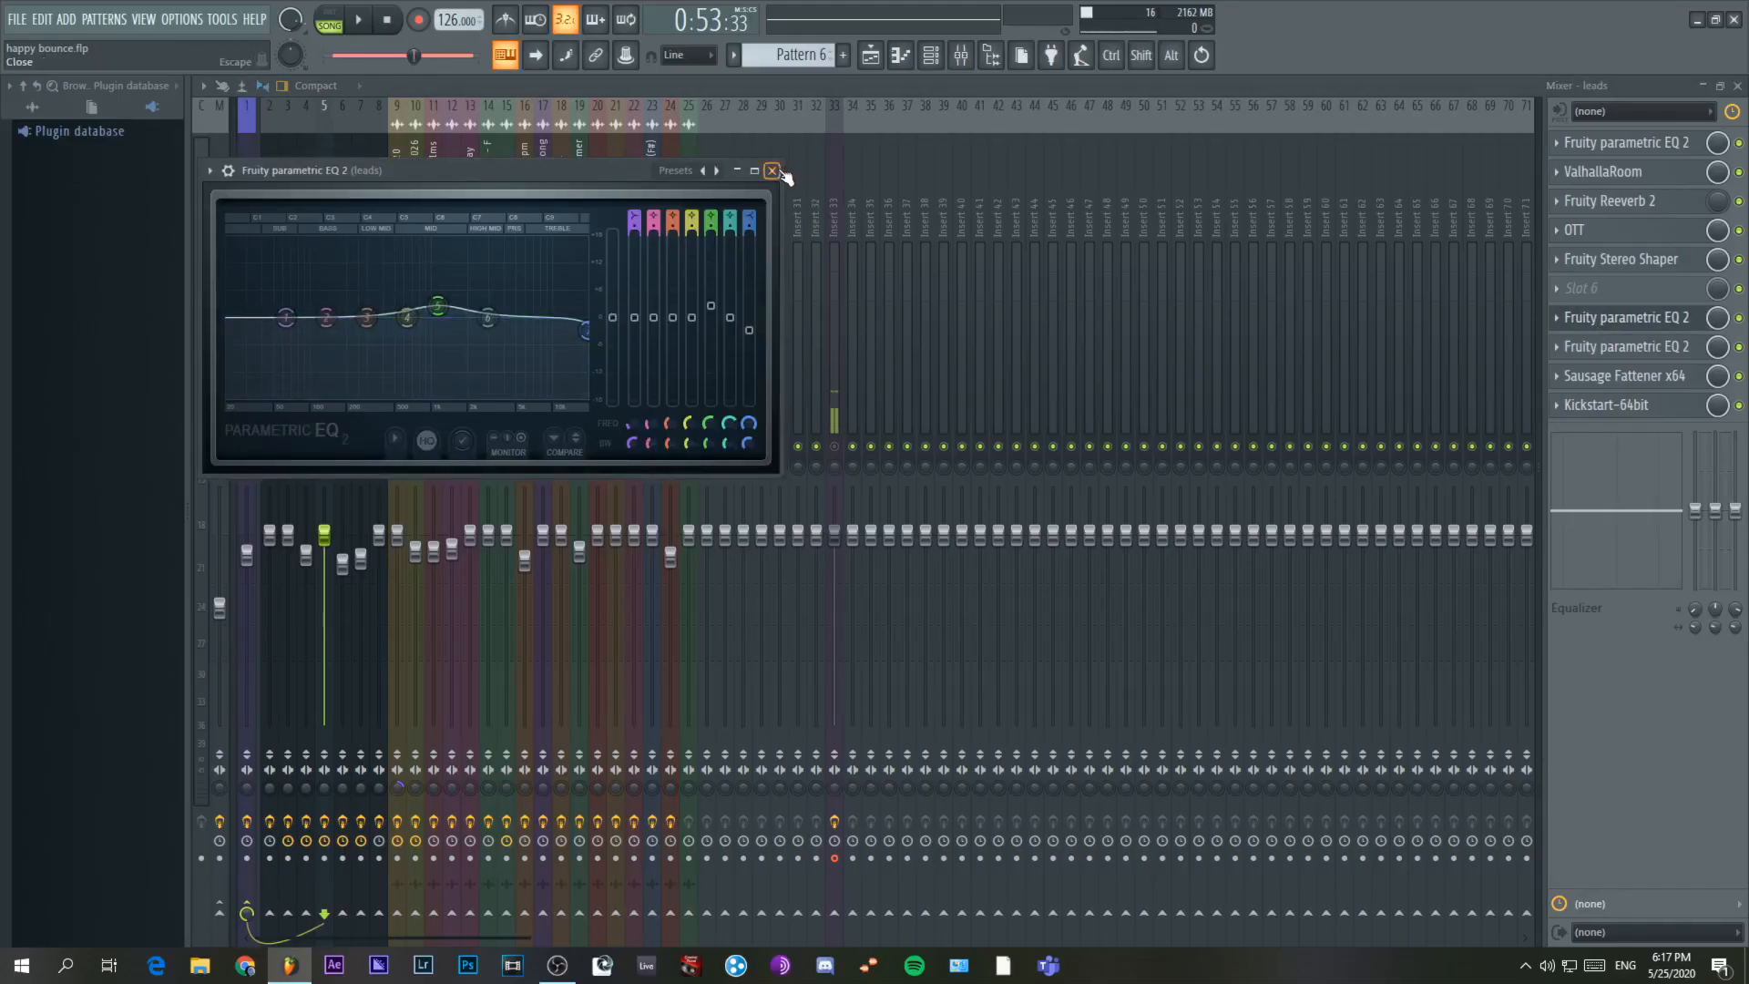
- Examine the later Fruity parametric EQ 2 instances and Sausage Fattener on the leads mixer track
click(772, 172)
click(1603, 348)
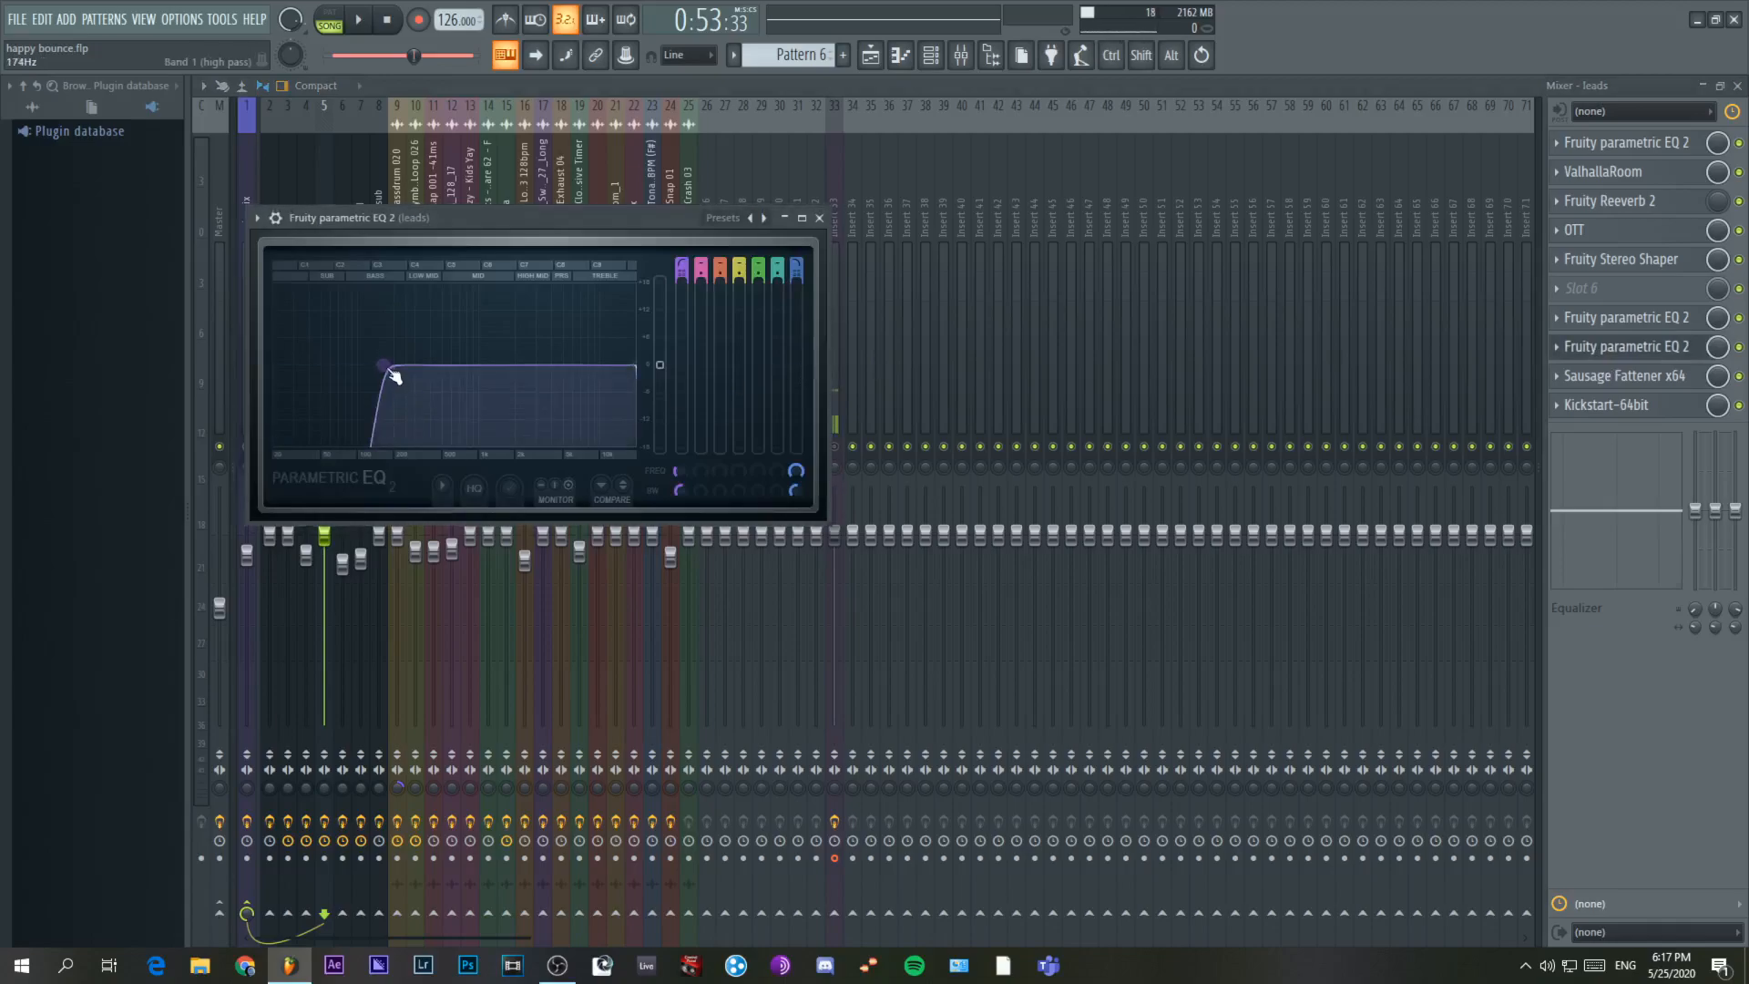
click(820, 217)
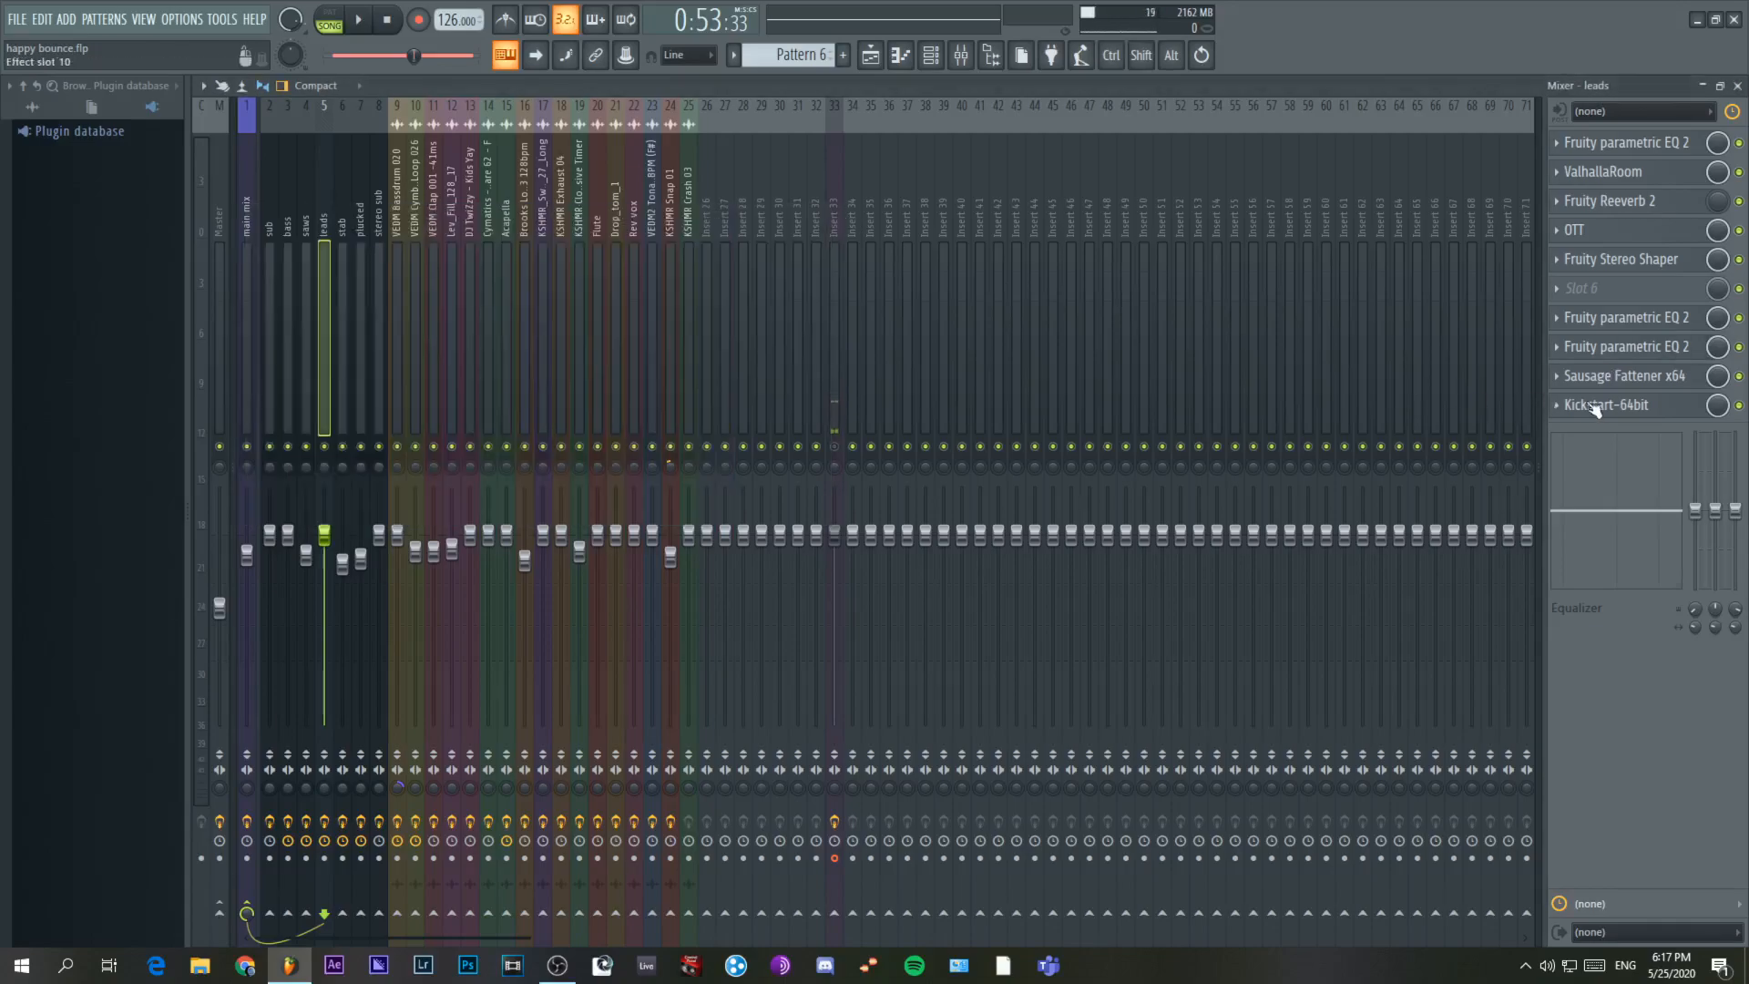
click(1608, 377)
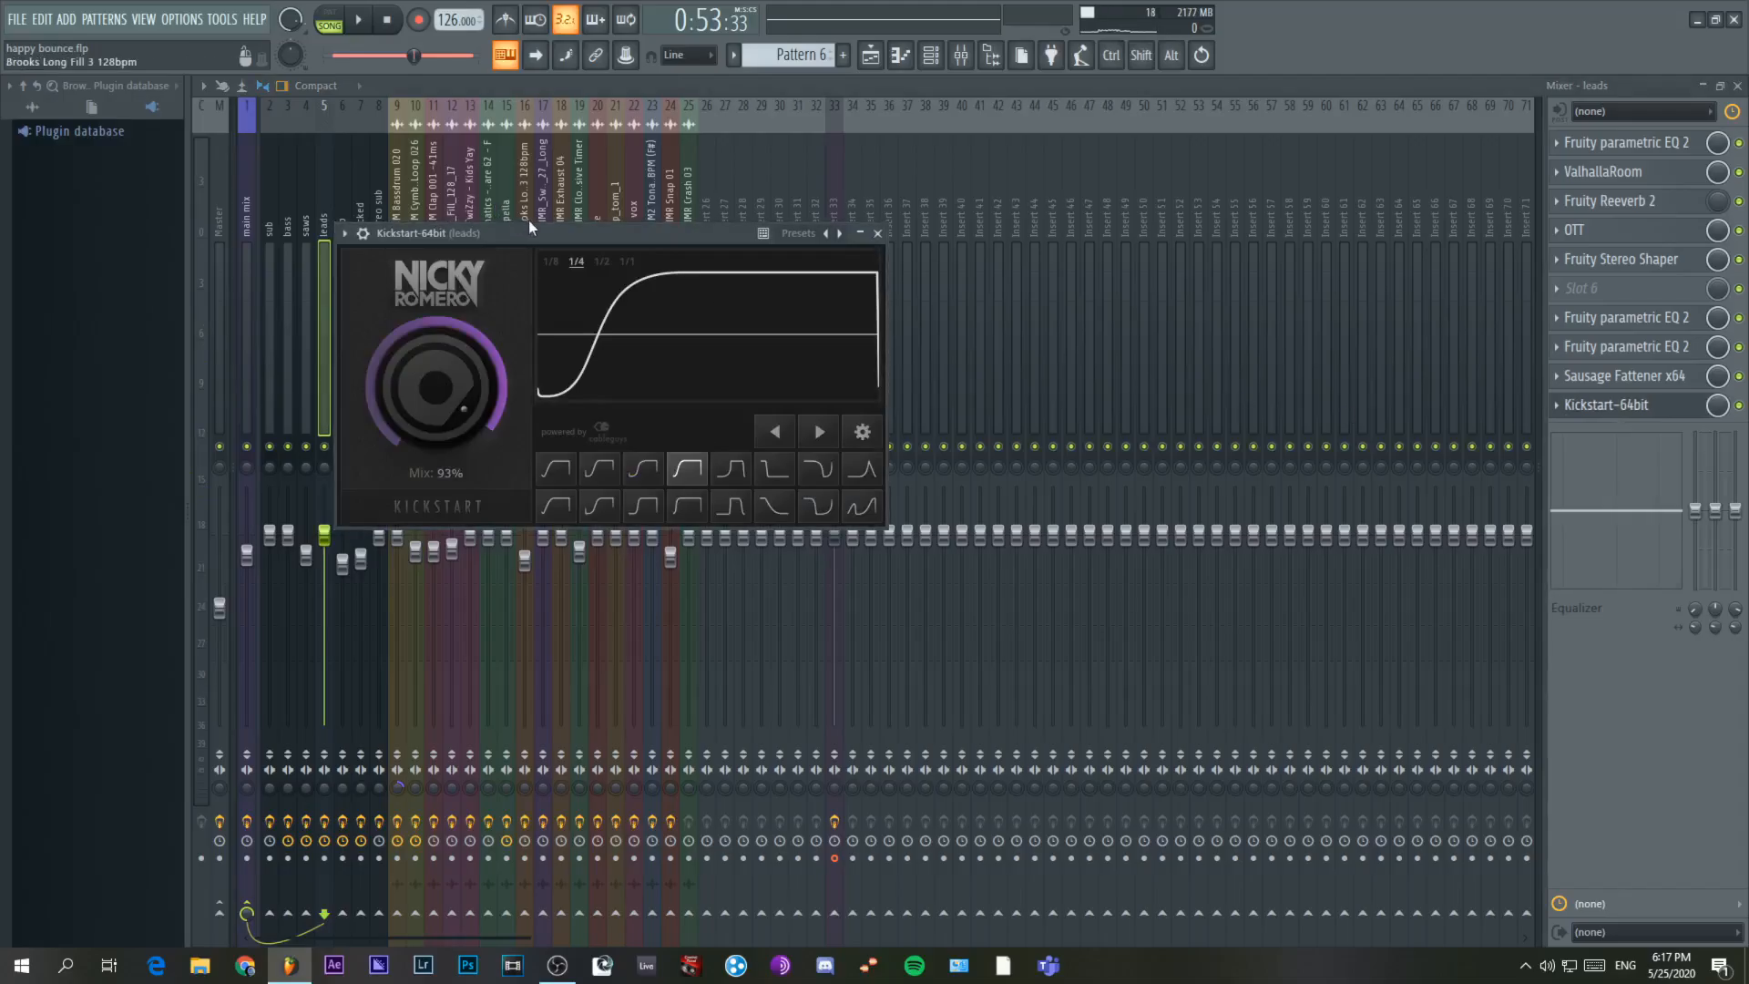
- Examine the Kickstart sidechain curve and mix on the leads track and listen to playback
drag(528, 221, 558, 238)
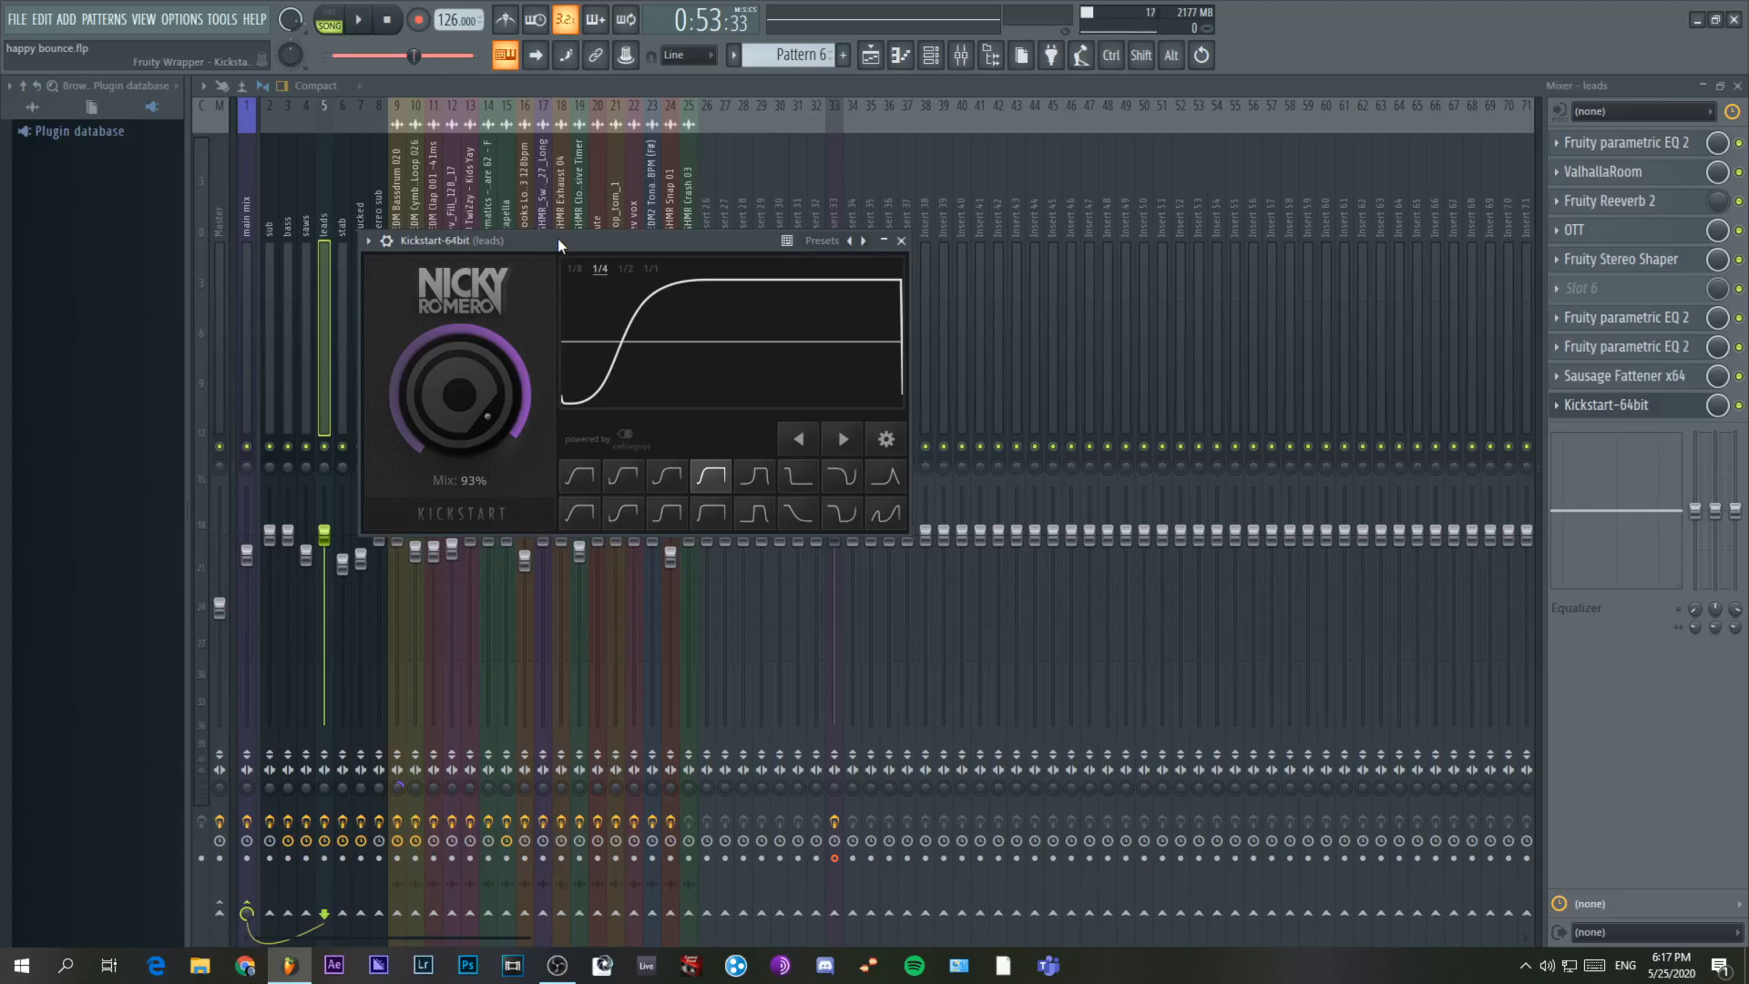
drag(549, 239, 573, 246)
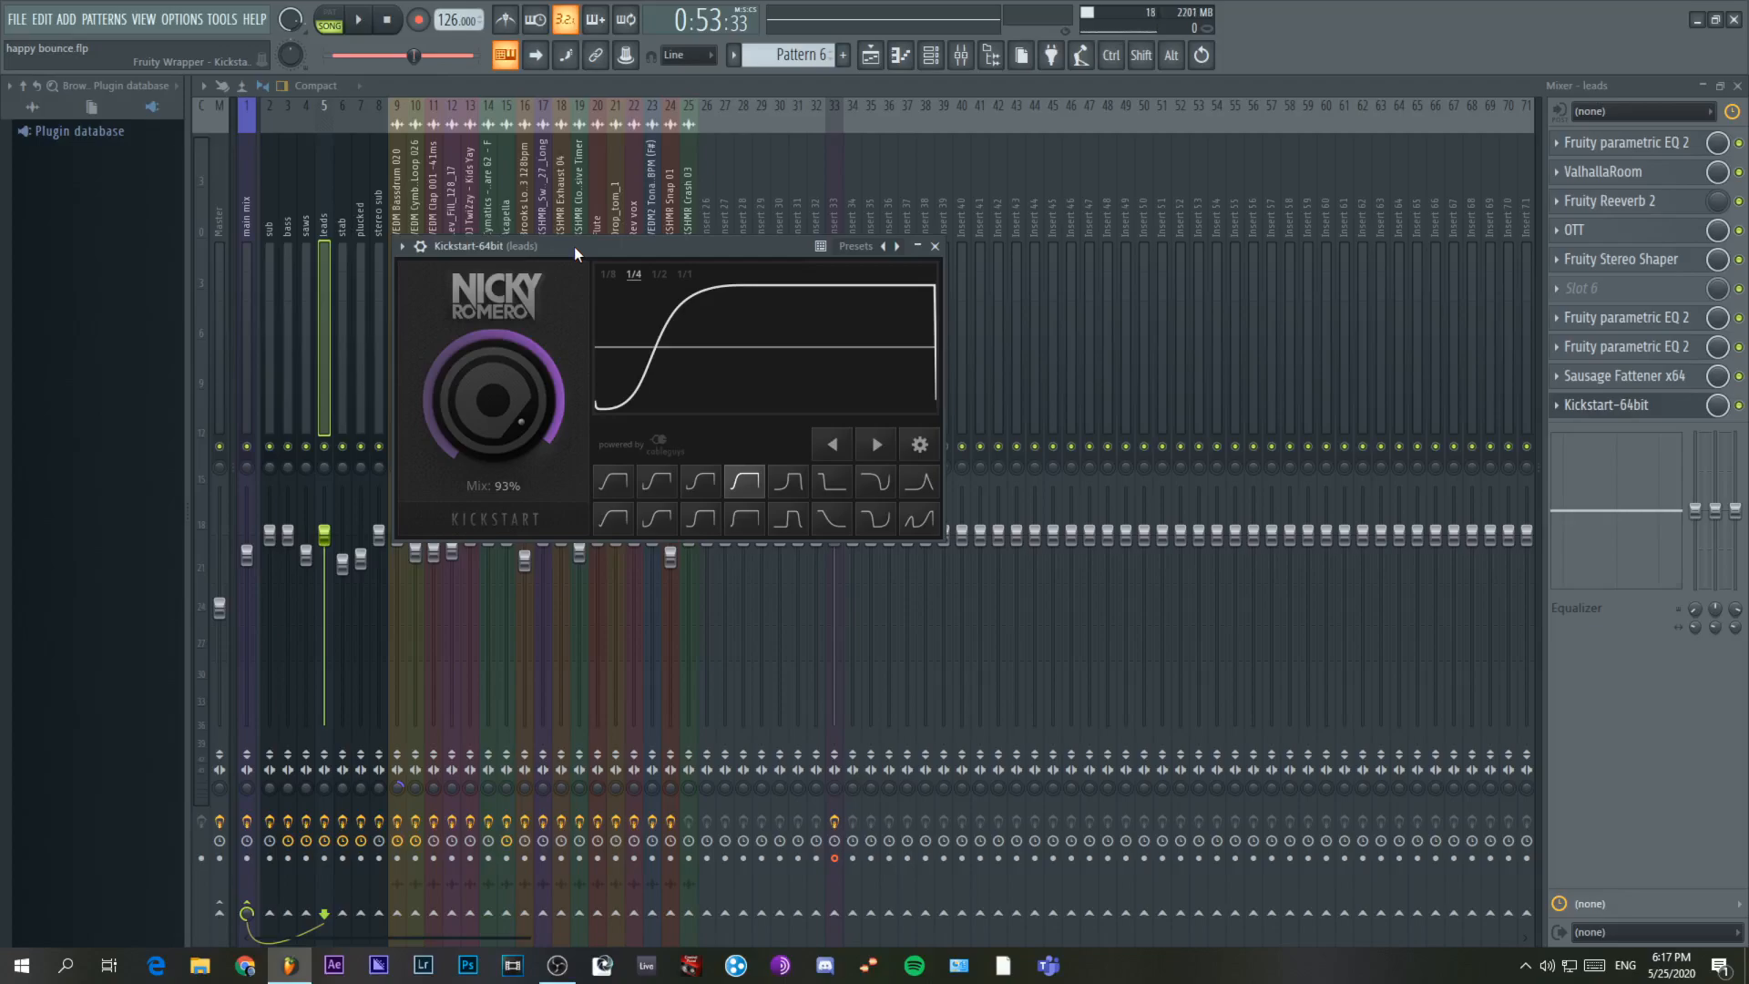
key(space)
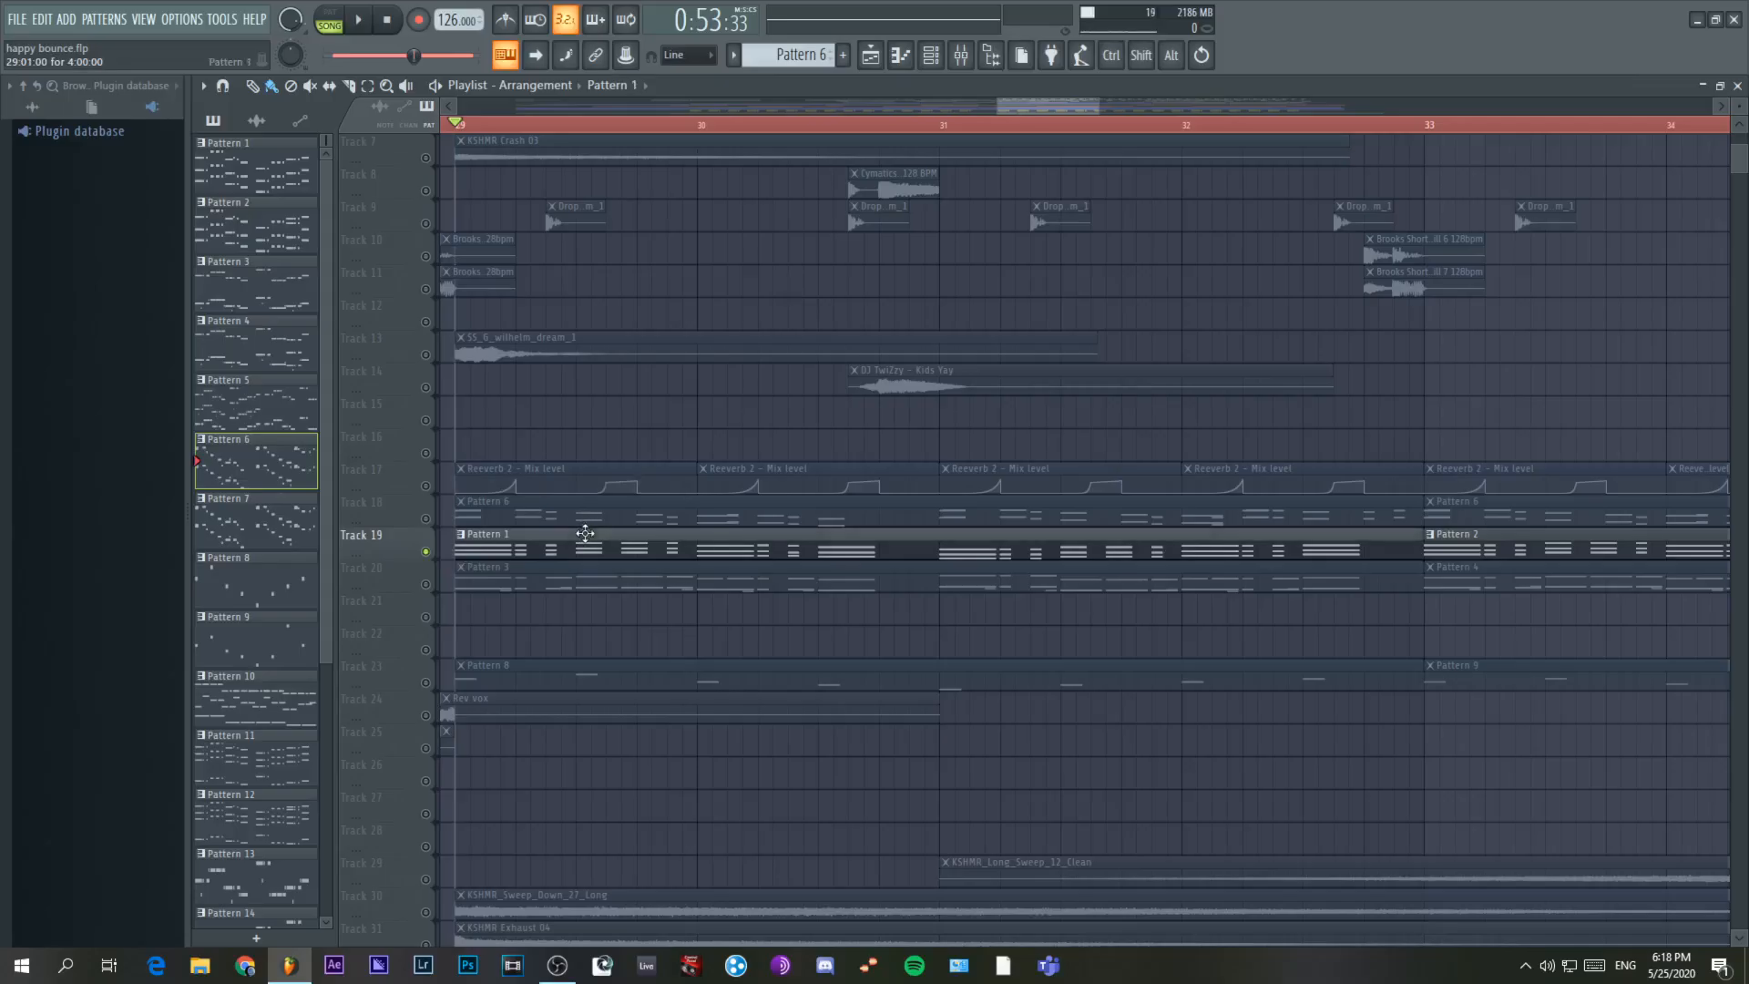
- Show Pattern 1 in the Channel rack, solo Serum #2, Sylenth1 #5 and Sylenth1 #9 in turn during pattern playback, then restore all channels and stop
click(930, 54)
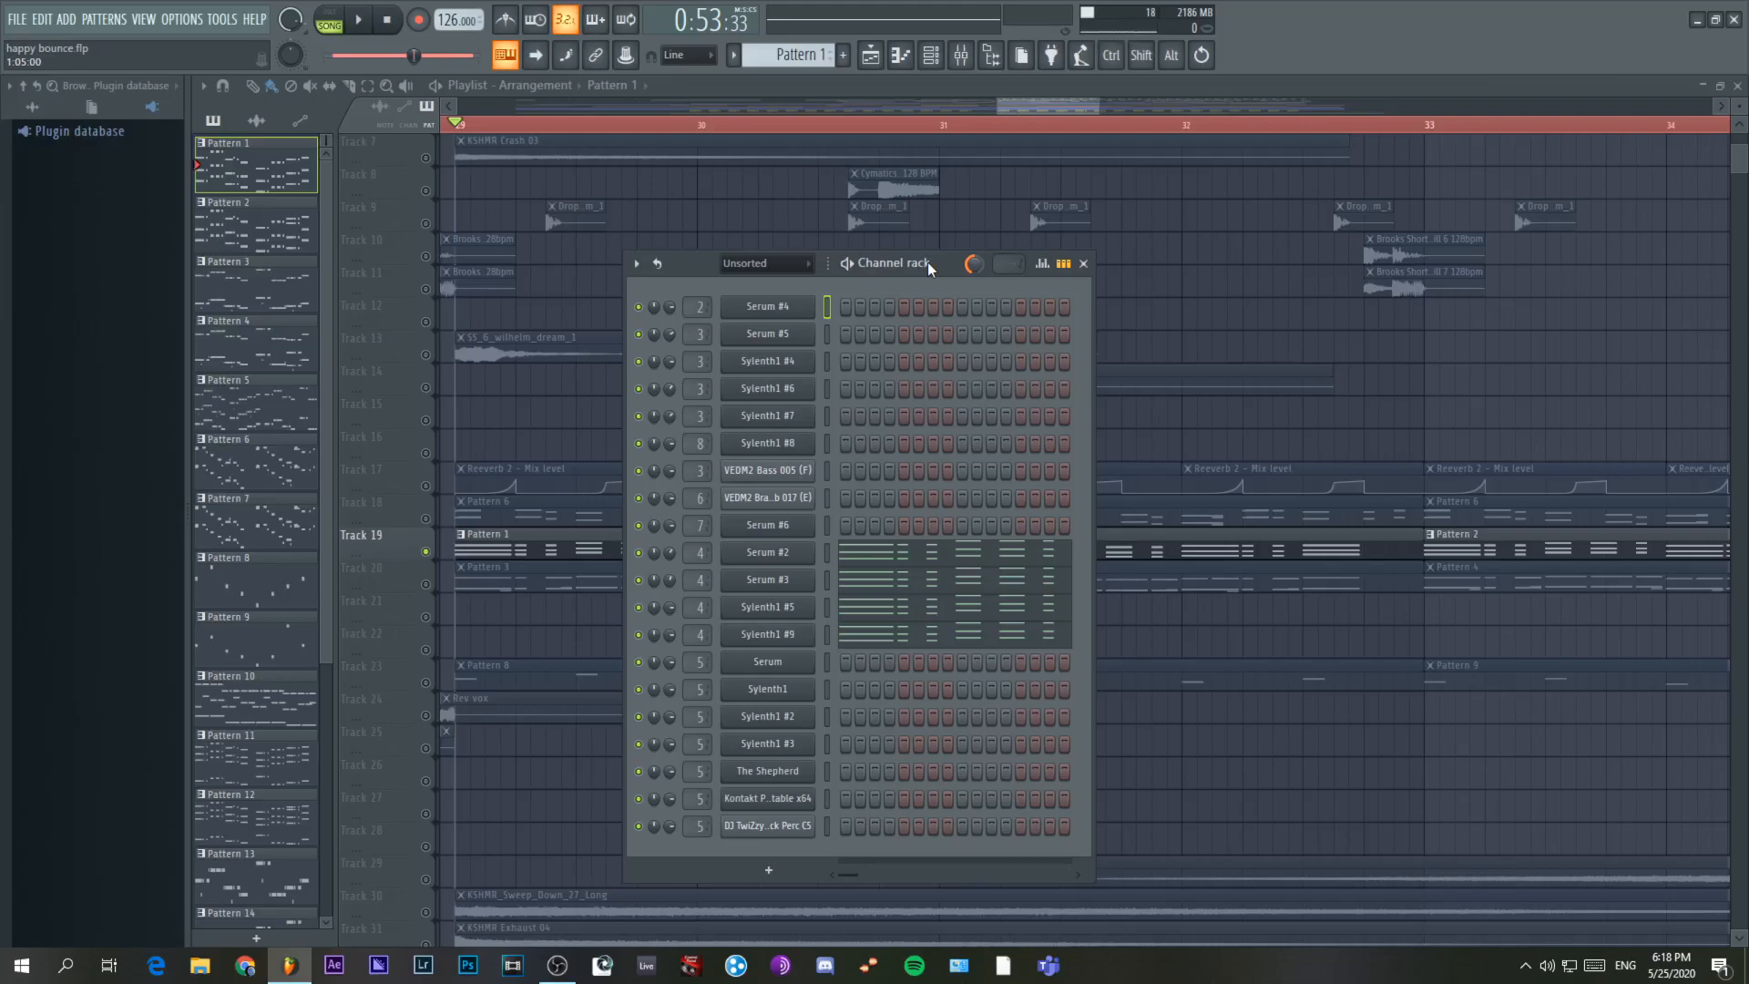
key(l)
key(space)
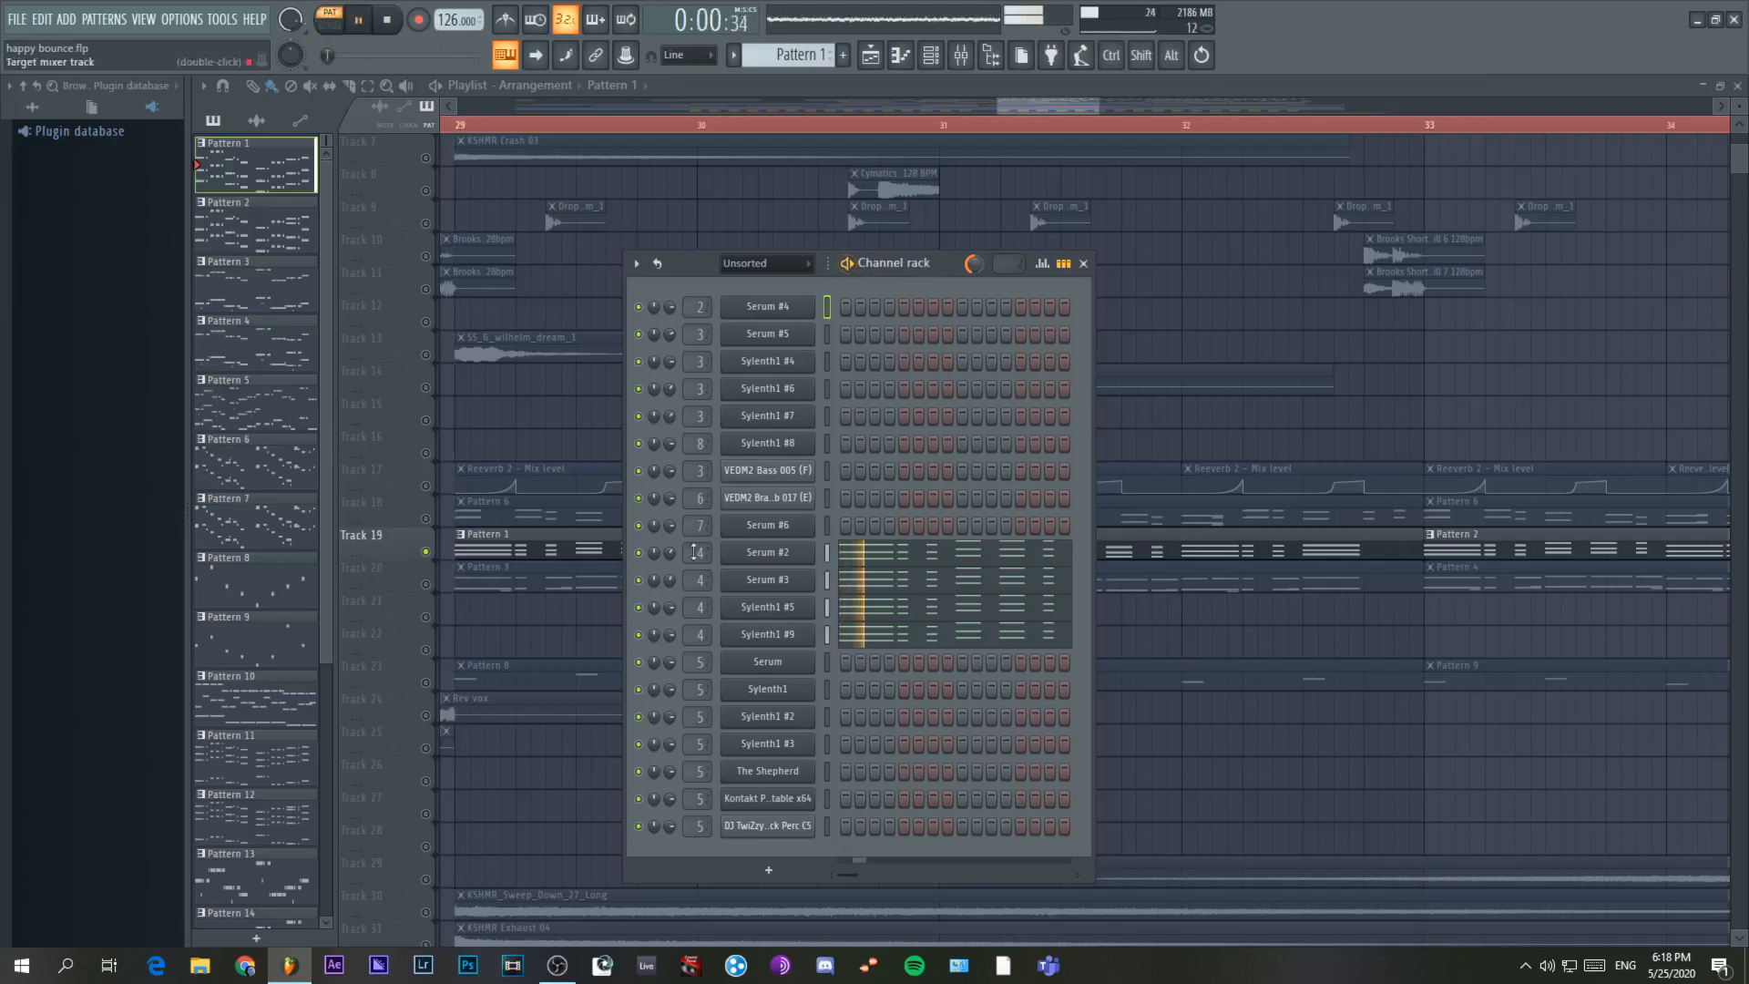
right_click(638, 552)
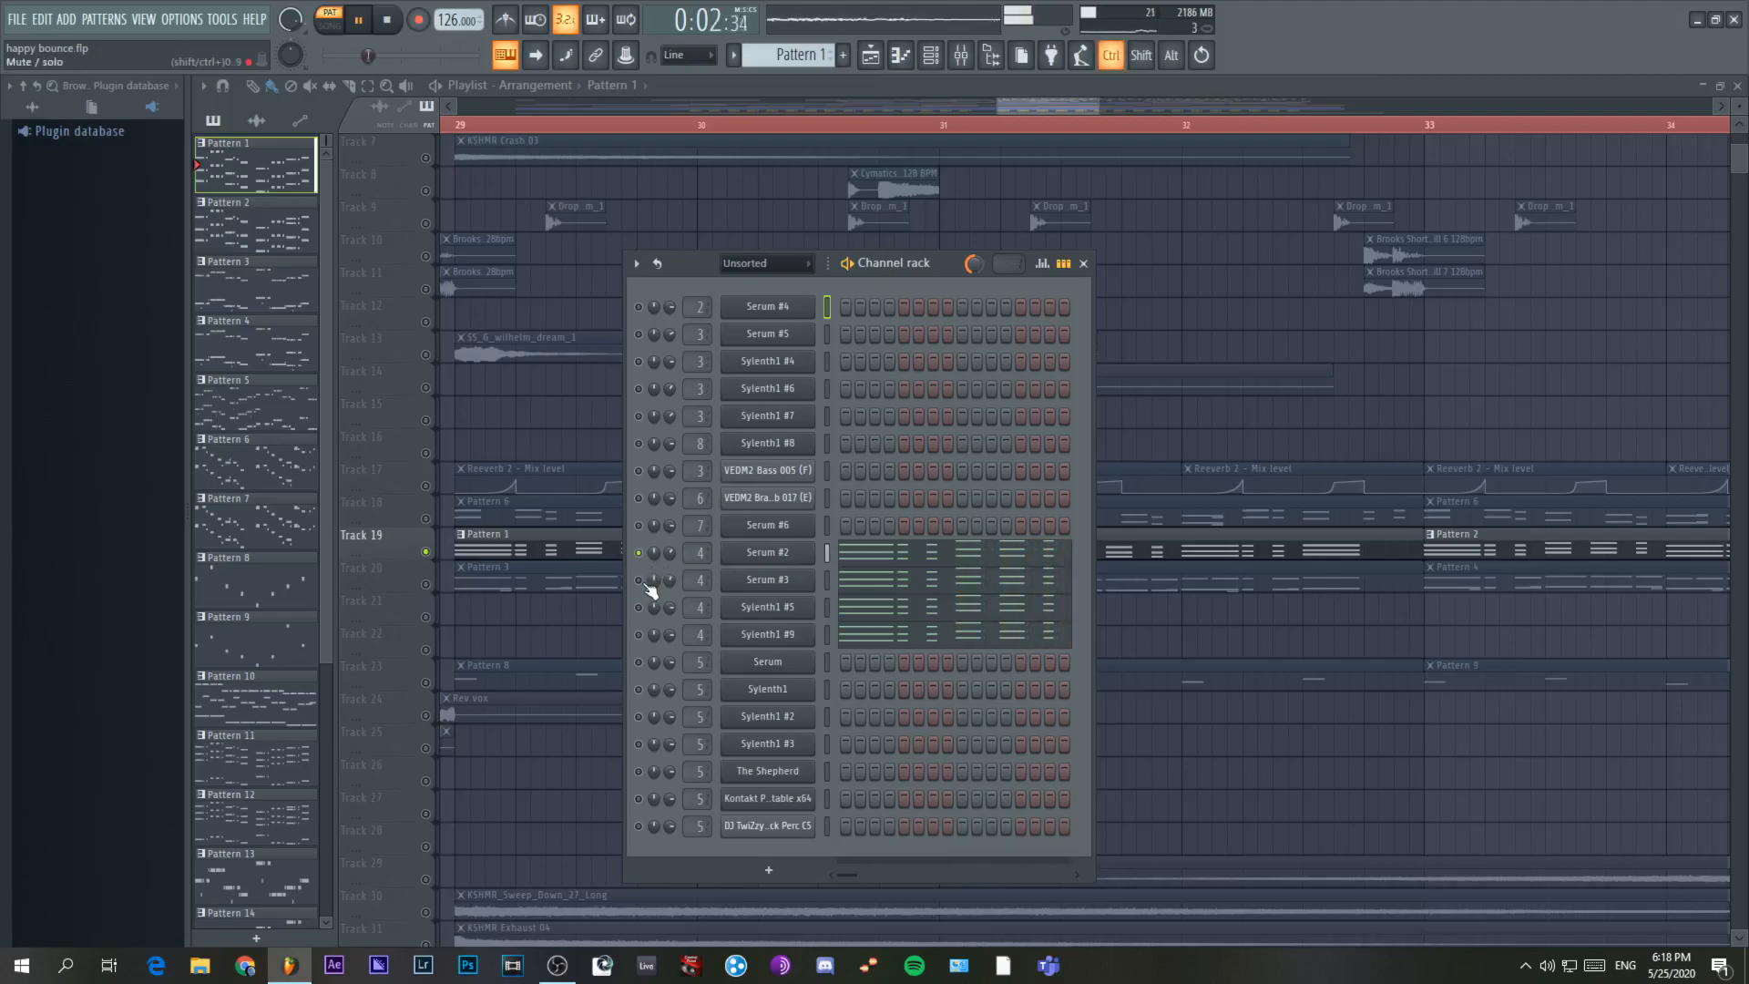
click(638, 607)
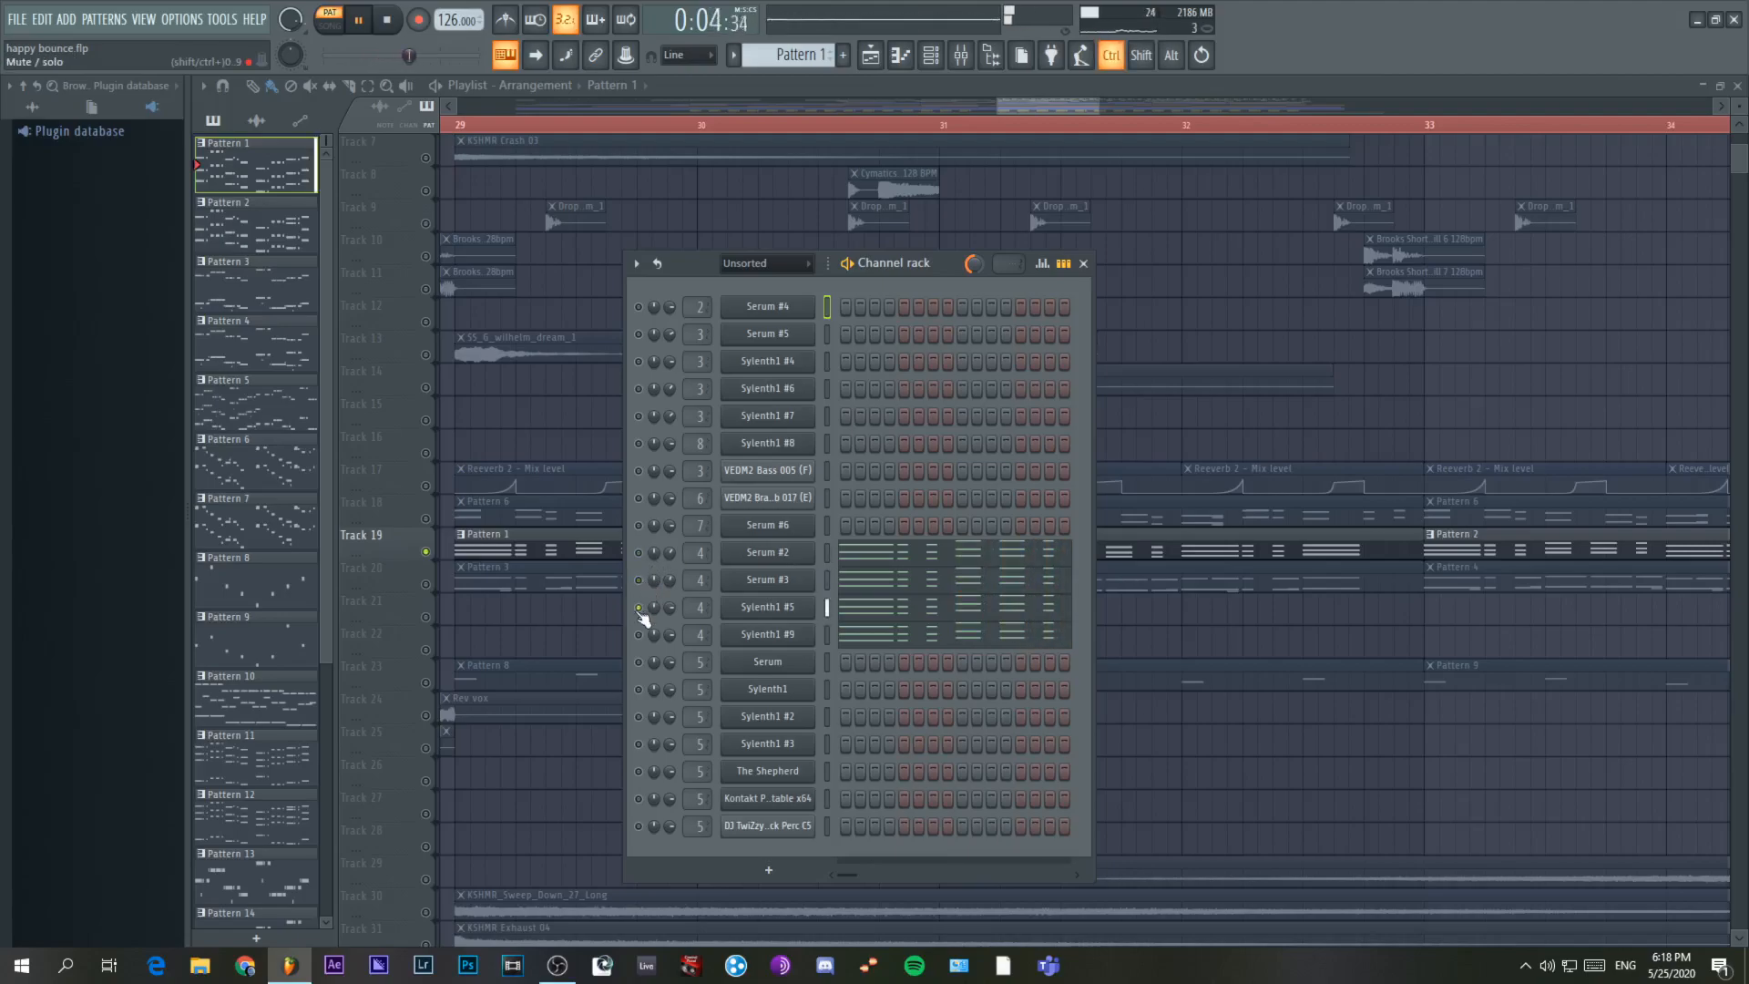
click(639, 634)
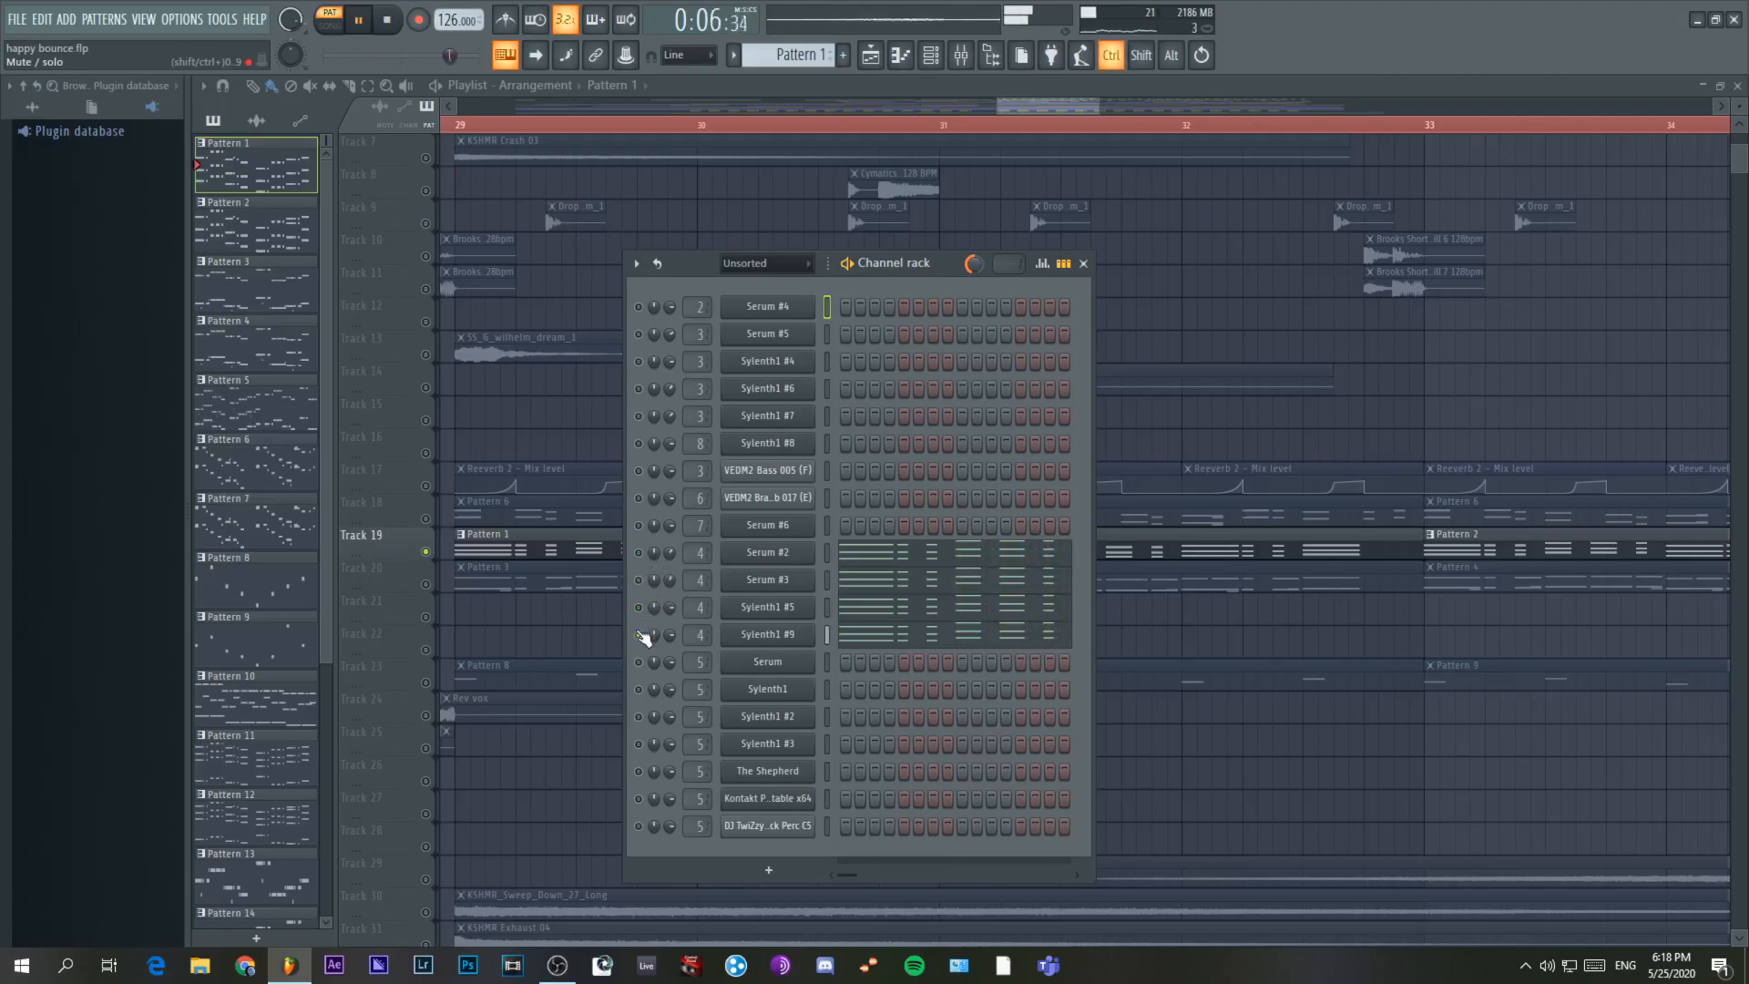
right_click(639, 552)
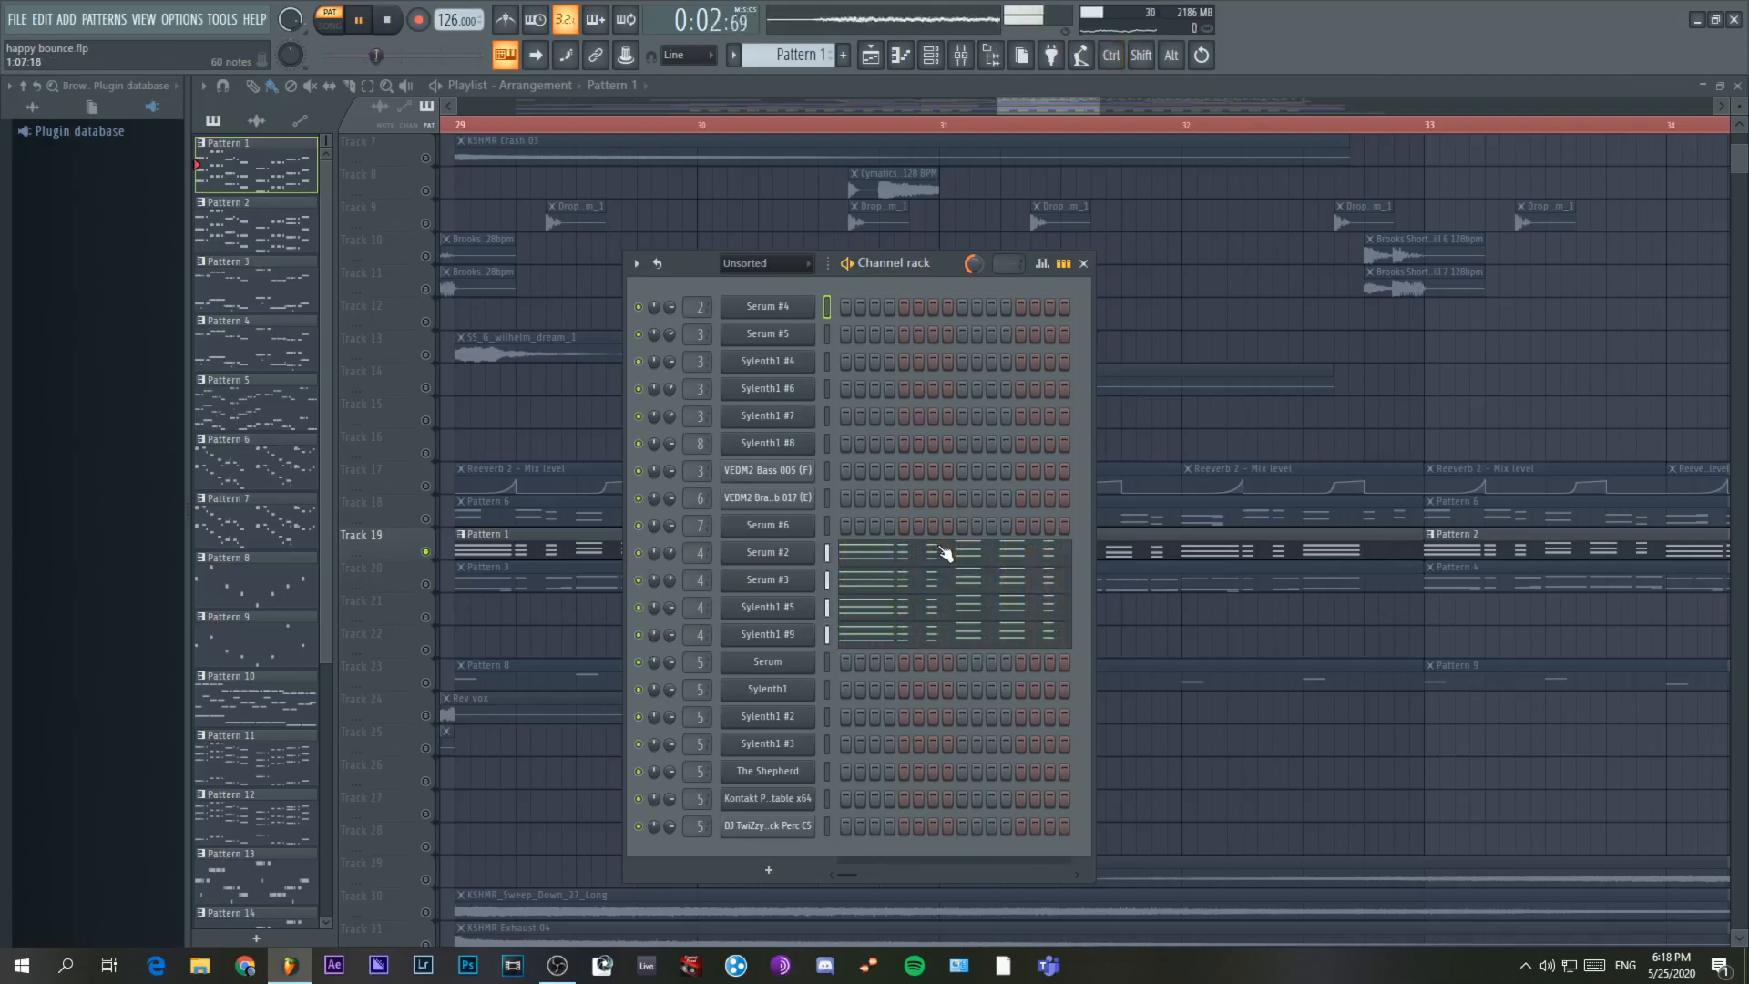
key(space)
- Open Effectrix on the saws mixer track, reposition its window, and play Pattern 1 through it
key(F9)
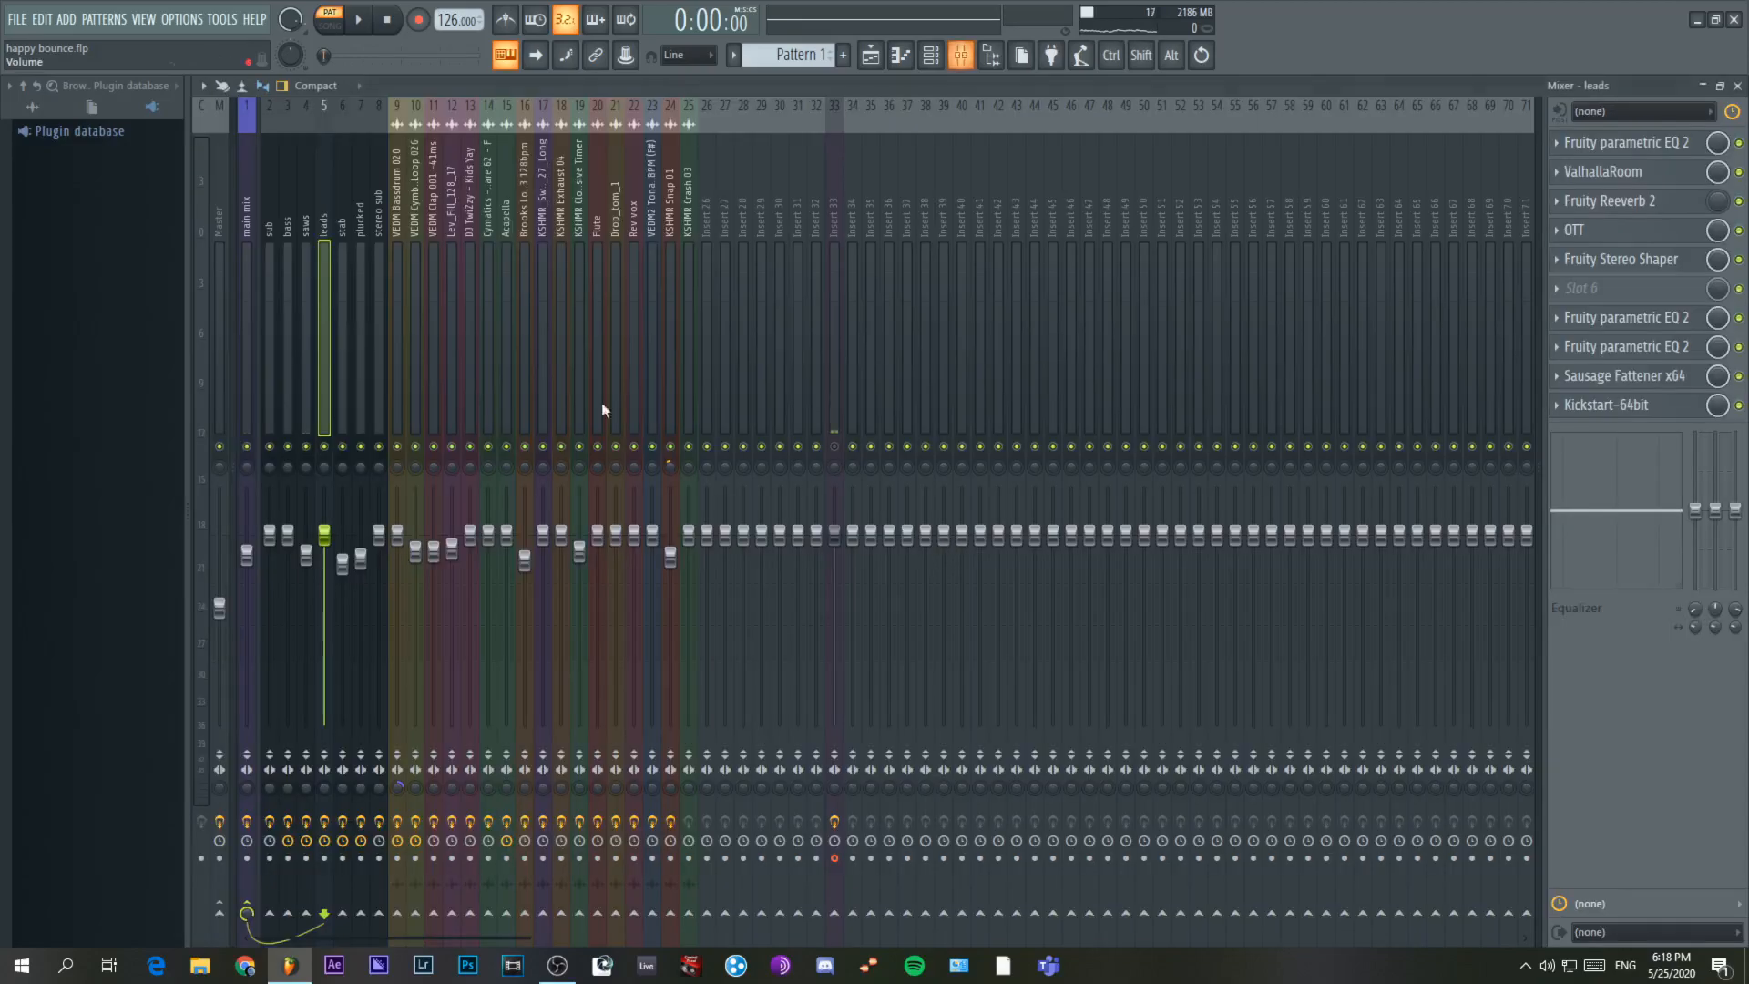
click(305, 259)
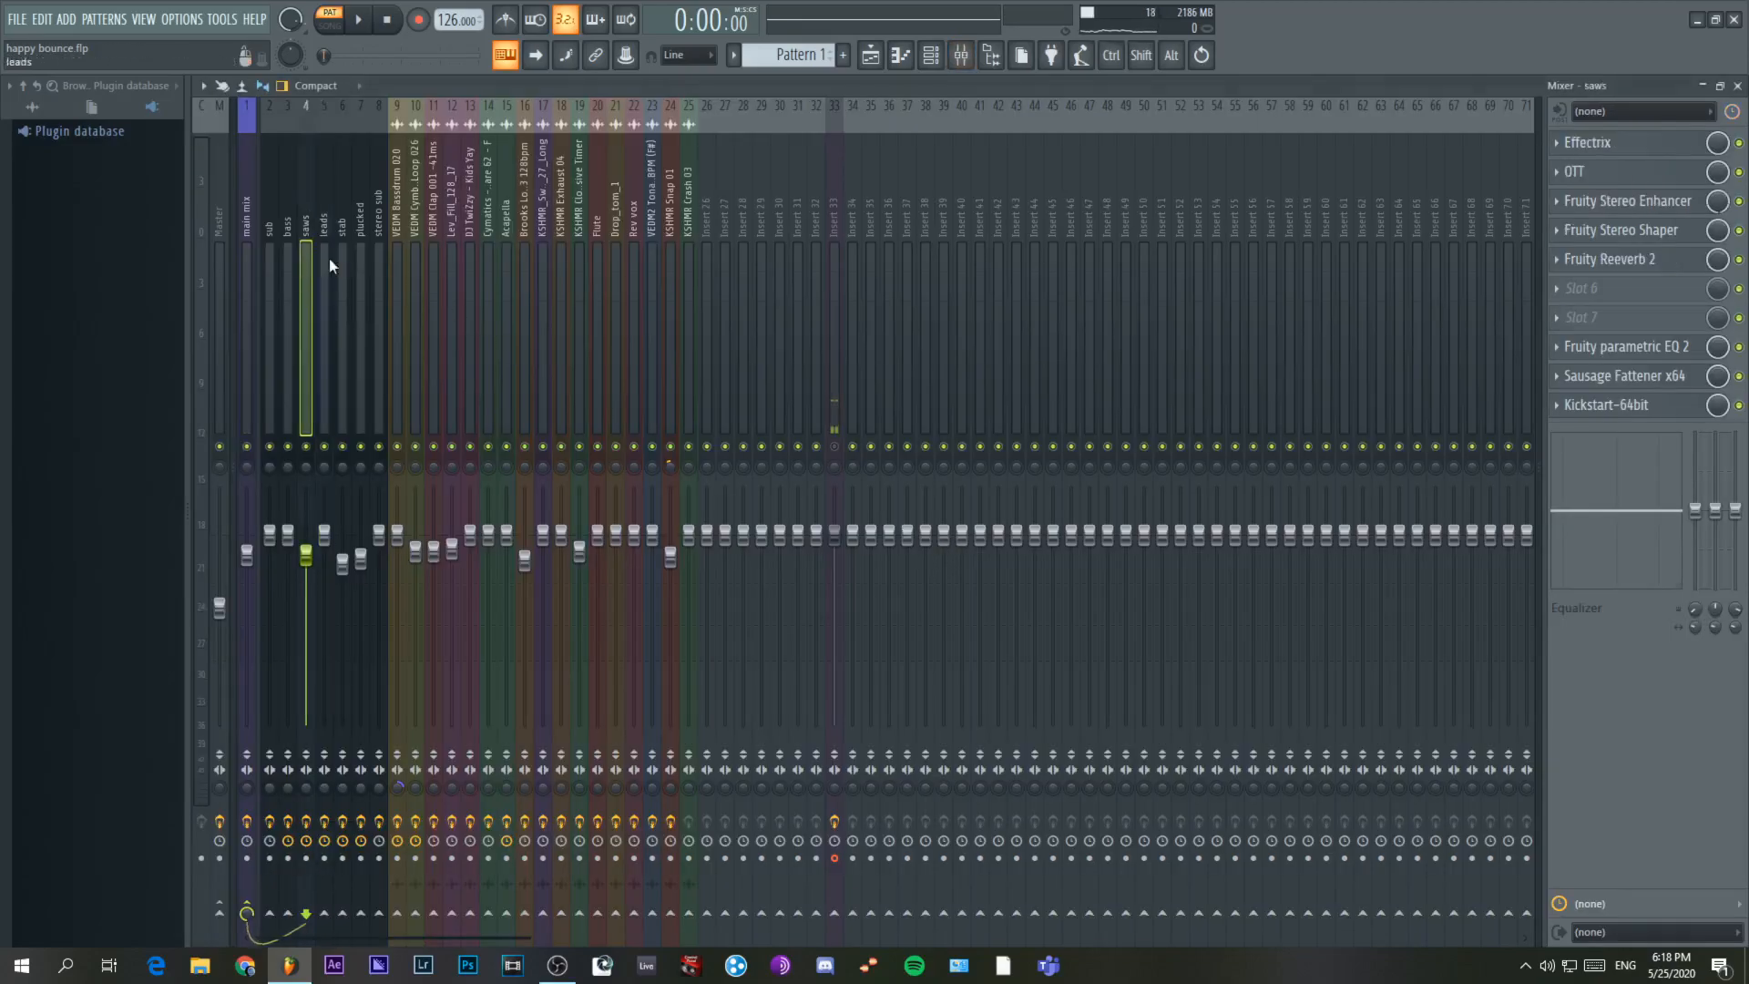
click(1614, 145)
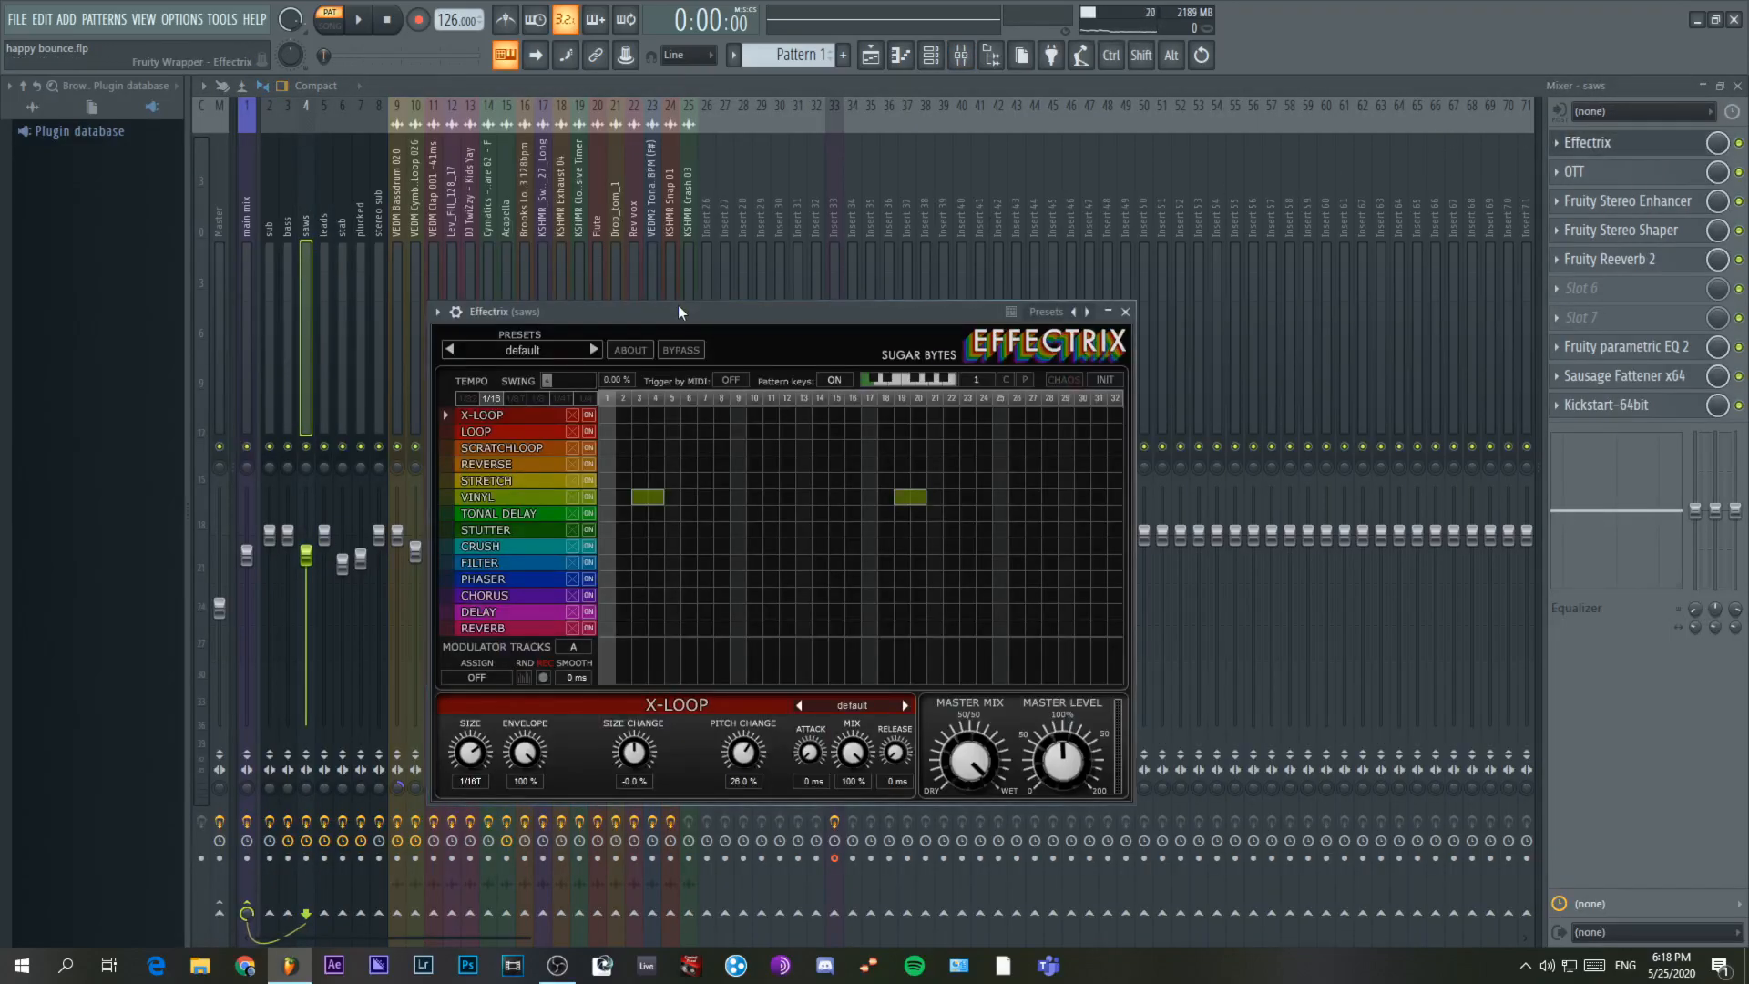
drag(678, 304, 782, 250)
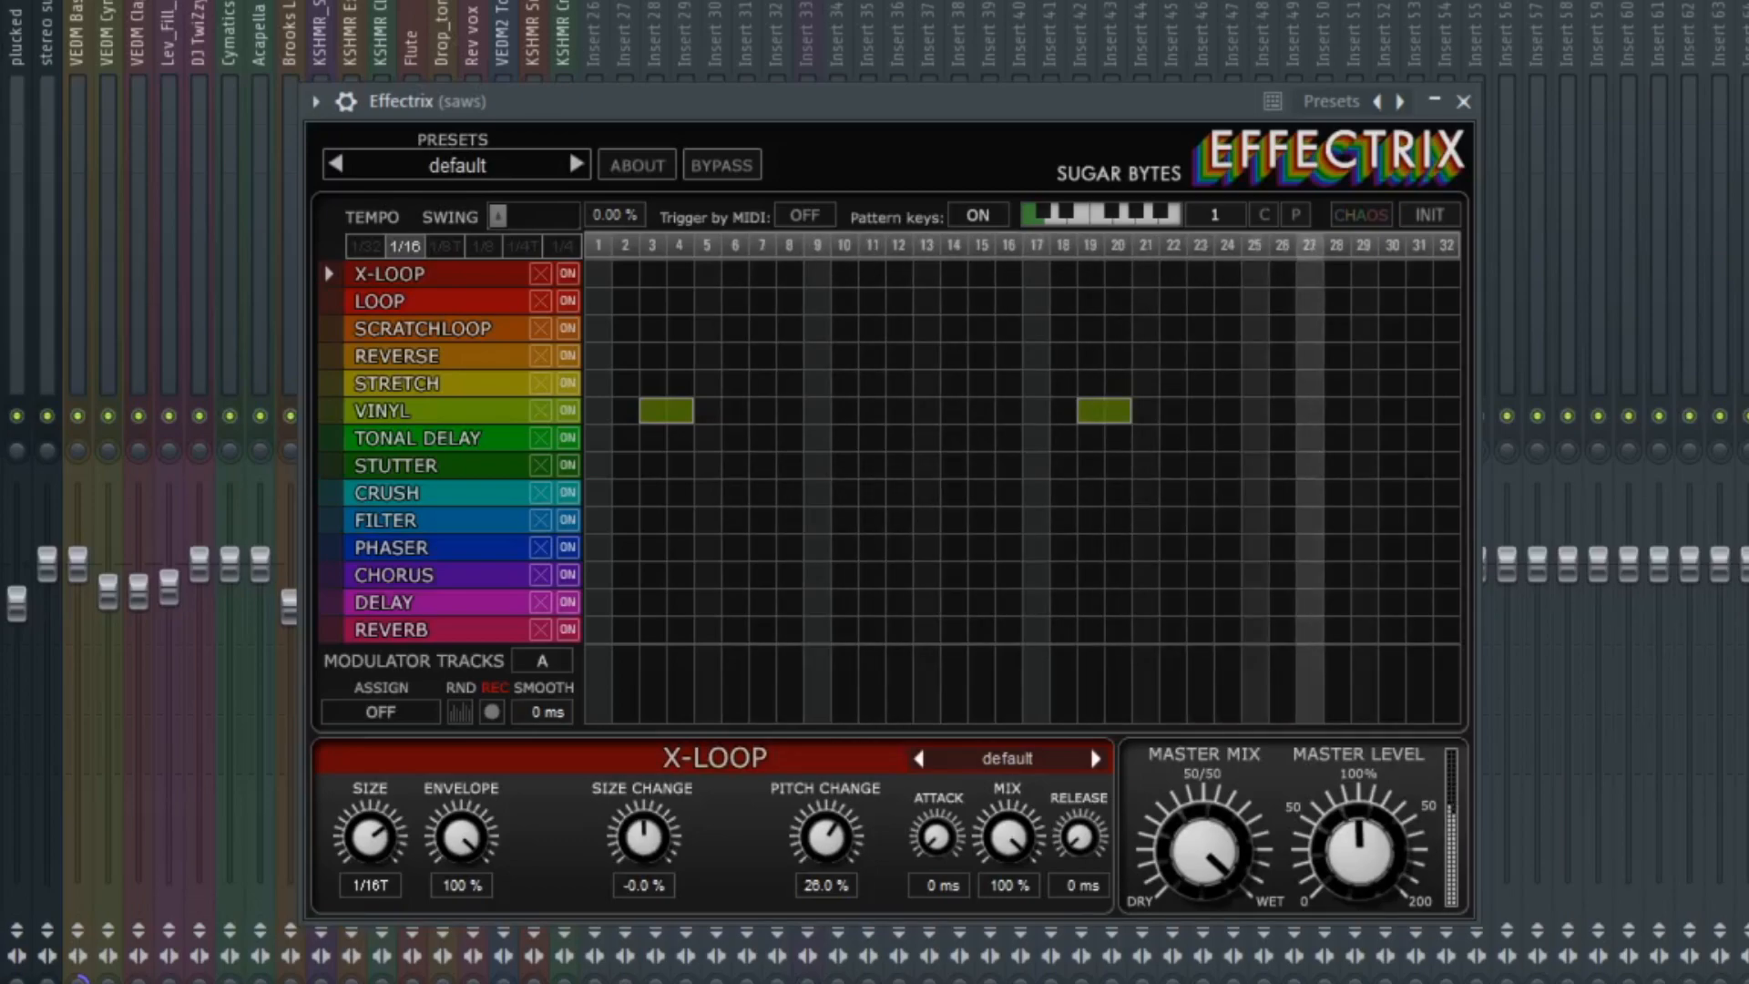
key(space)
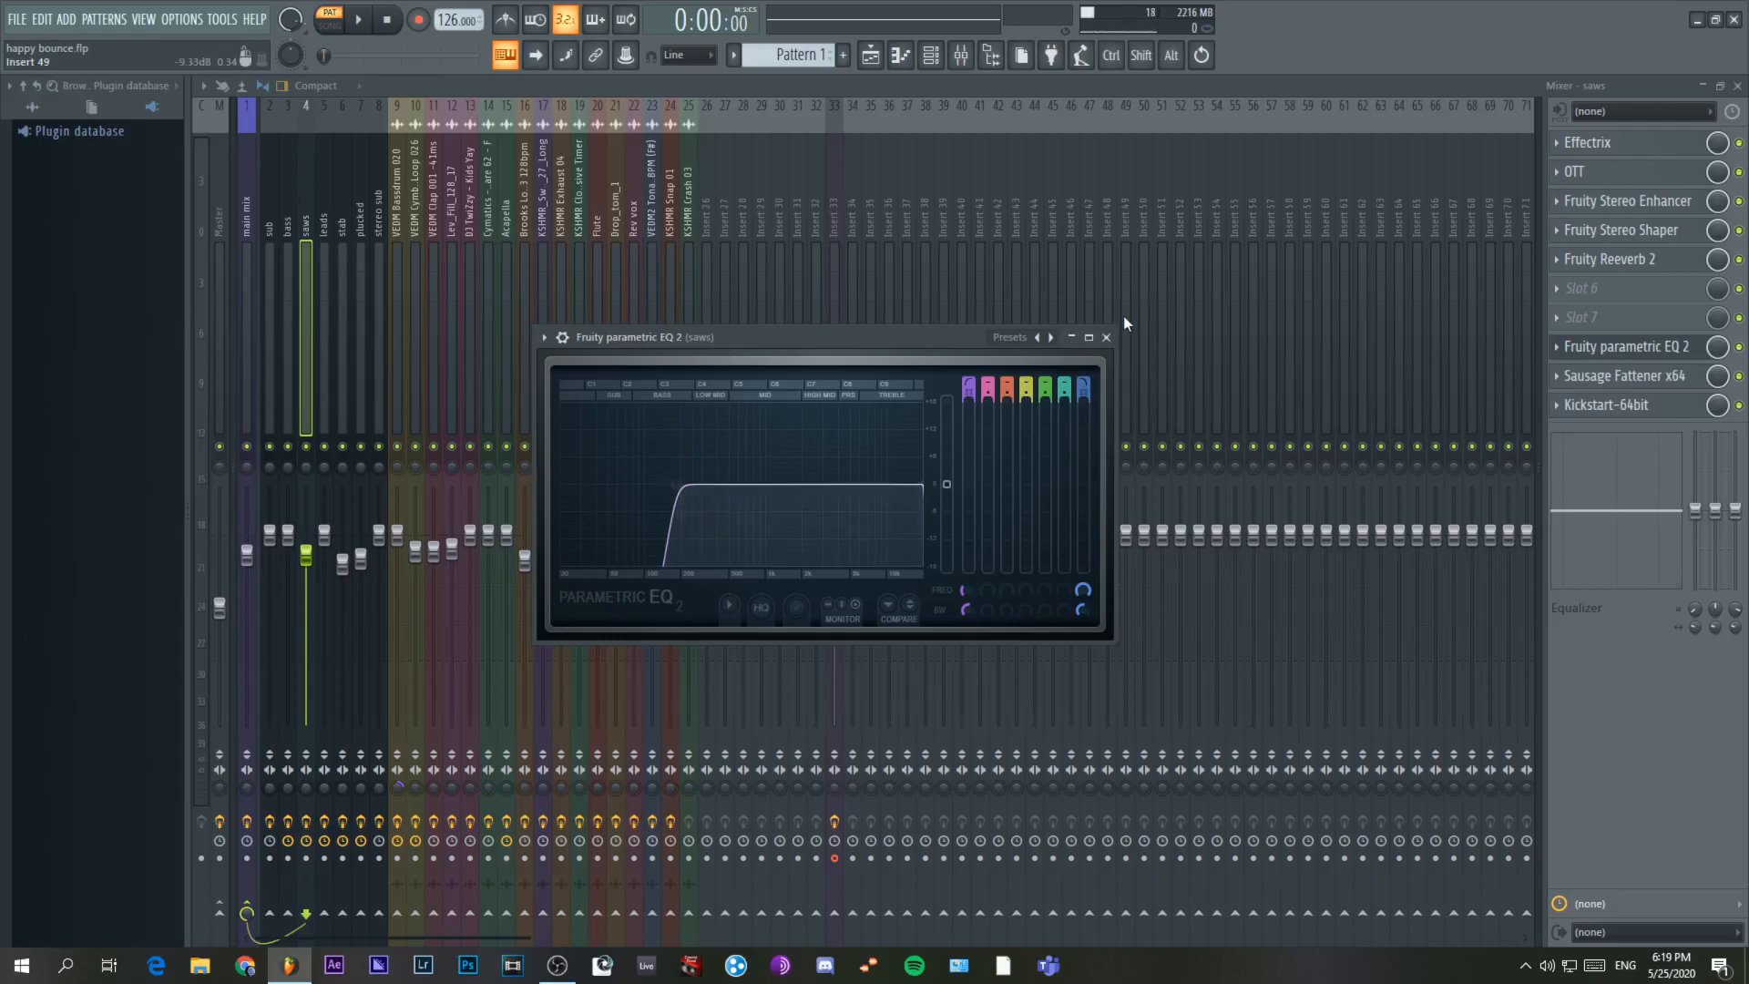
- Close the saws track's Fruity parametric EQ 2 and inspect its Sausage Fattener settings
click(1107, 337)
click(1652, 380)
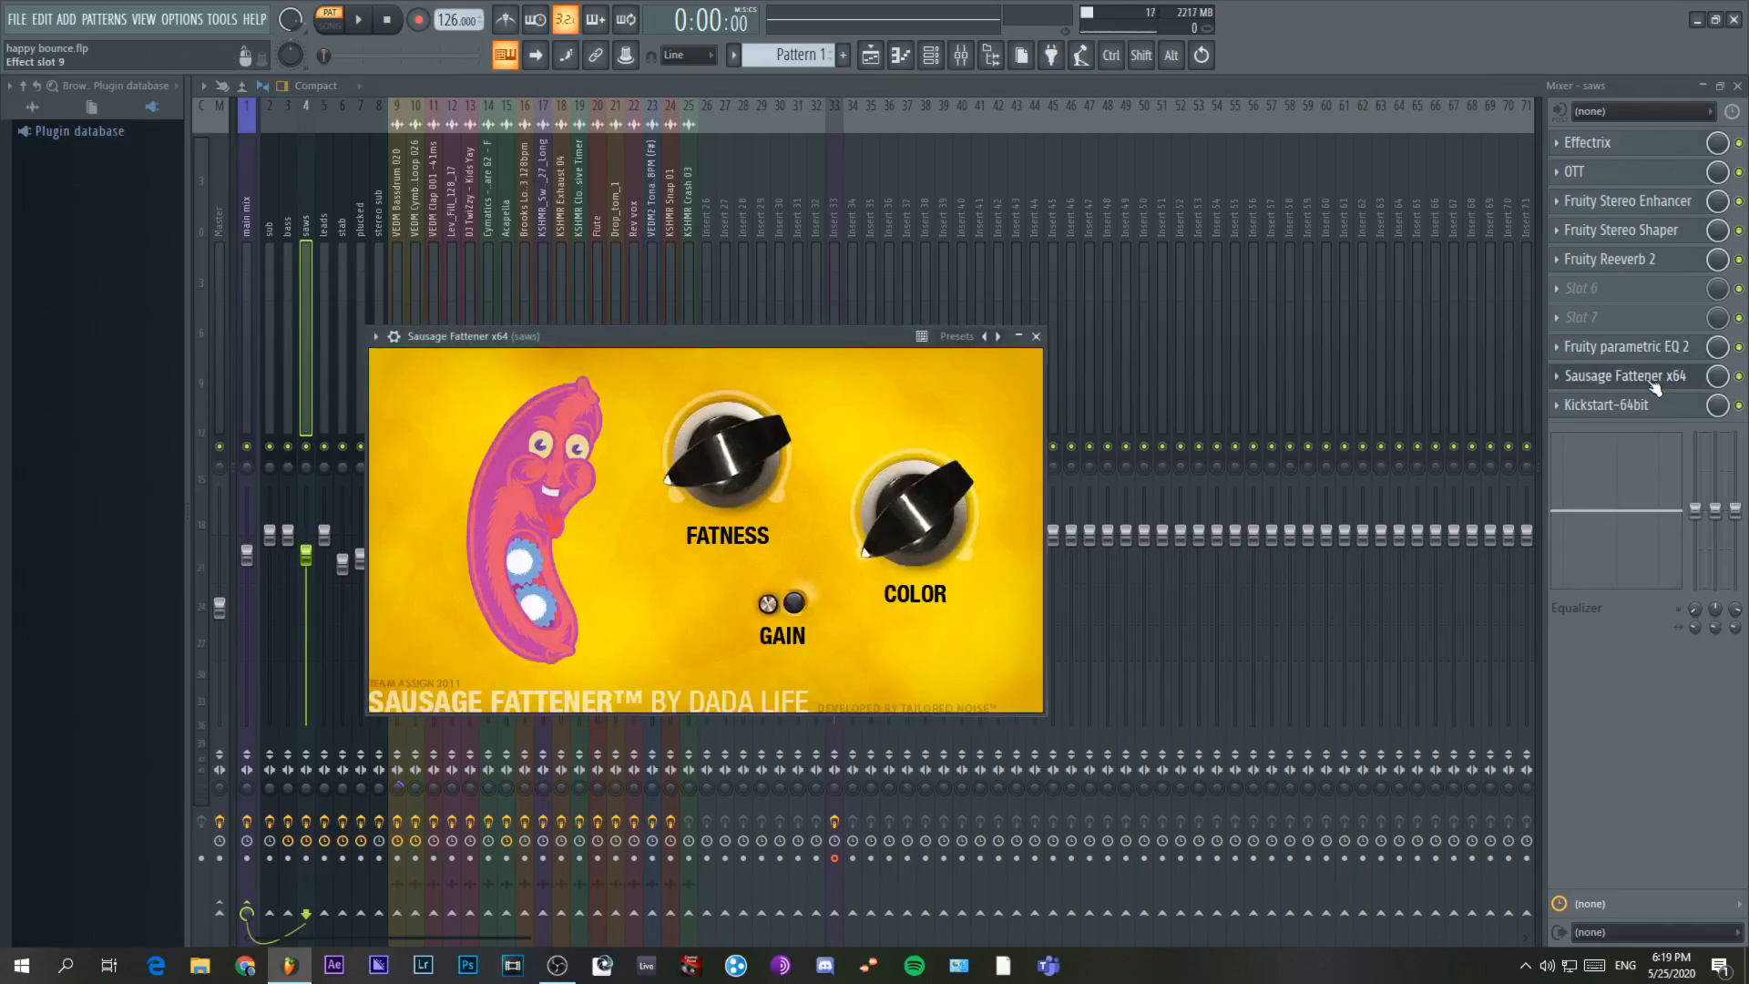
click(1651, 381)
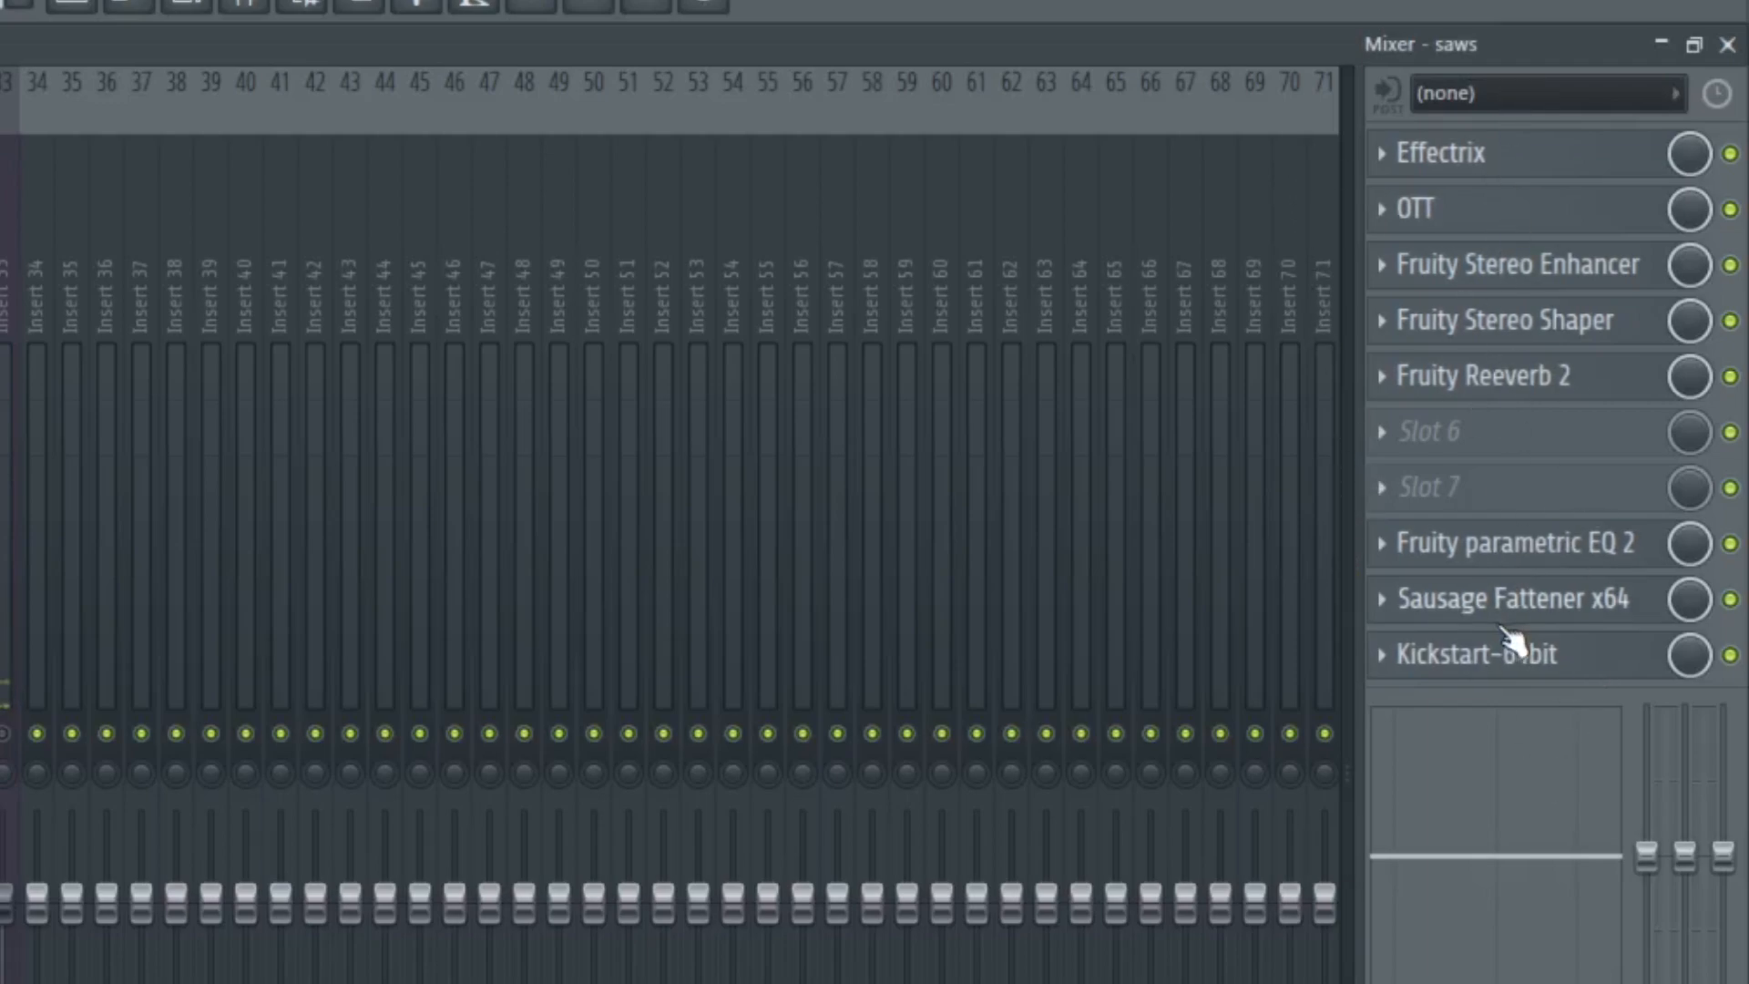
- Close the mixer, show the channels of Pattern 3 in the Channel rack, and reposition the rack over the playlist
key(F9)
click(923, 89)
drag(933, 417, 1058, 434)
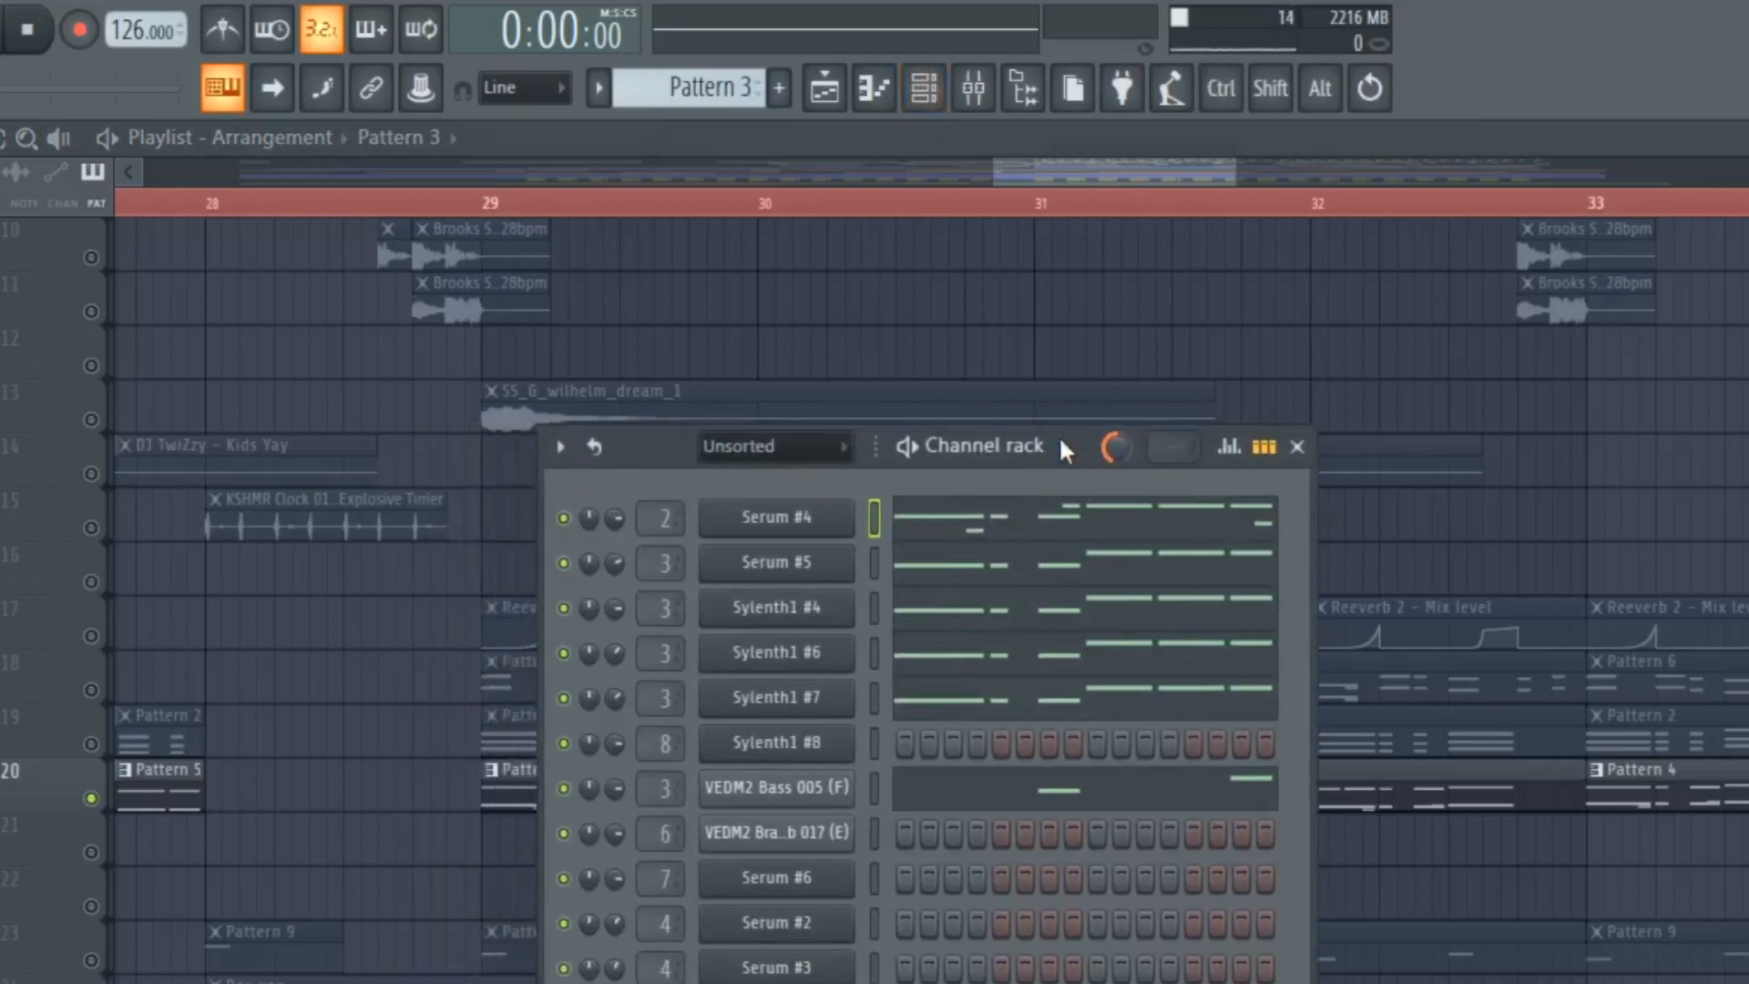
- Play Pattern 3 with all its channels, moving the Channel rack over the playlist during playback, then stop
key(space)
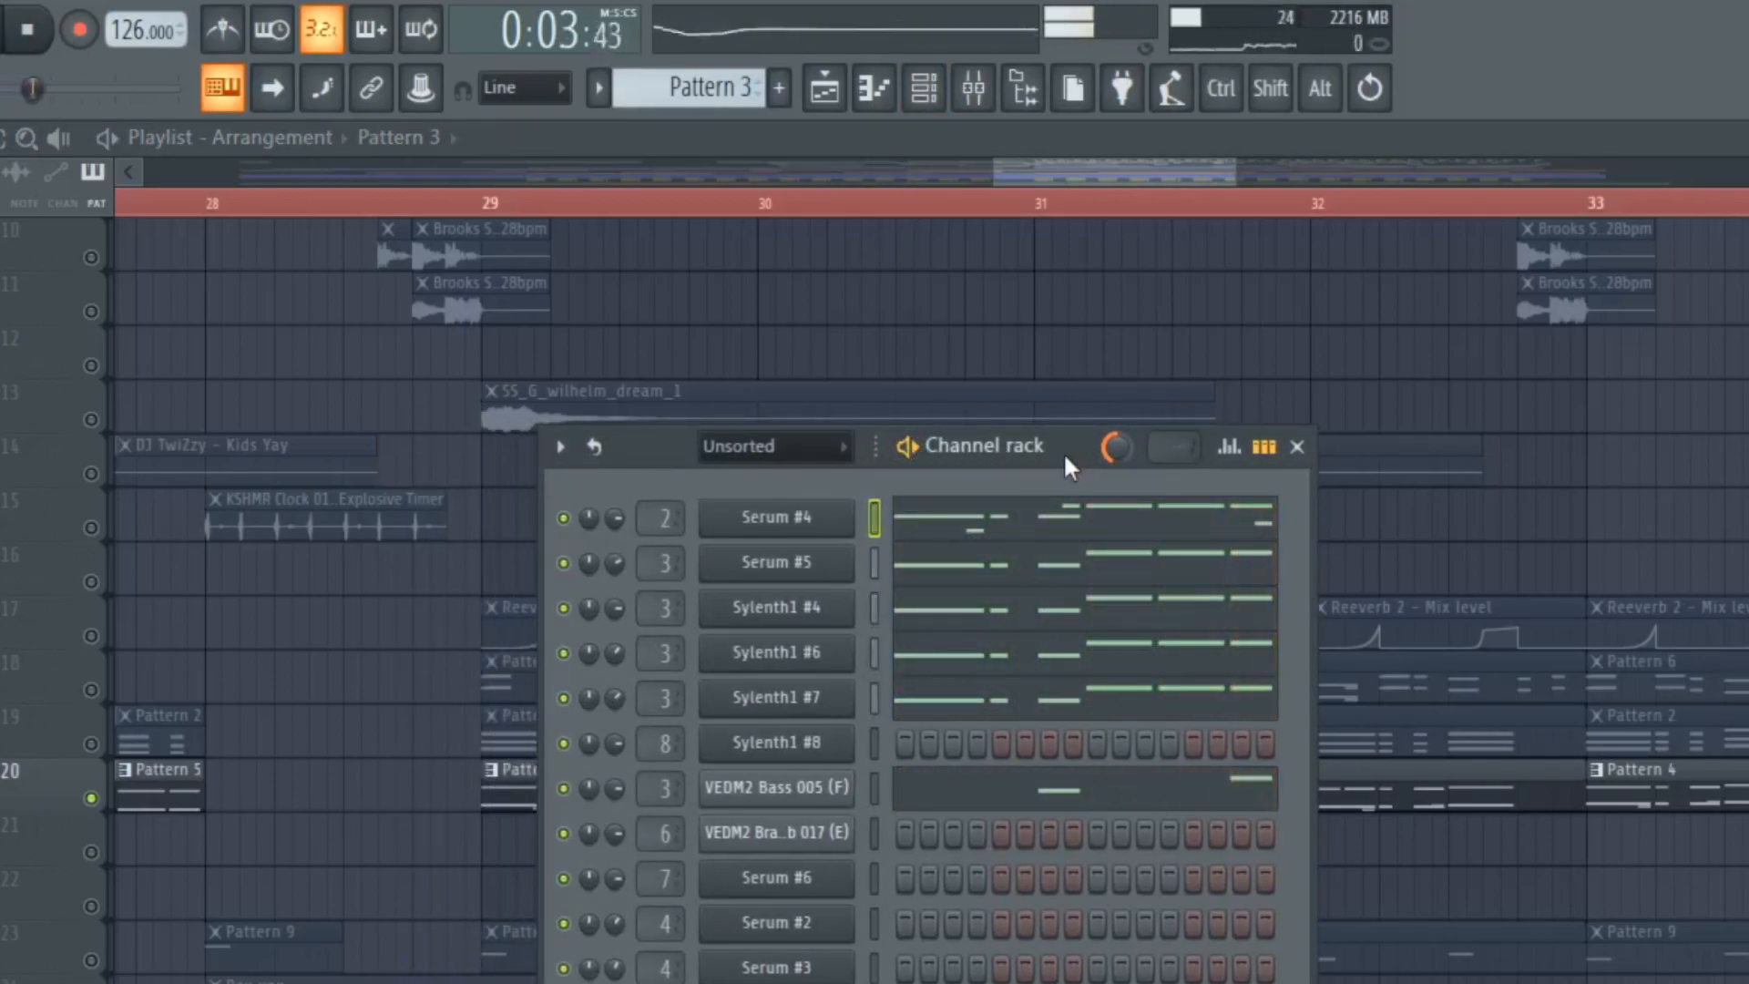
drag(1057, 455, 927, 383)
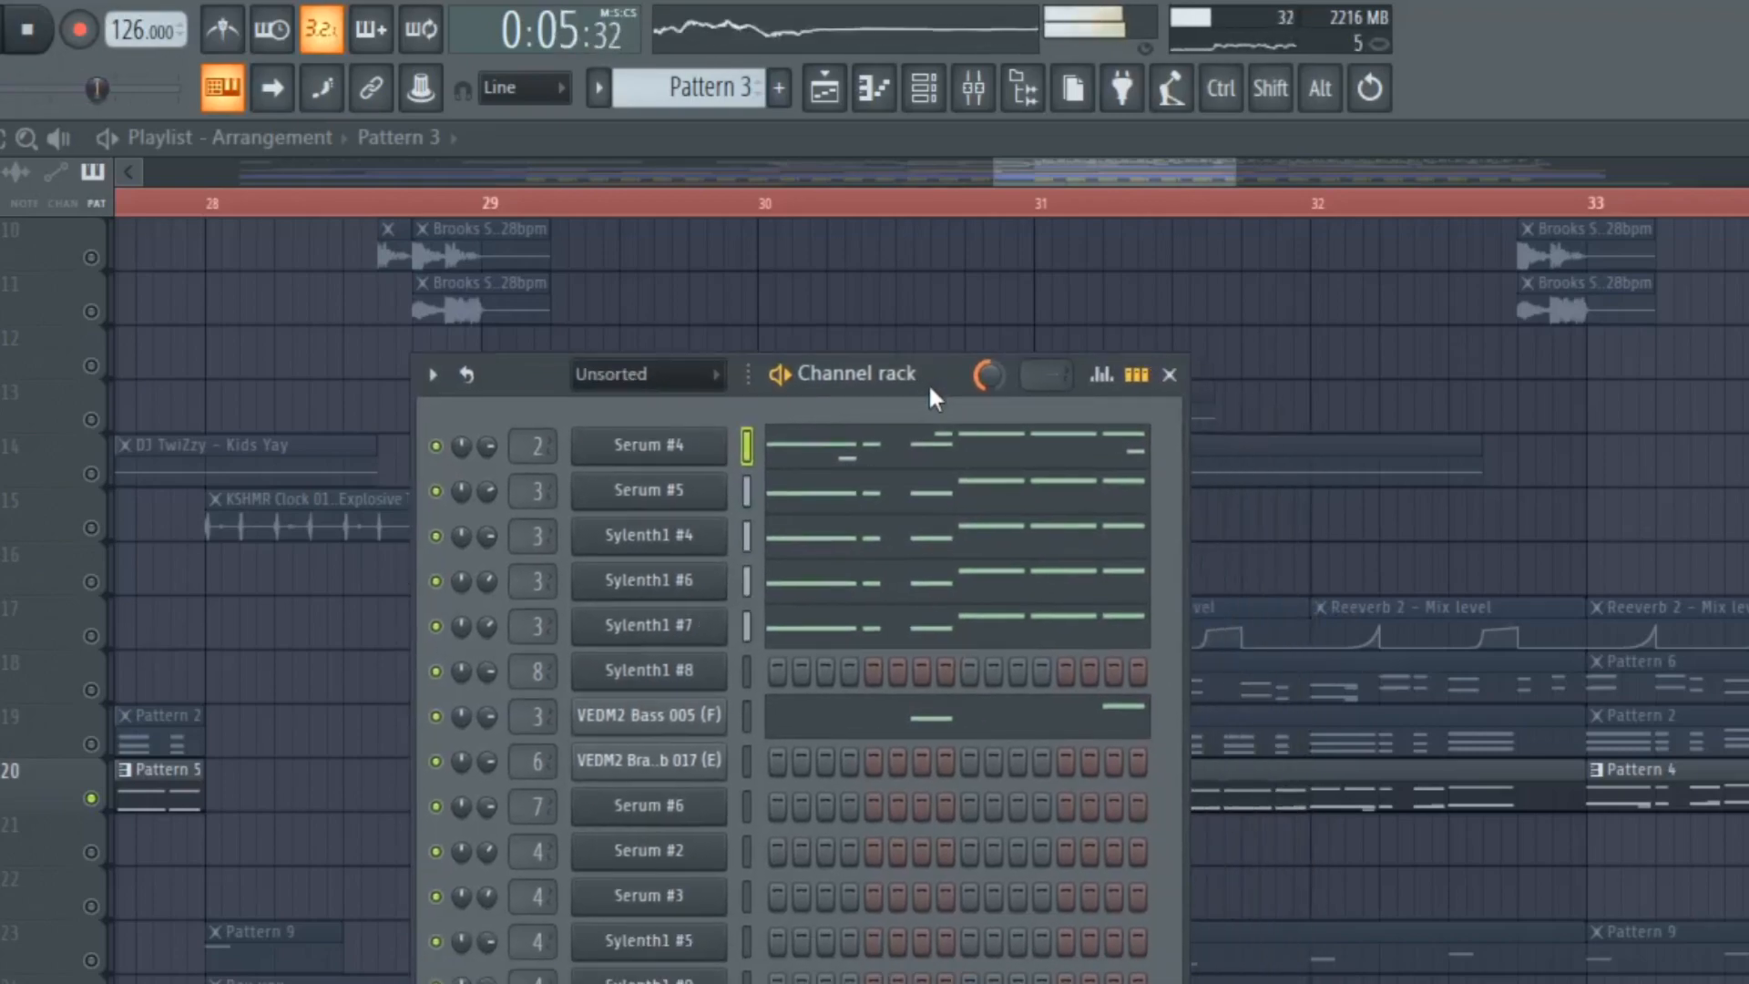
key(space)
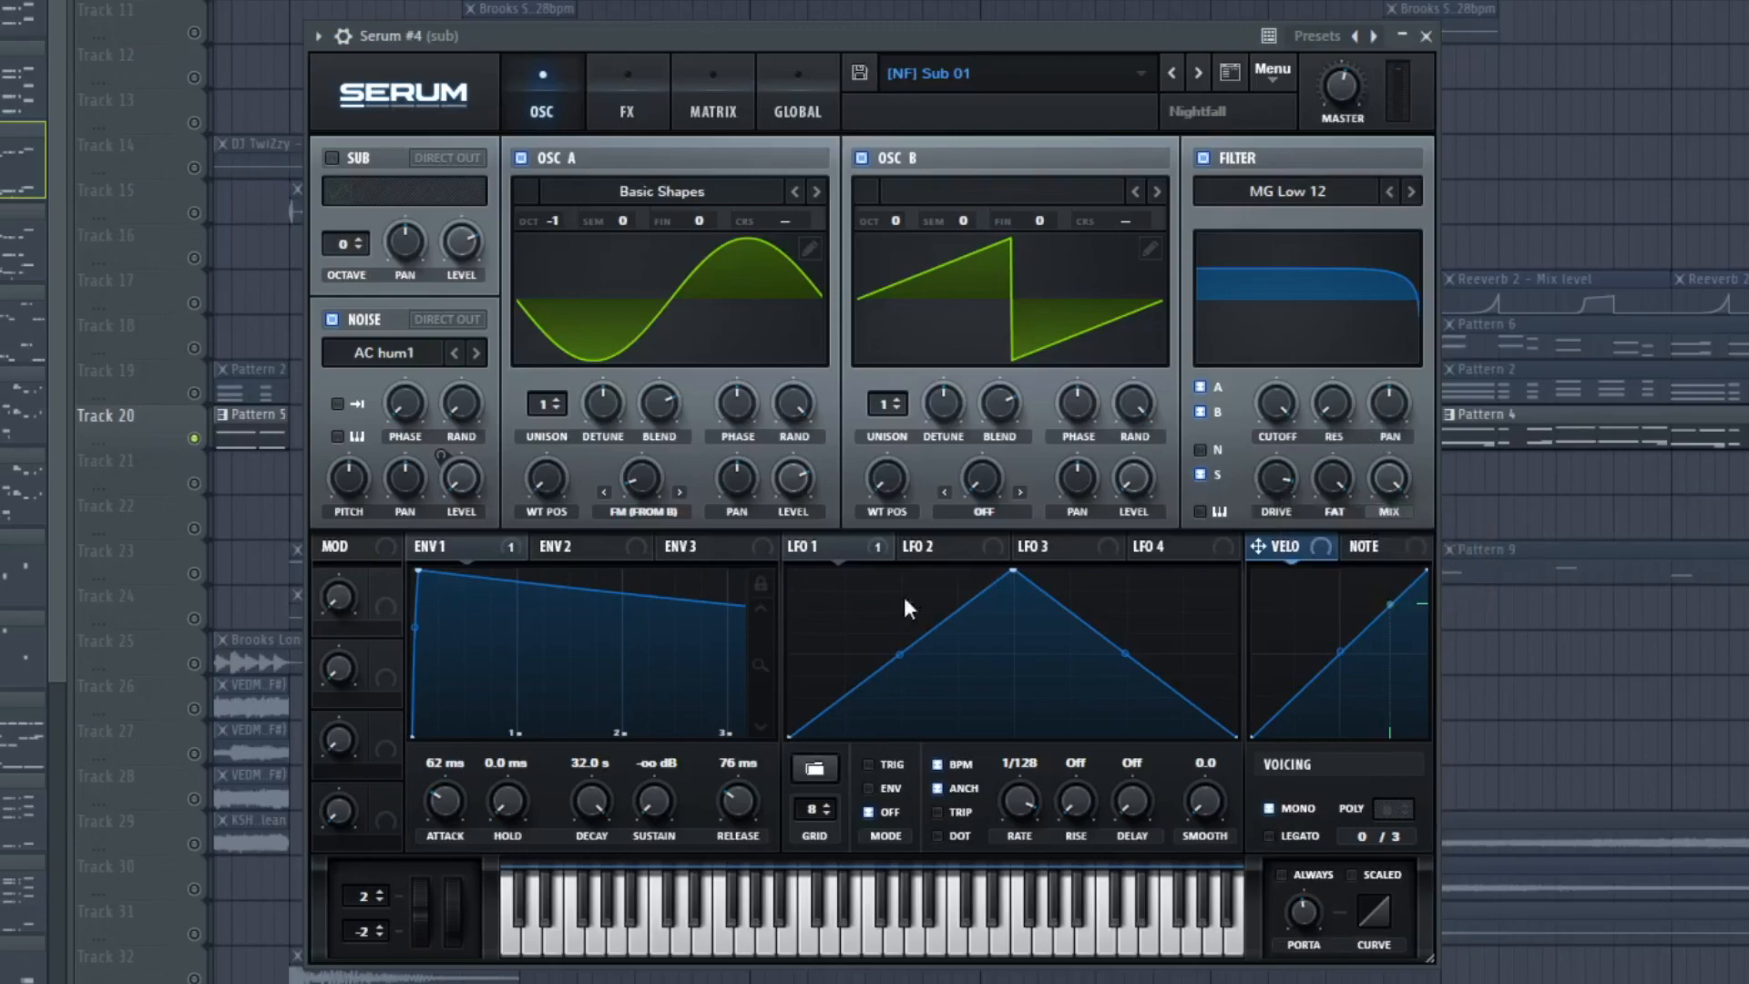
- Inspect the Serum #4 sub patch and the sub mixer track's Fruity parametric EQ 2 and Kickstart-64bit, playing the pattern through them
right_click(457, 477)
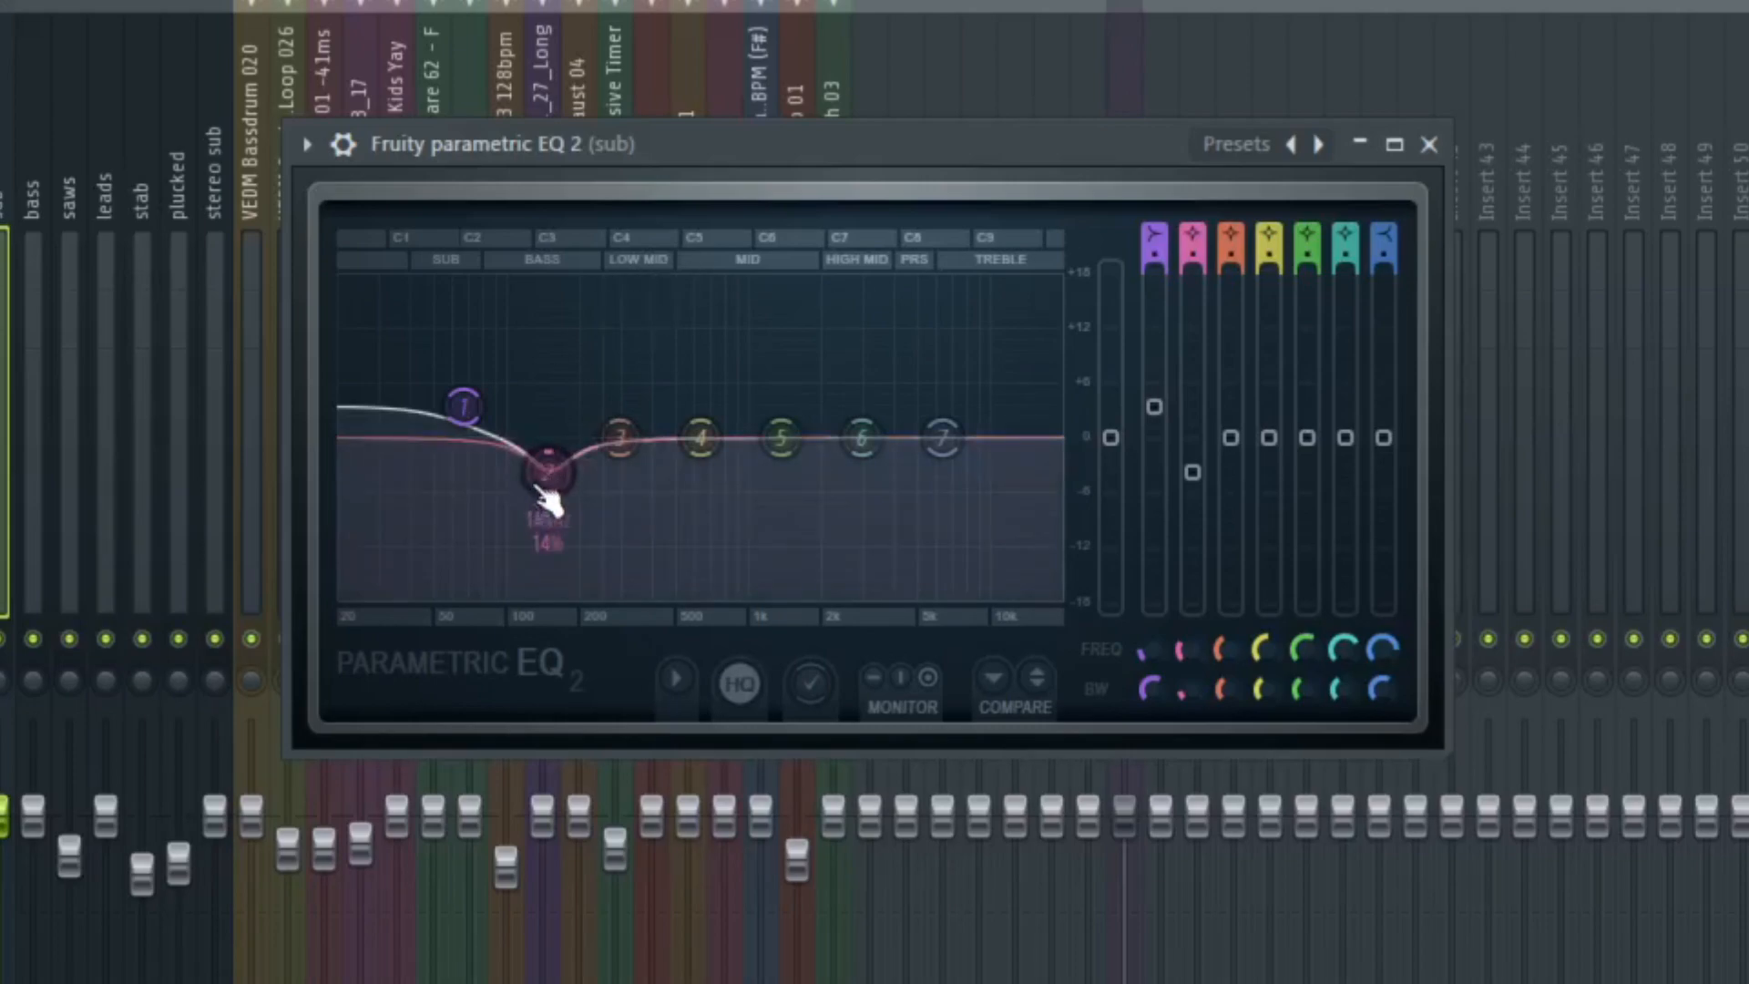
key(space)
mouse_move(549, 487)
mouse_down()
mouse_move(542, 474)
mouse_move(540, 489)
mouse_up()
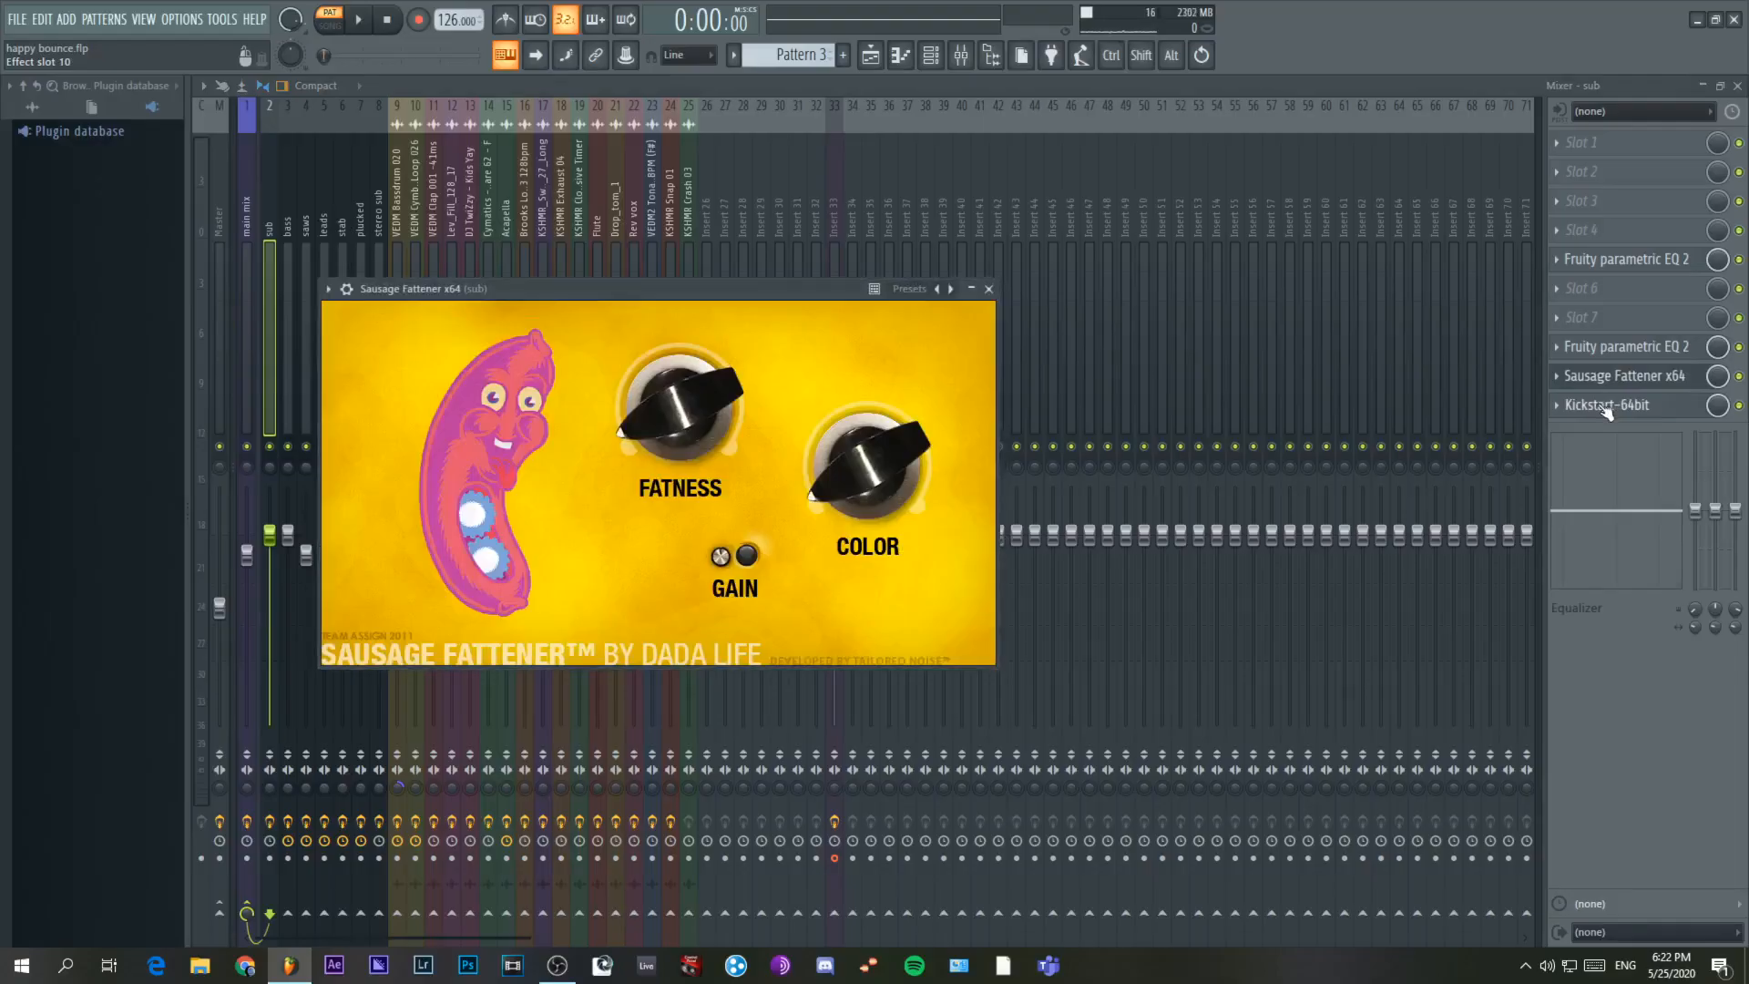
click(1606, 406)
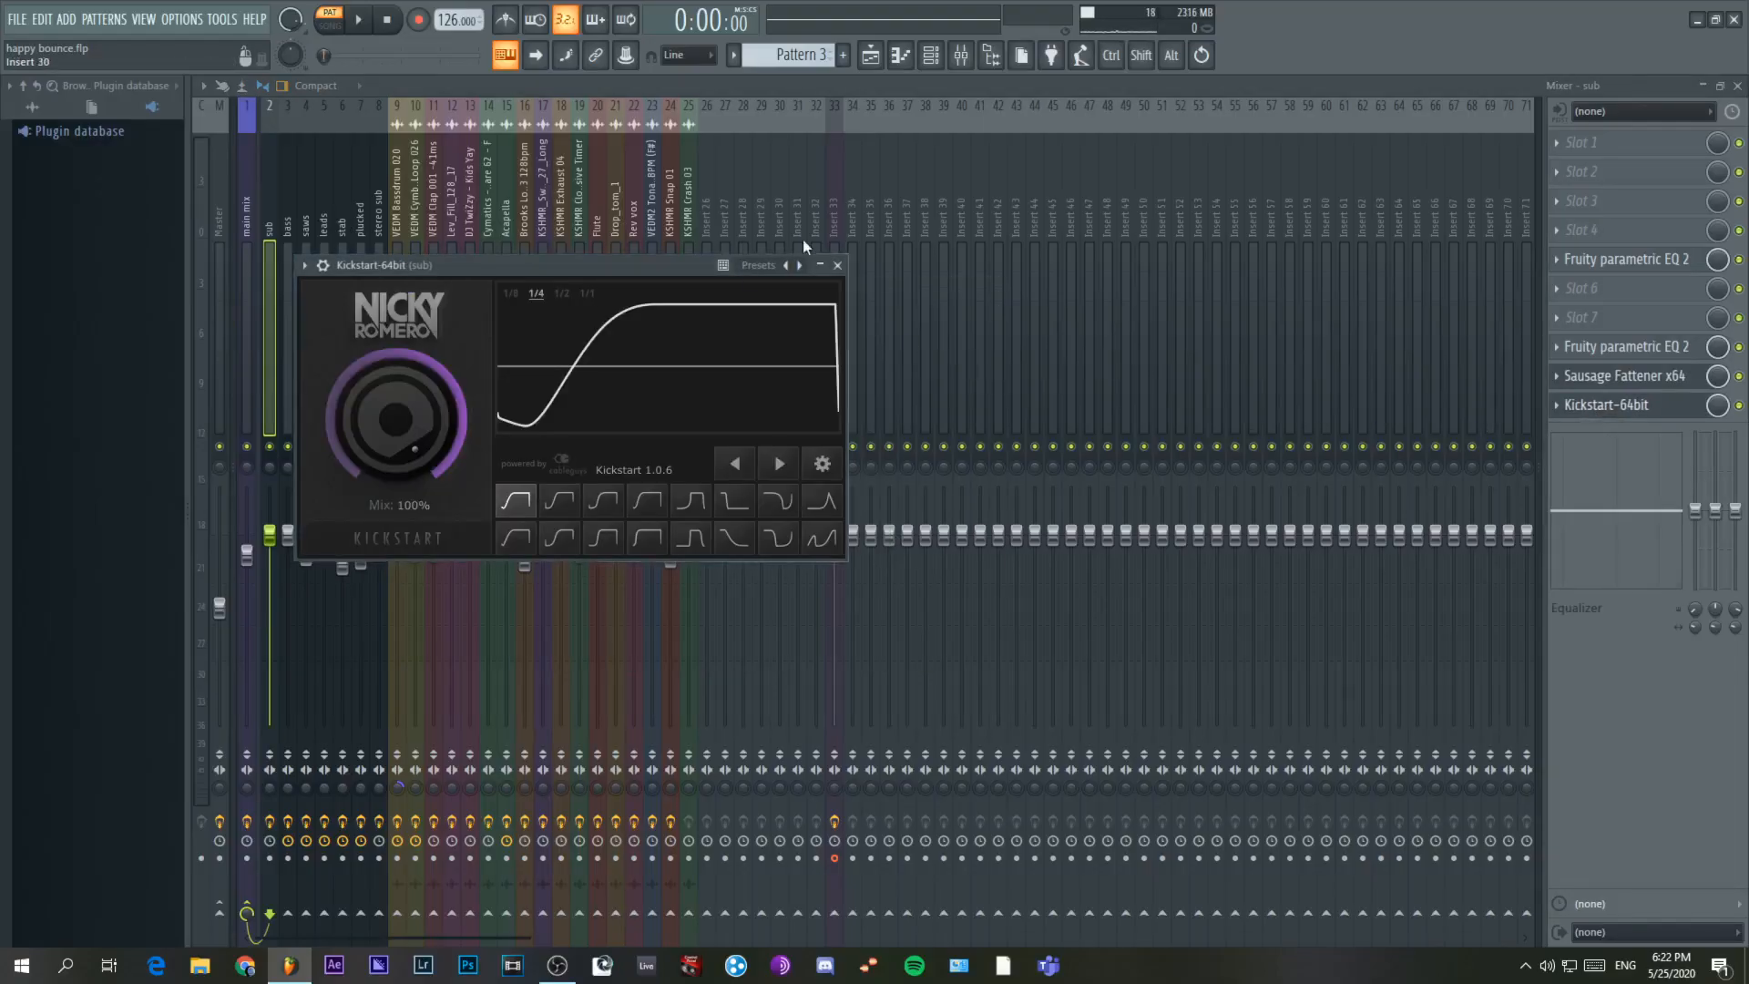
click(838, 265)
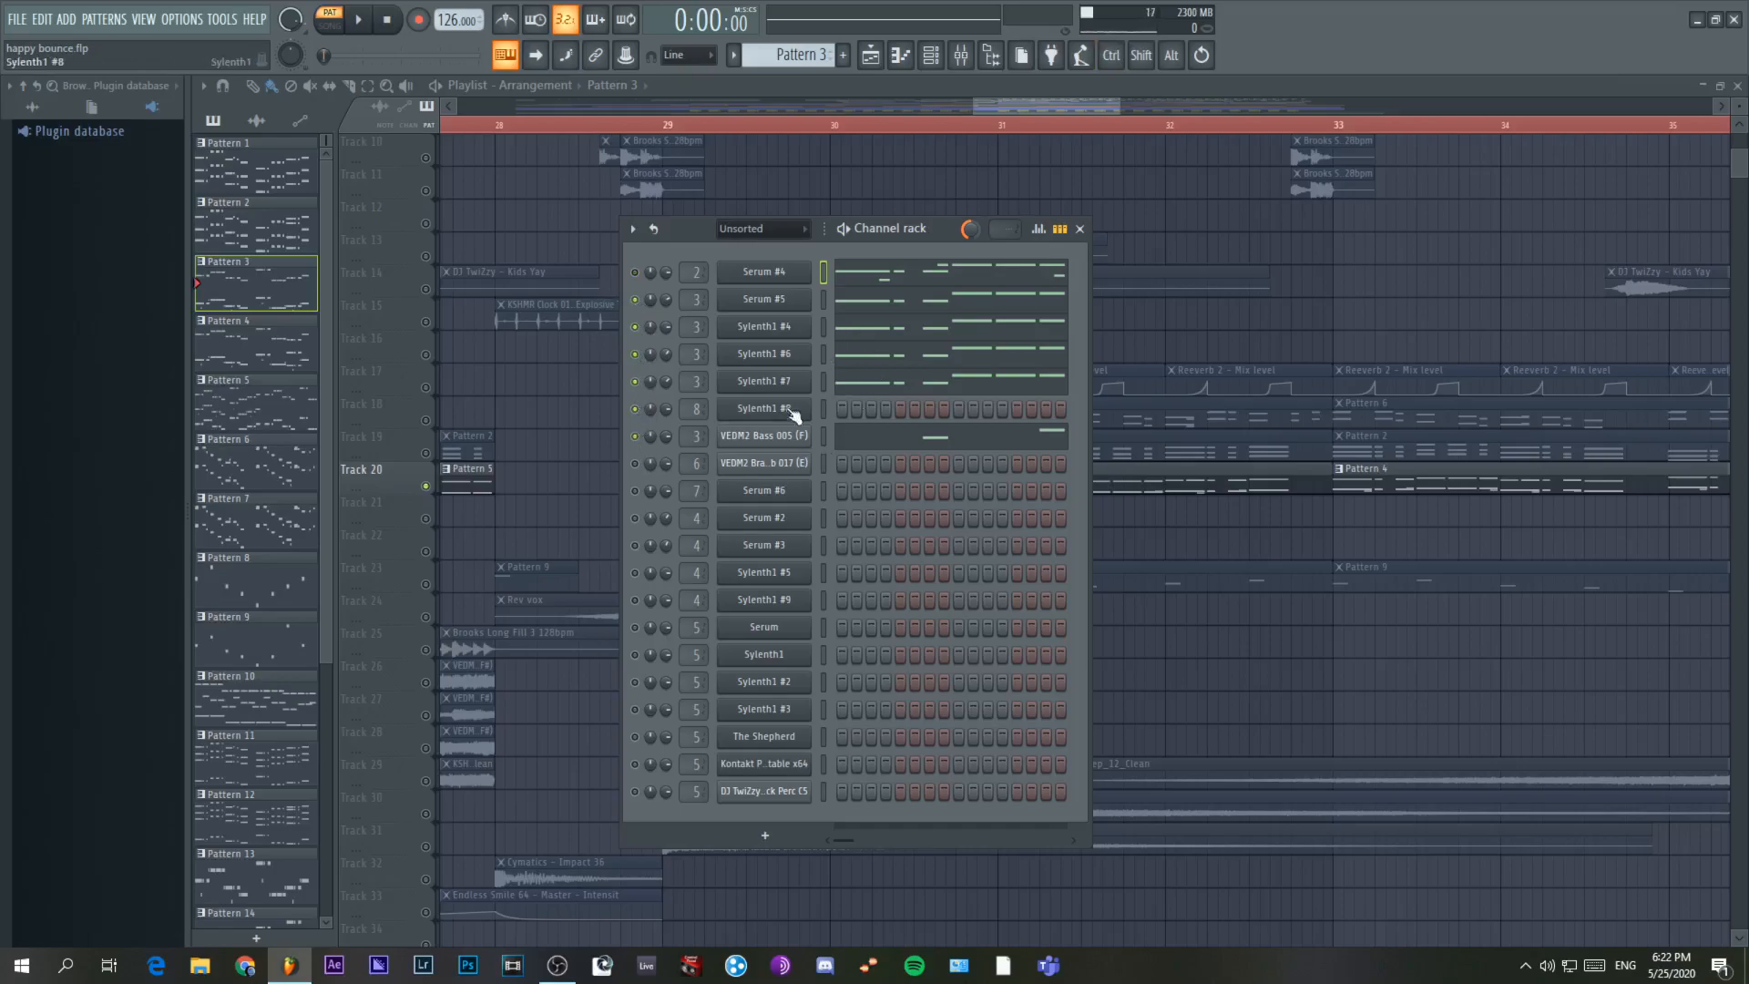
- Audition the bass channels of Pattern 3 without Serum #4 and reposition the Channel rack
key(space)
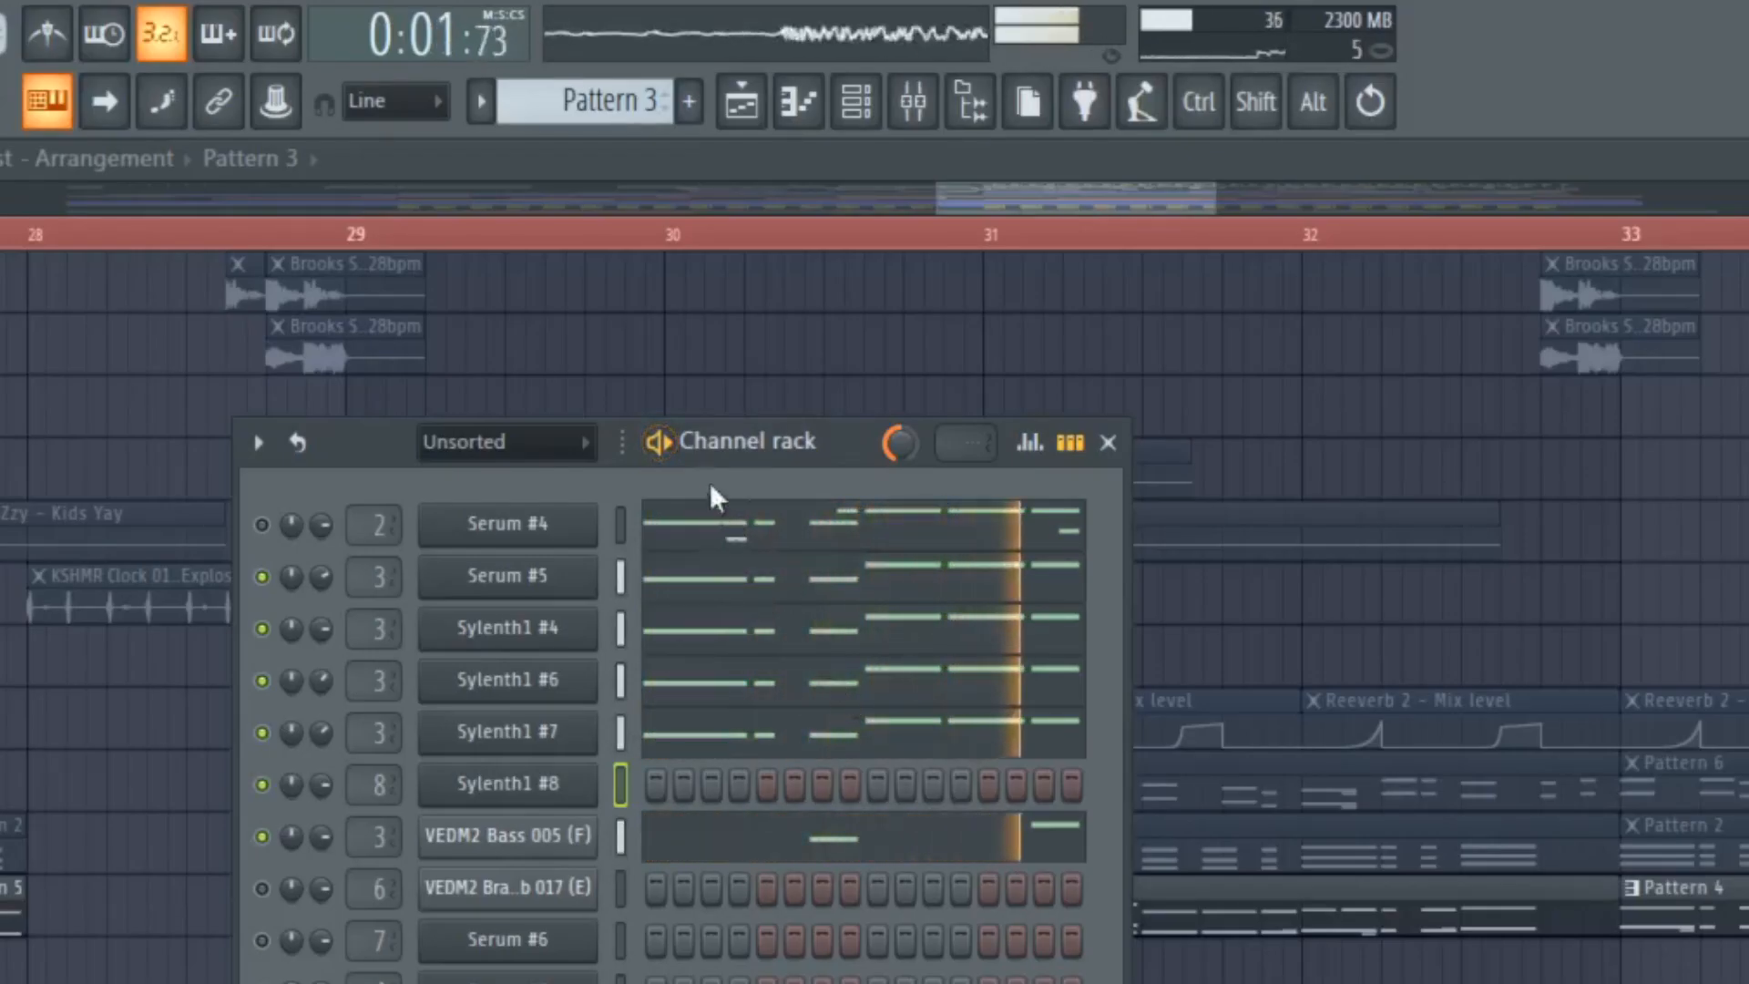
drag(839, 449, 844, 424)
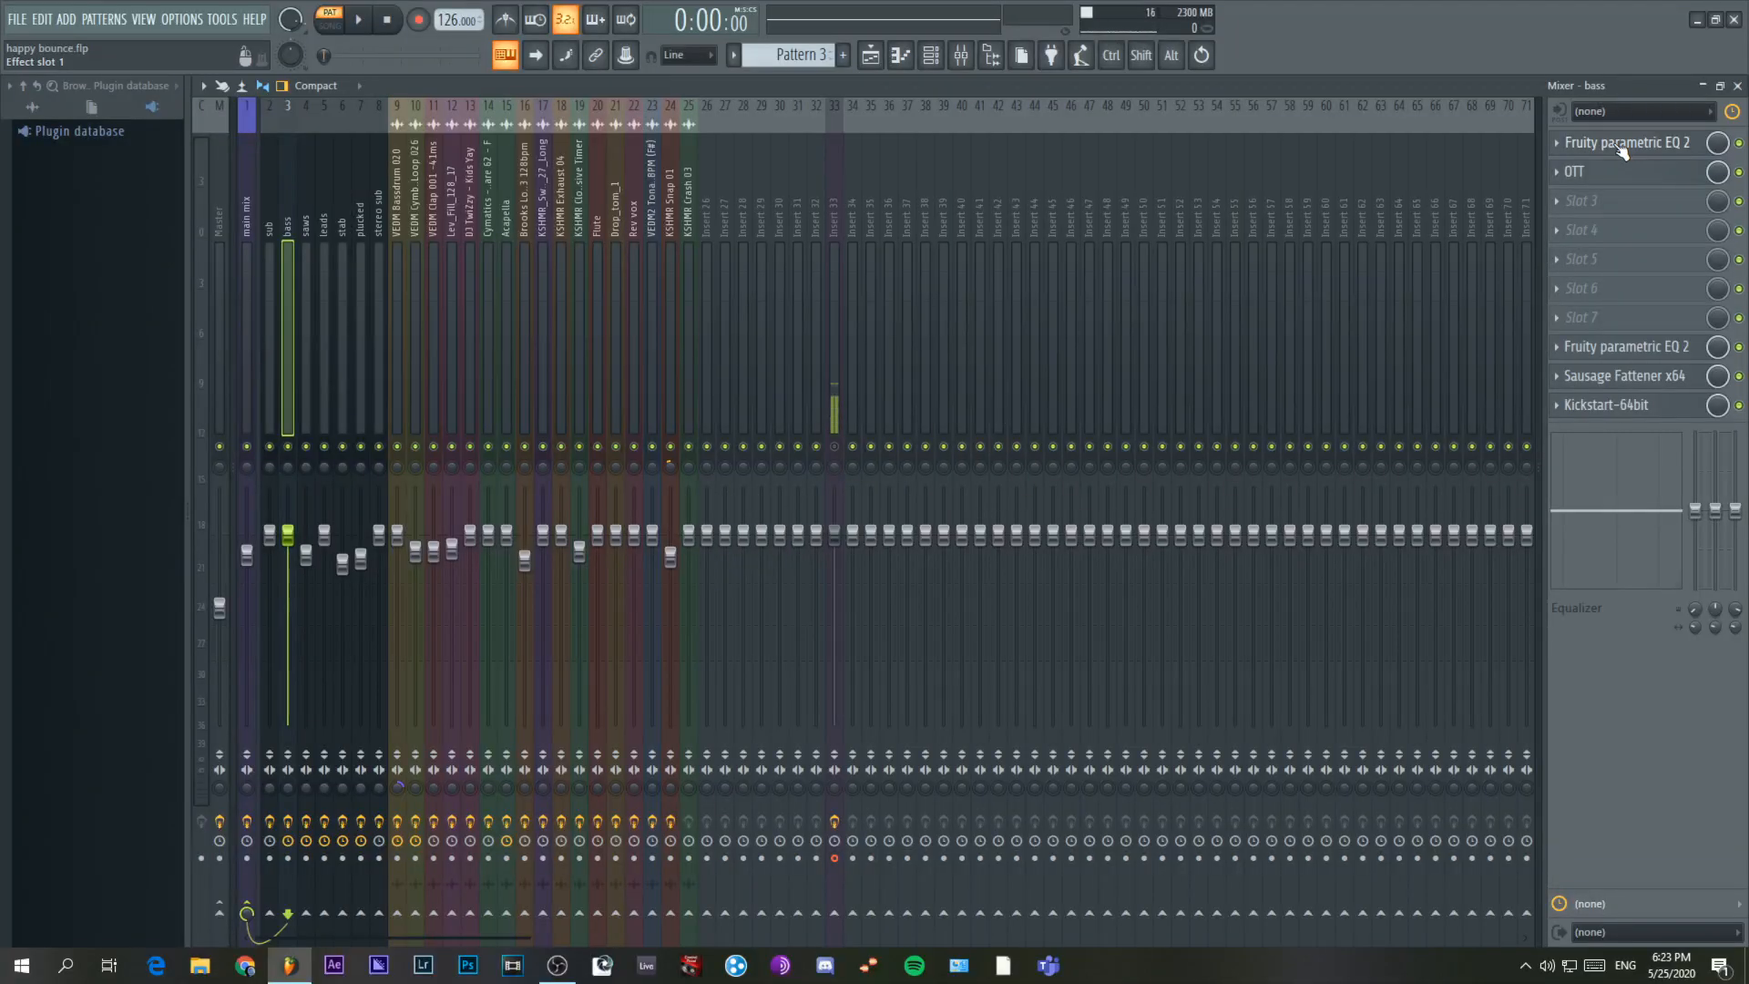
- Inspect Fruity parametric EQ 2, OTT and the second Fruity parametric EQ 2 on the bass mixer track, closing each one
click(1620, 146)
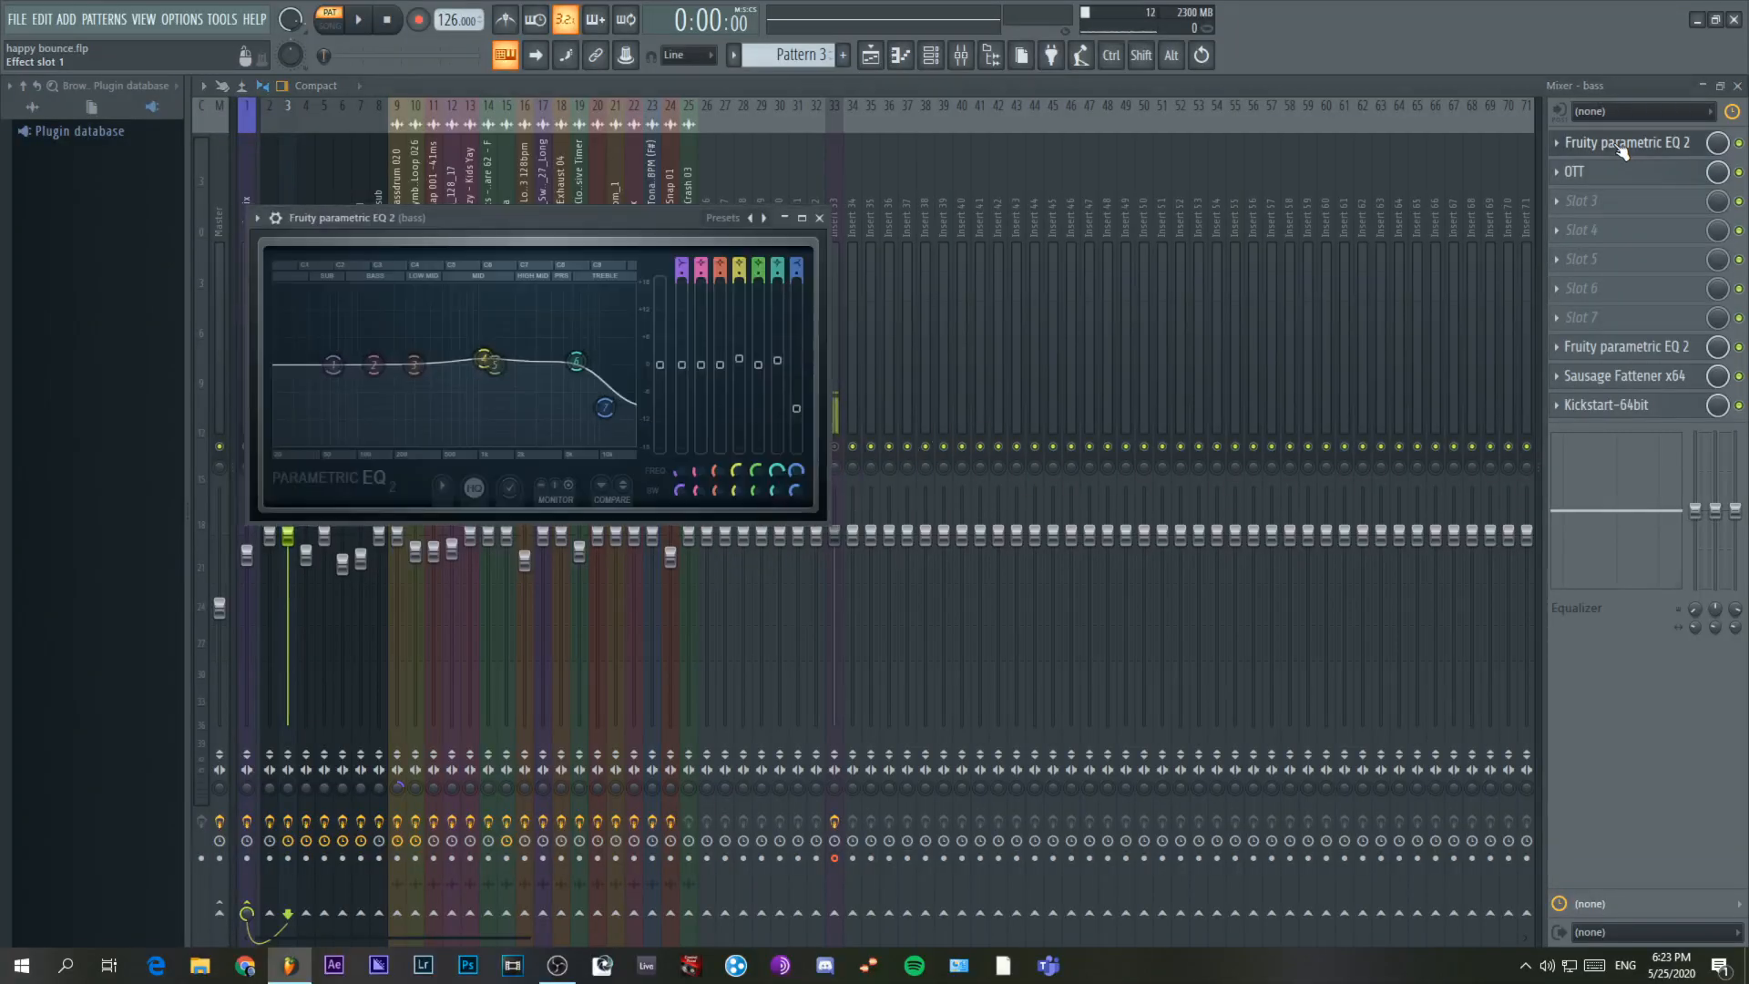
click(1620, 145)
click(1626, 175)
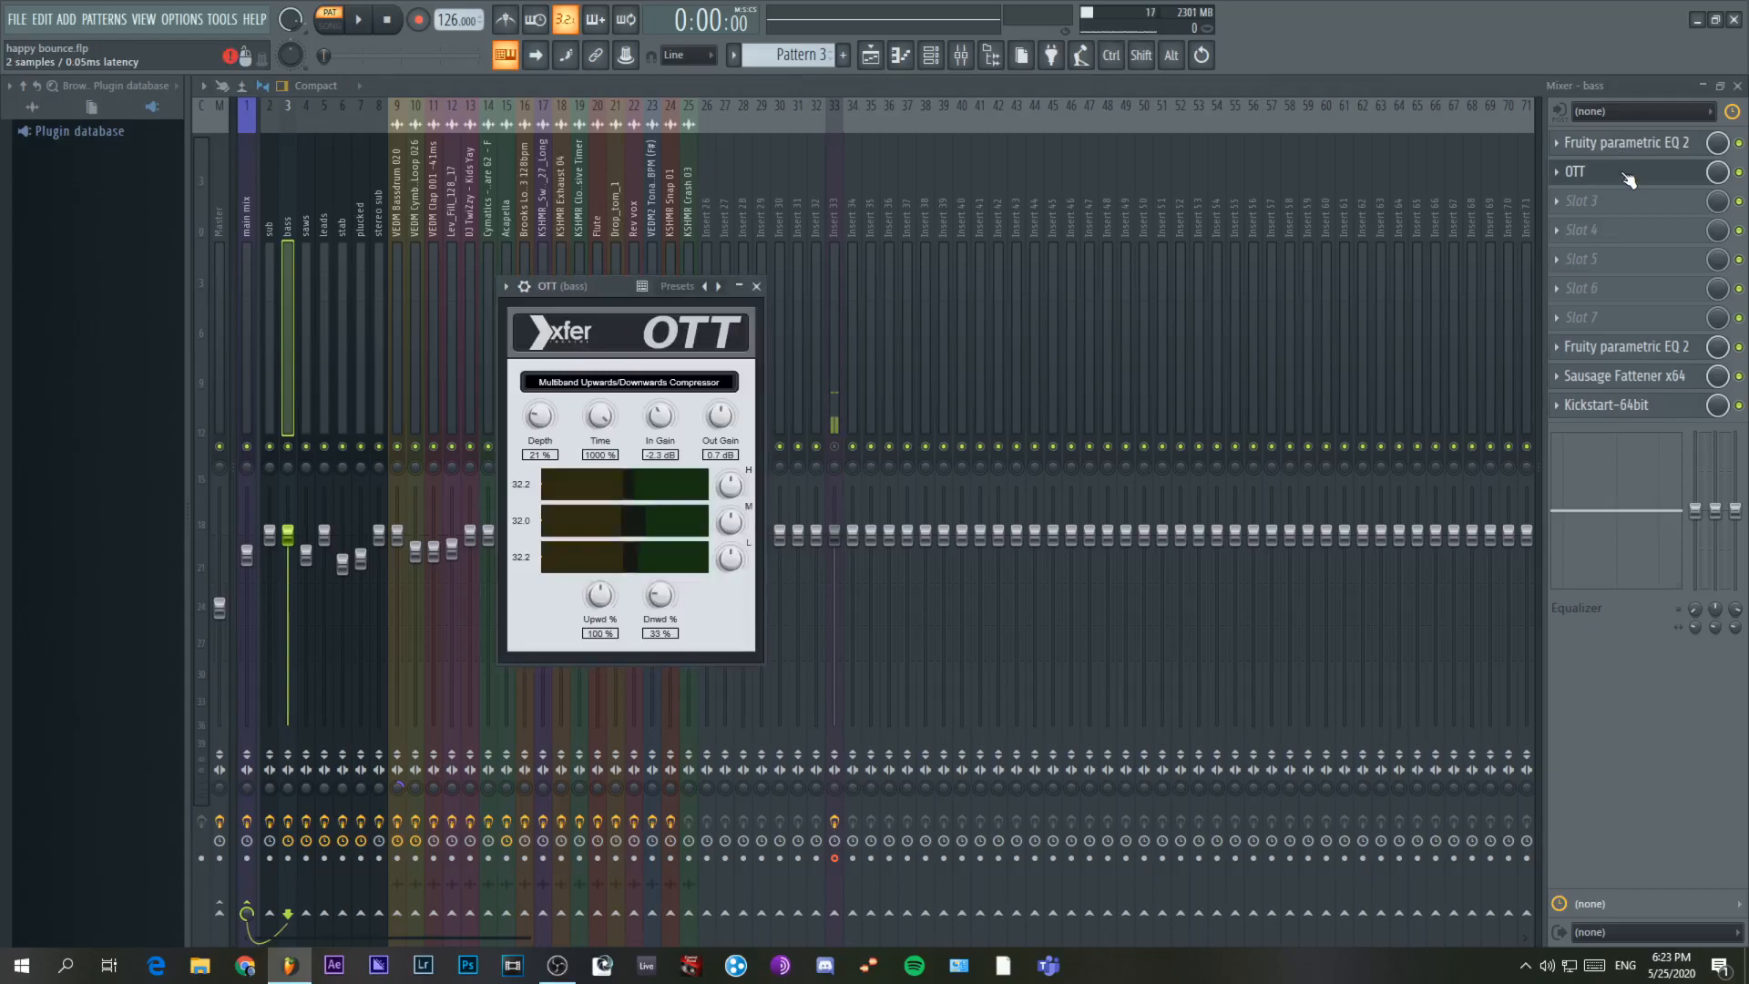
click(1627, 175)
click(1622, 347)
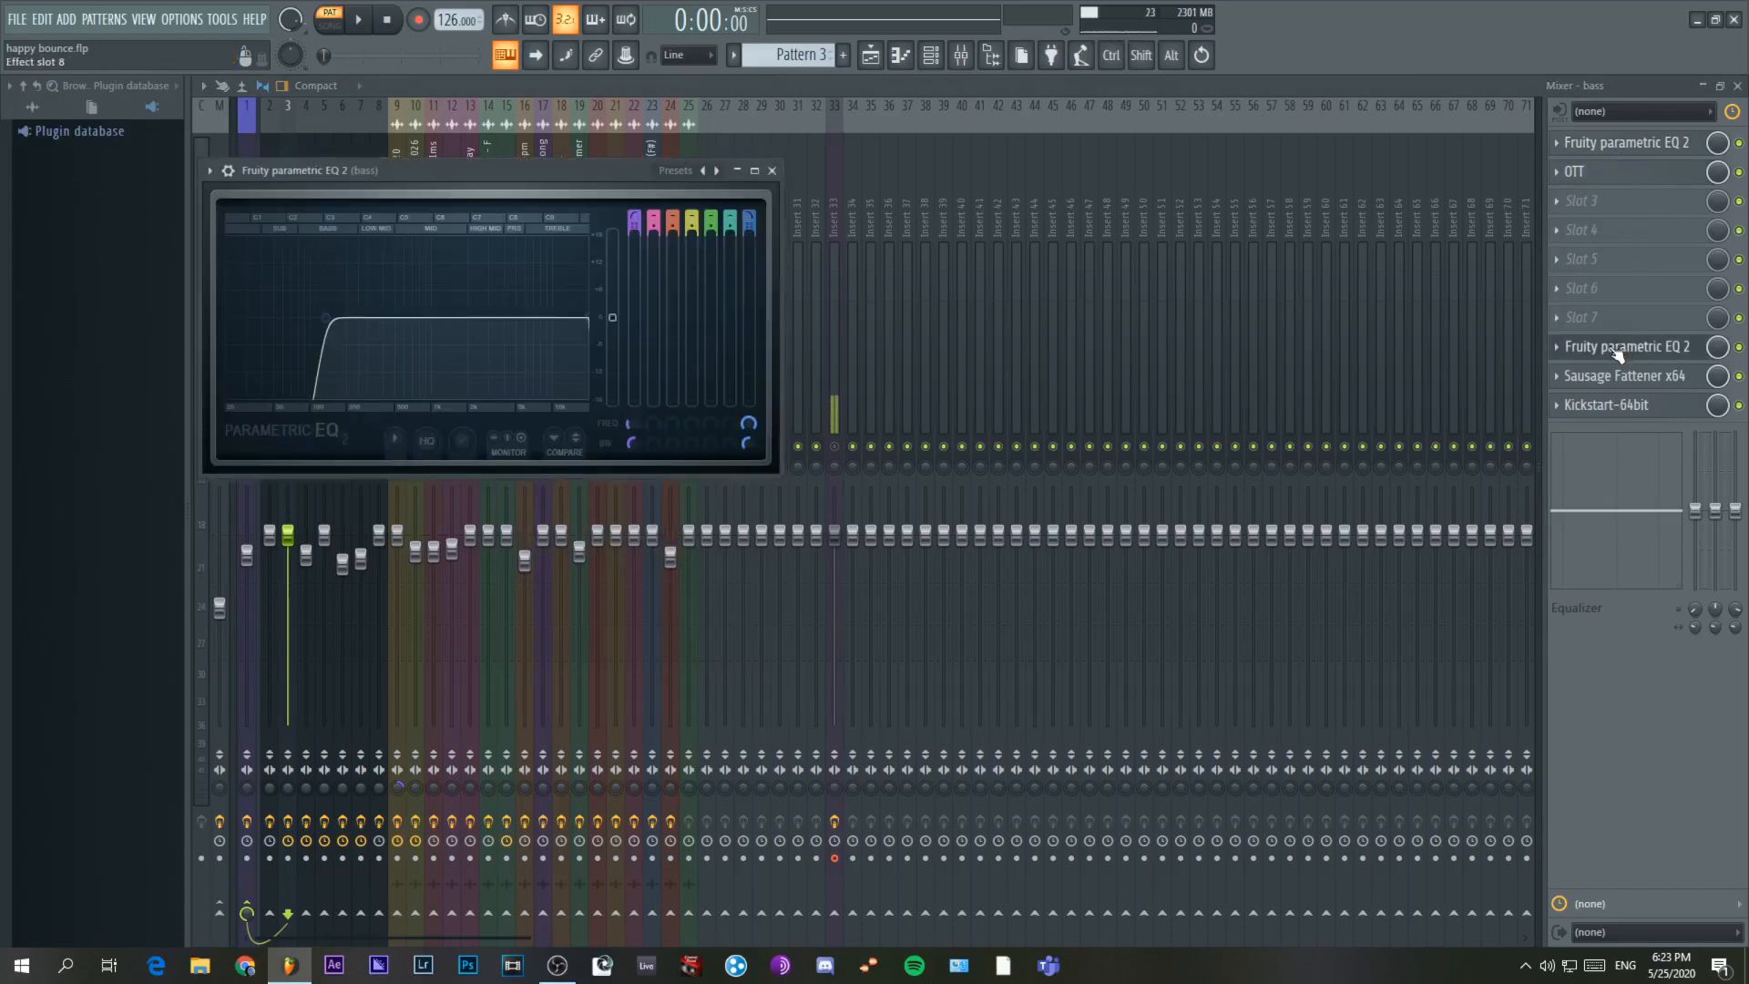
click(1617, 350)
- Inspect the bass track's Sausage Fattener and Kickstart-64bit, then leave the mixer
click(1627, 376)
click(1629, 383)
click(1624, 411)
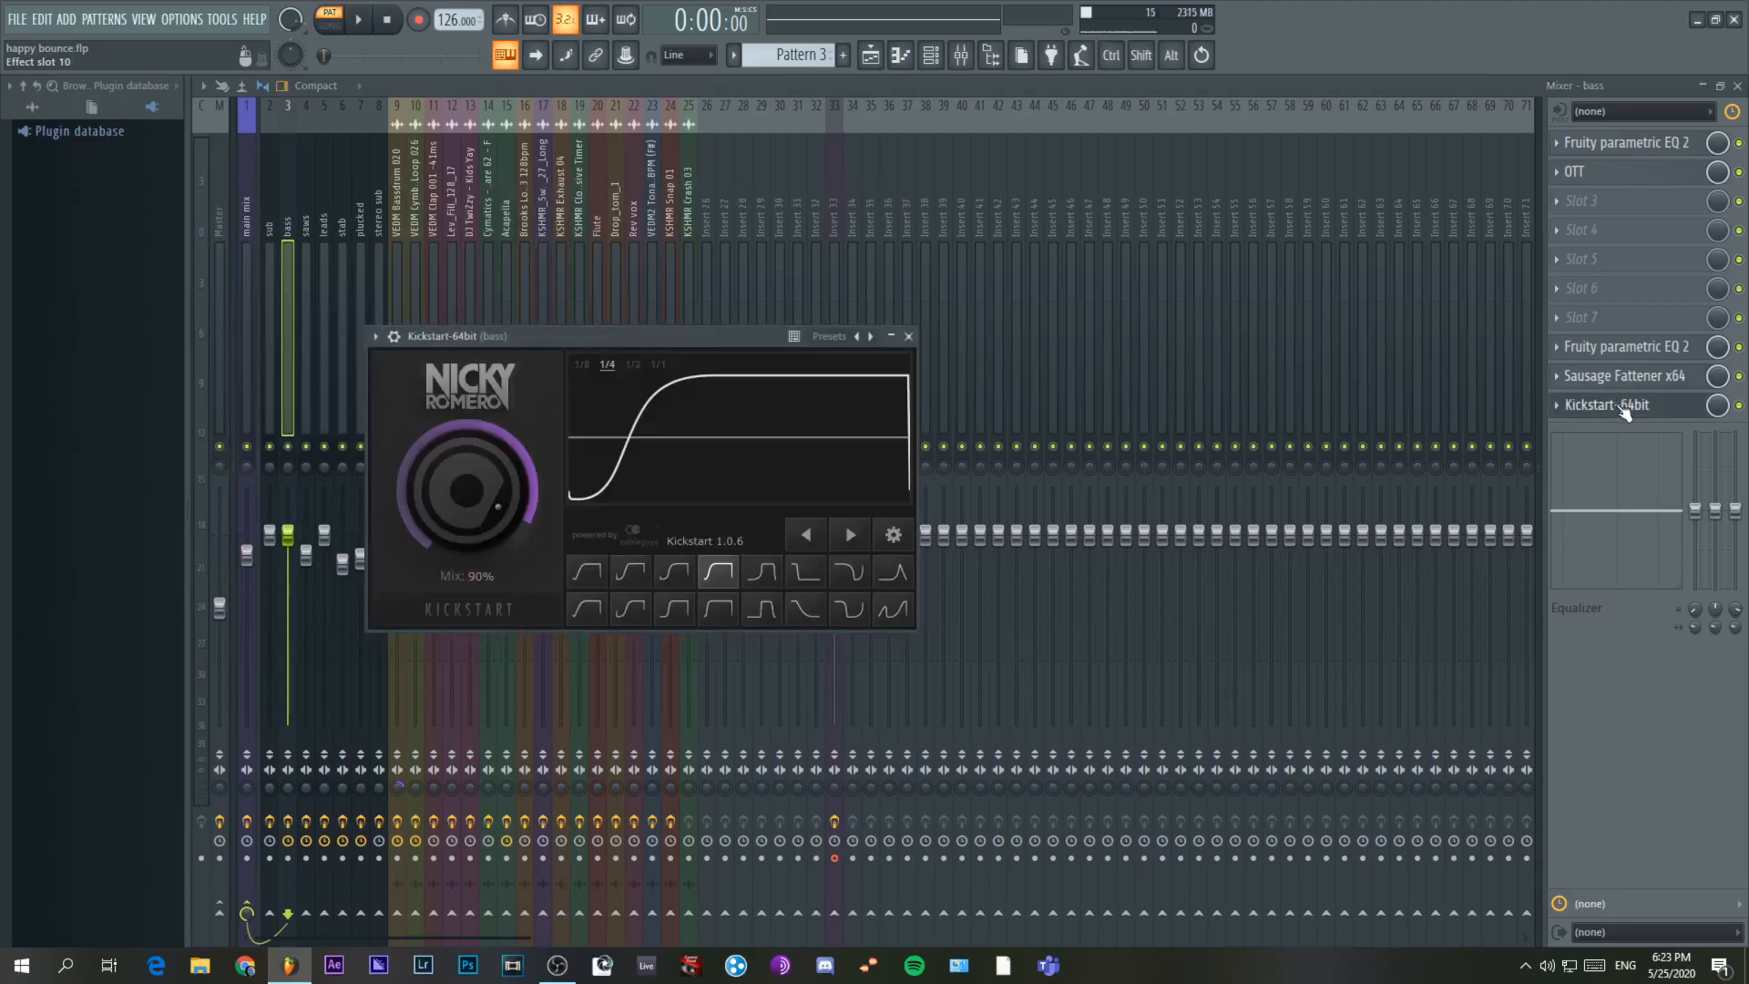
click(1624, 412)
key(F9)
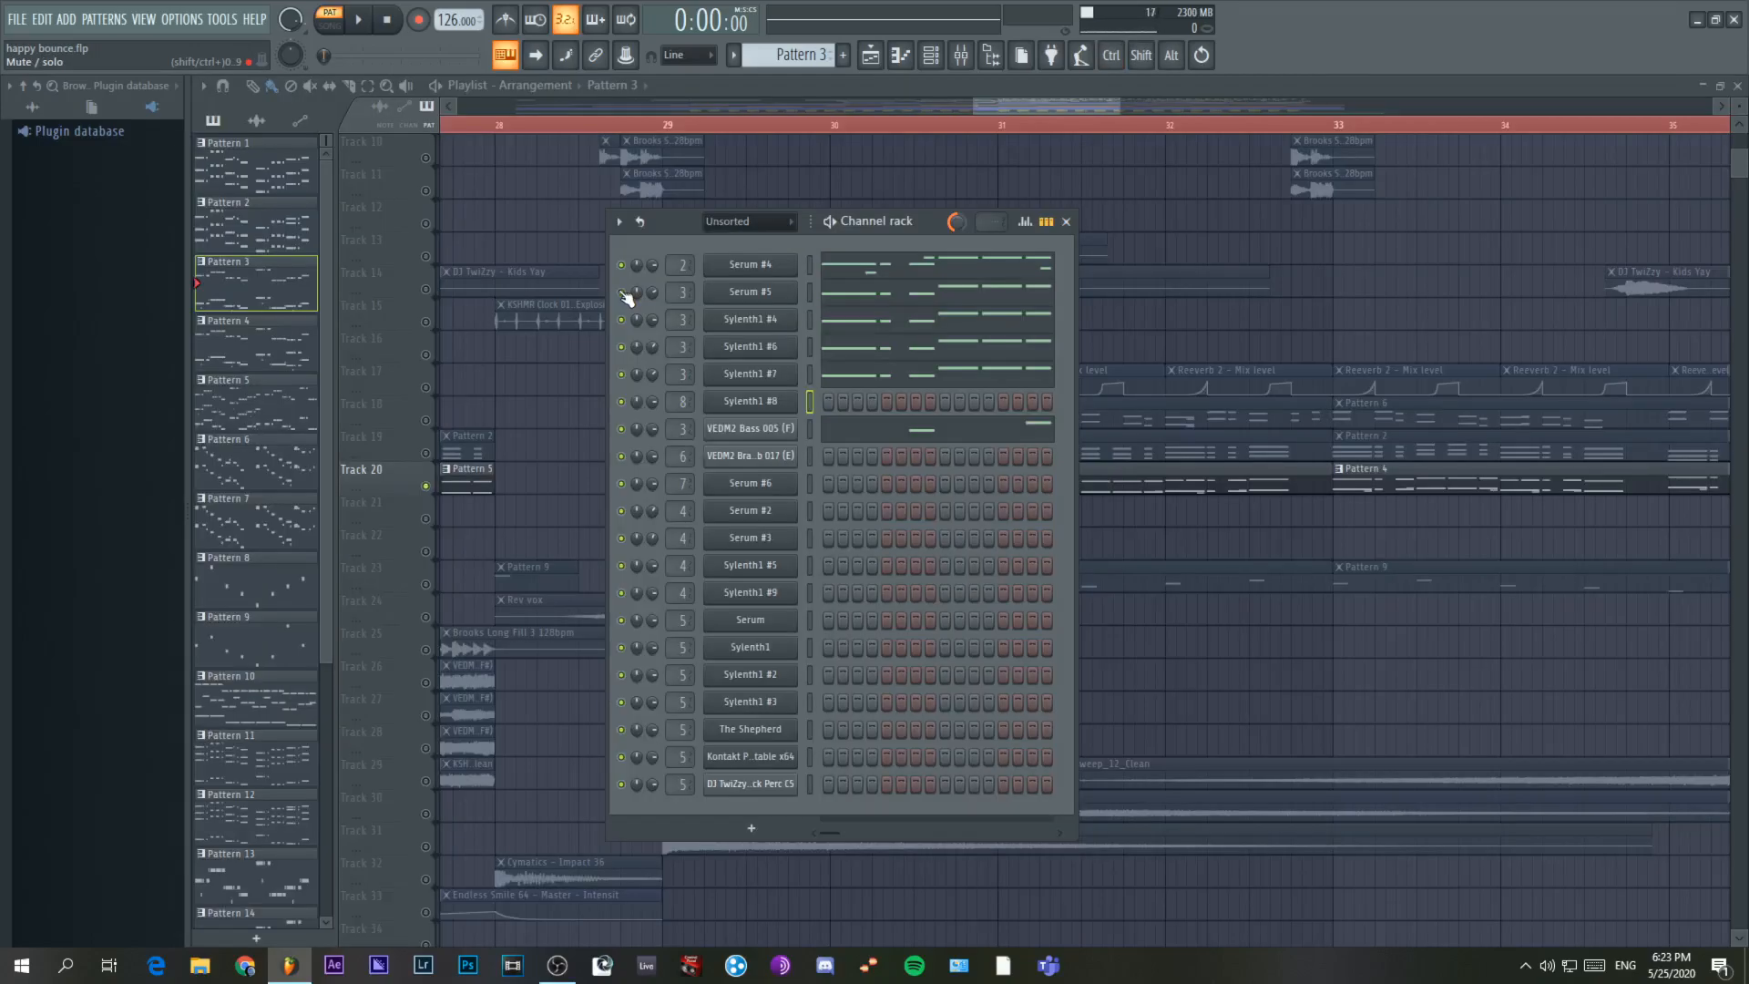
- Close the Channel rack and play the playlist from bar 29 with only Track 23 audible, then stop
click(1067, 223)
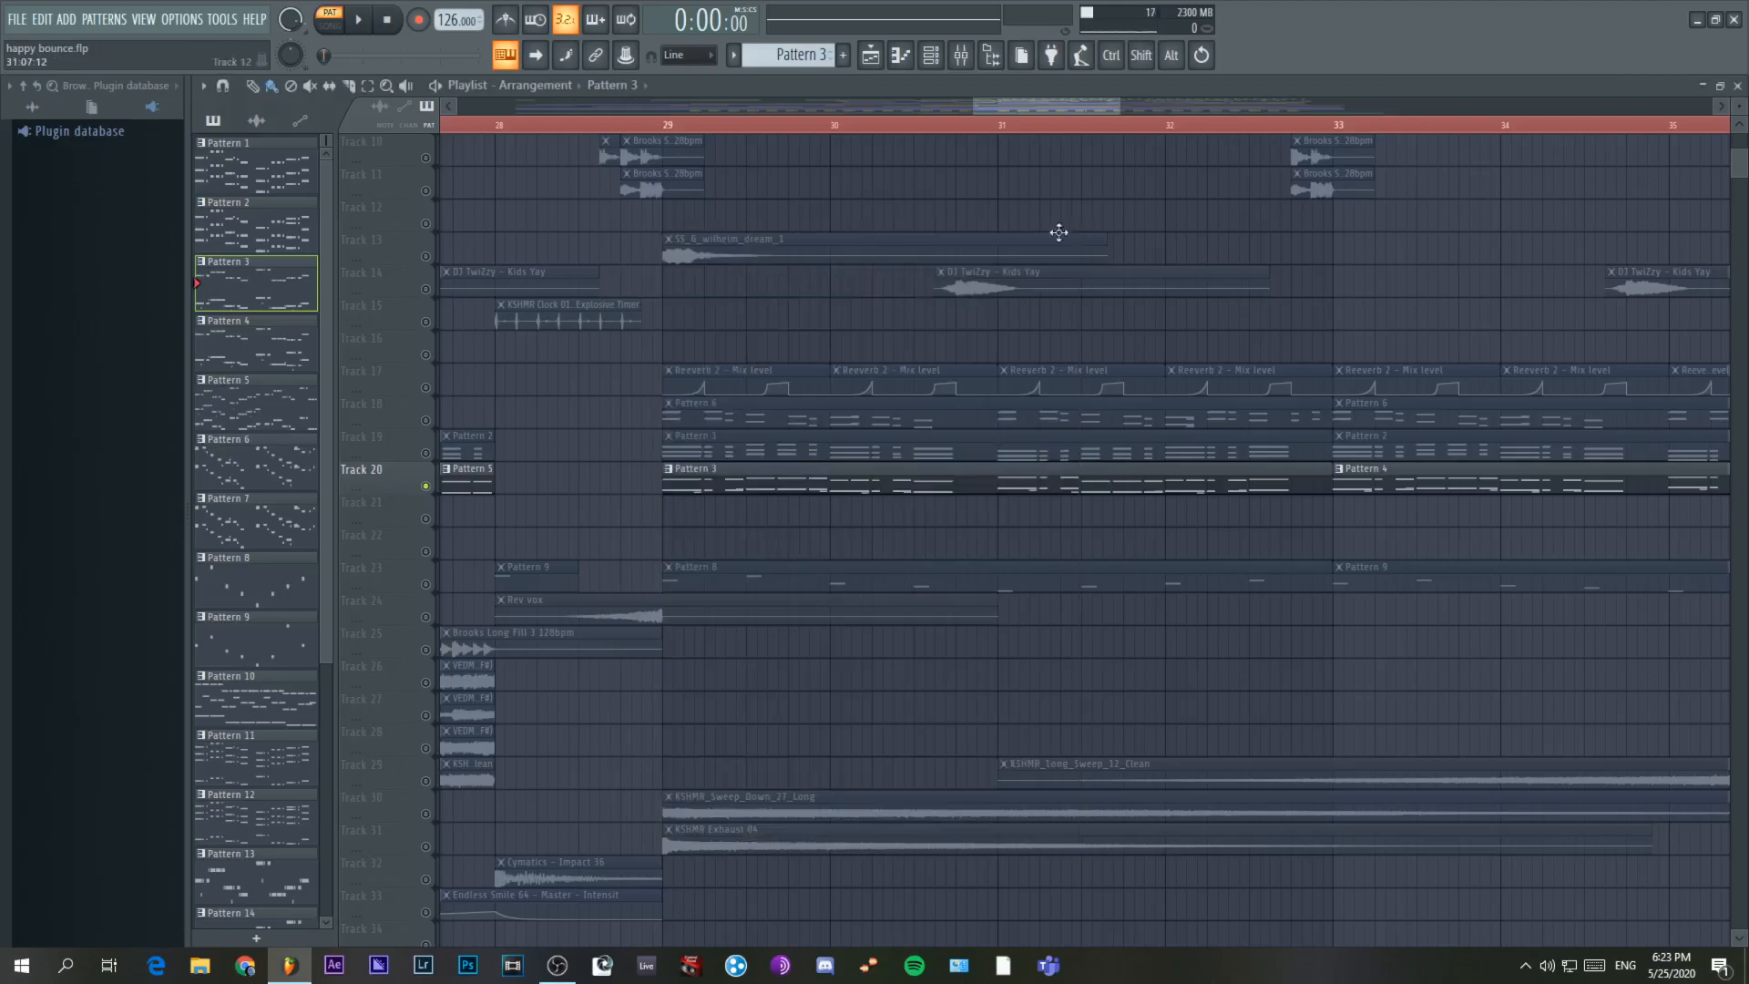
click(438, 590)
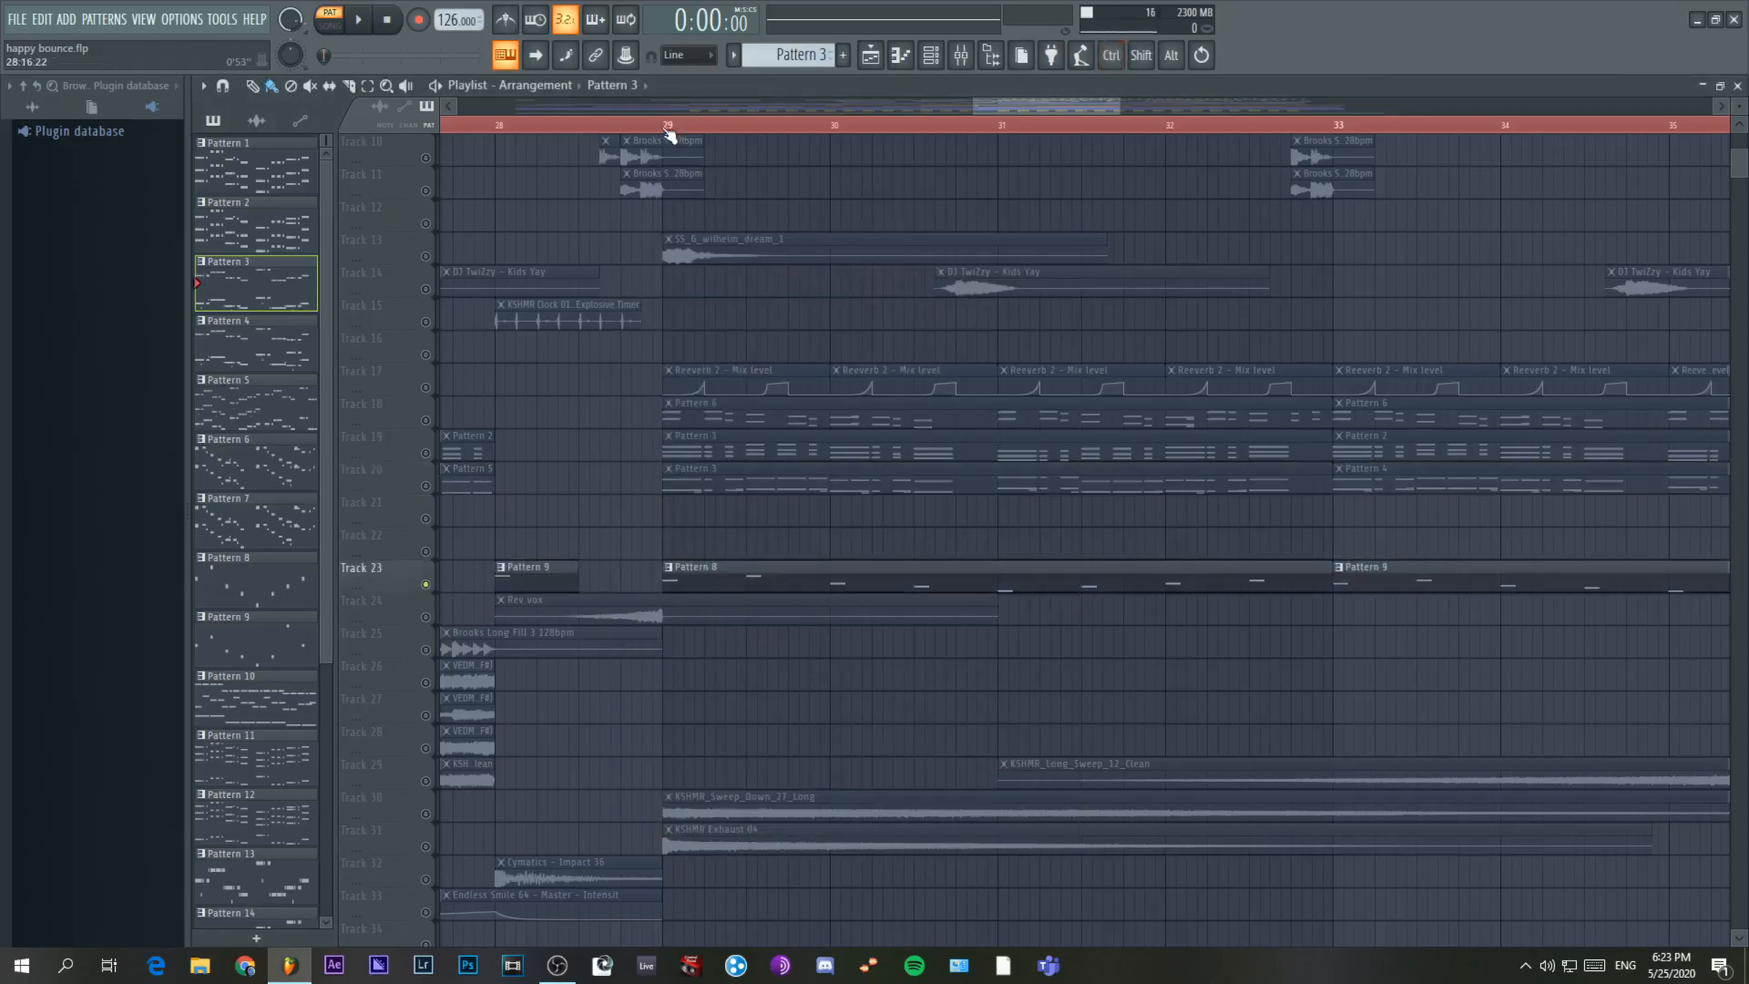
key(space)
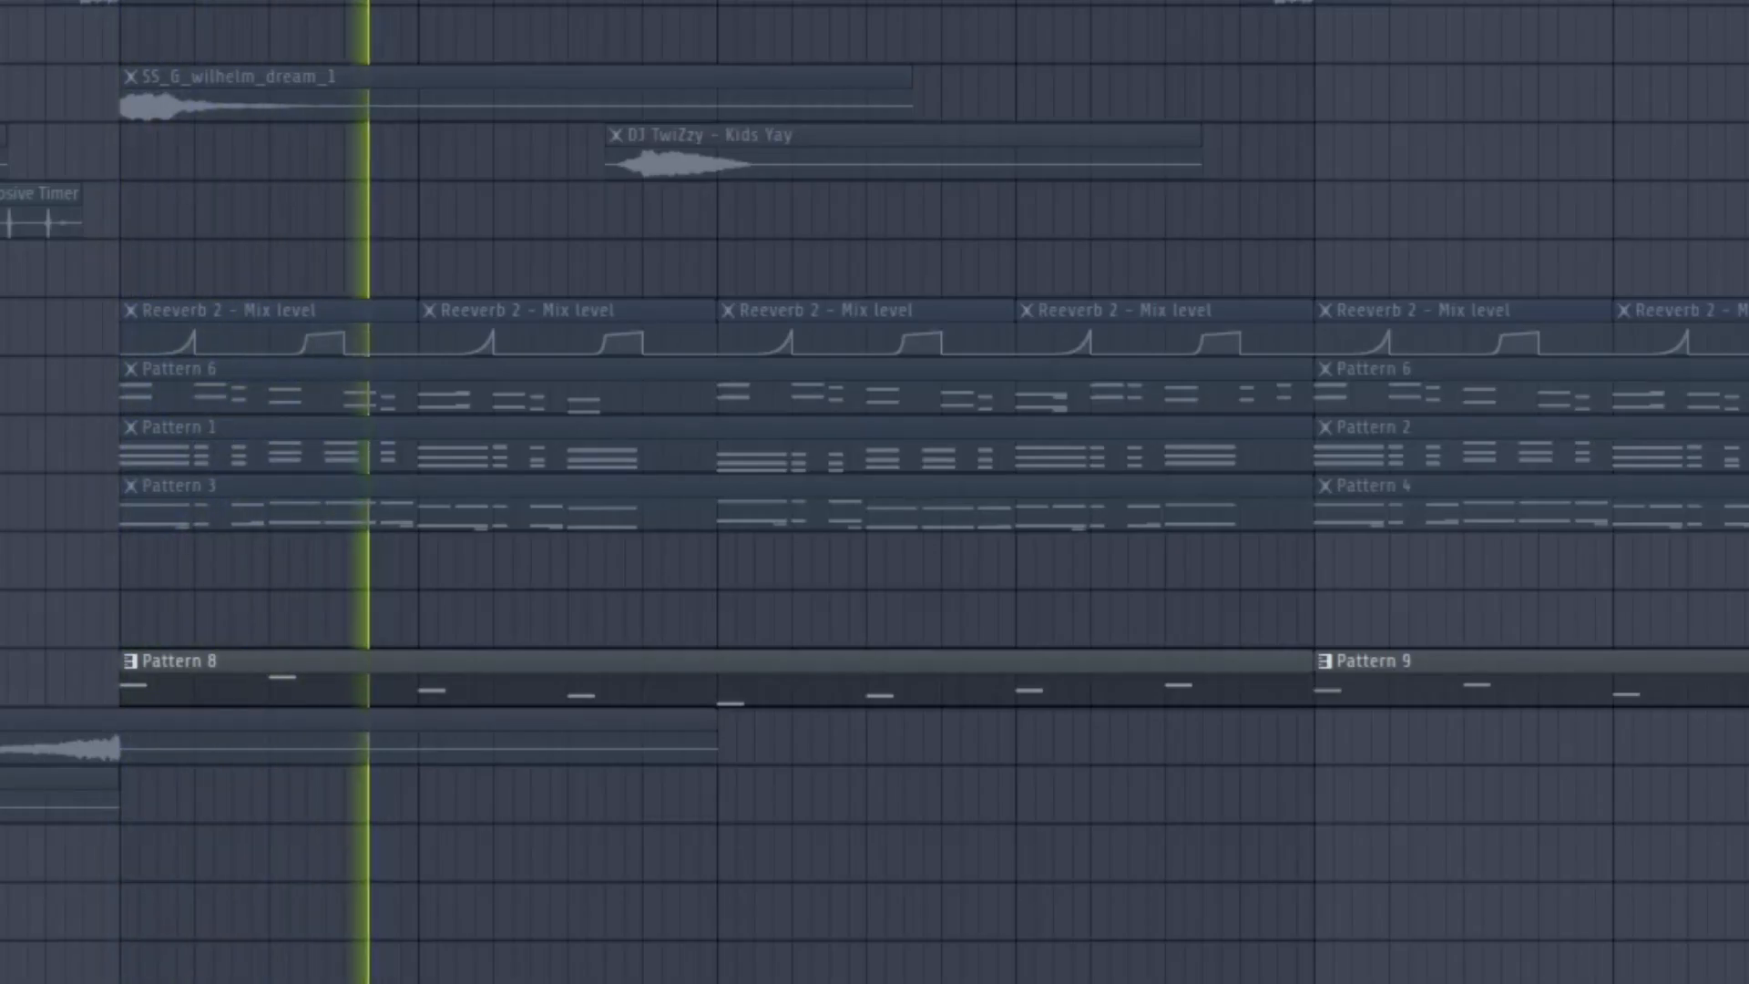
key(space)
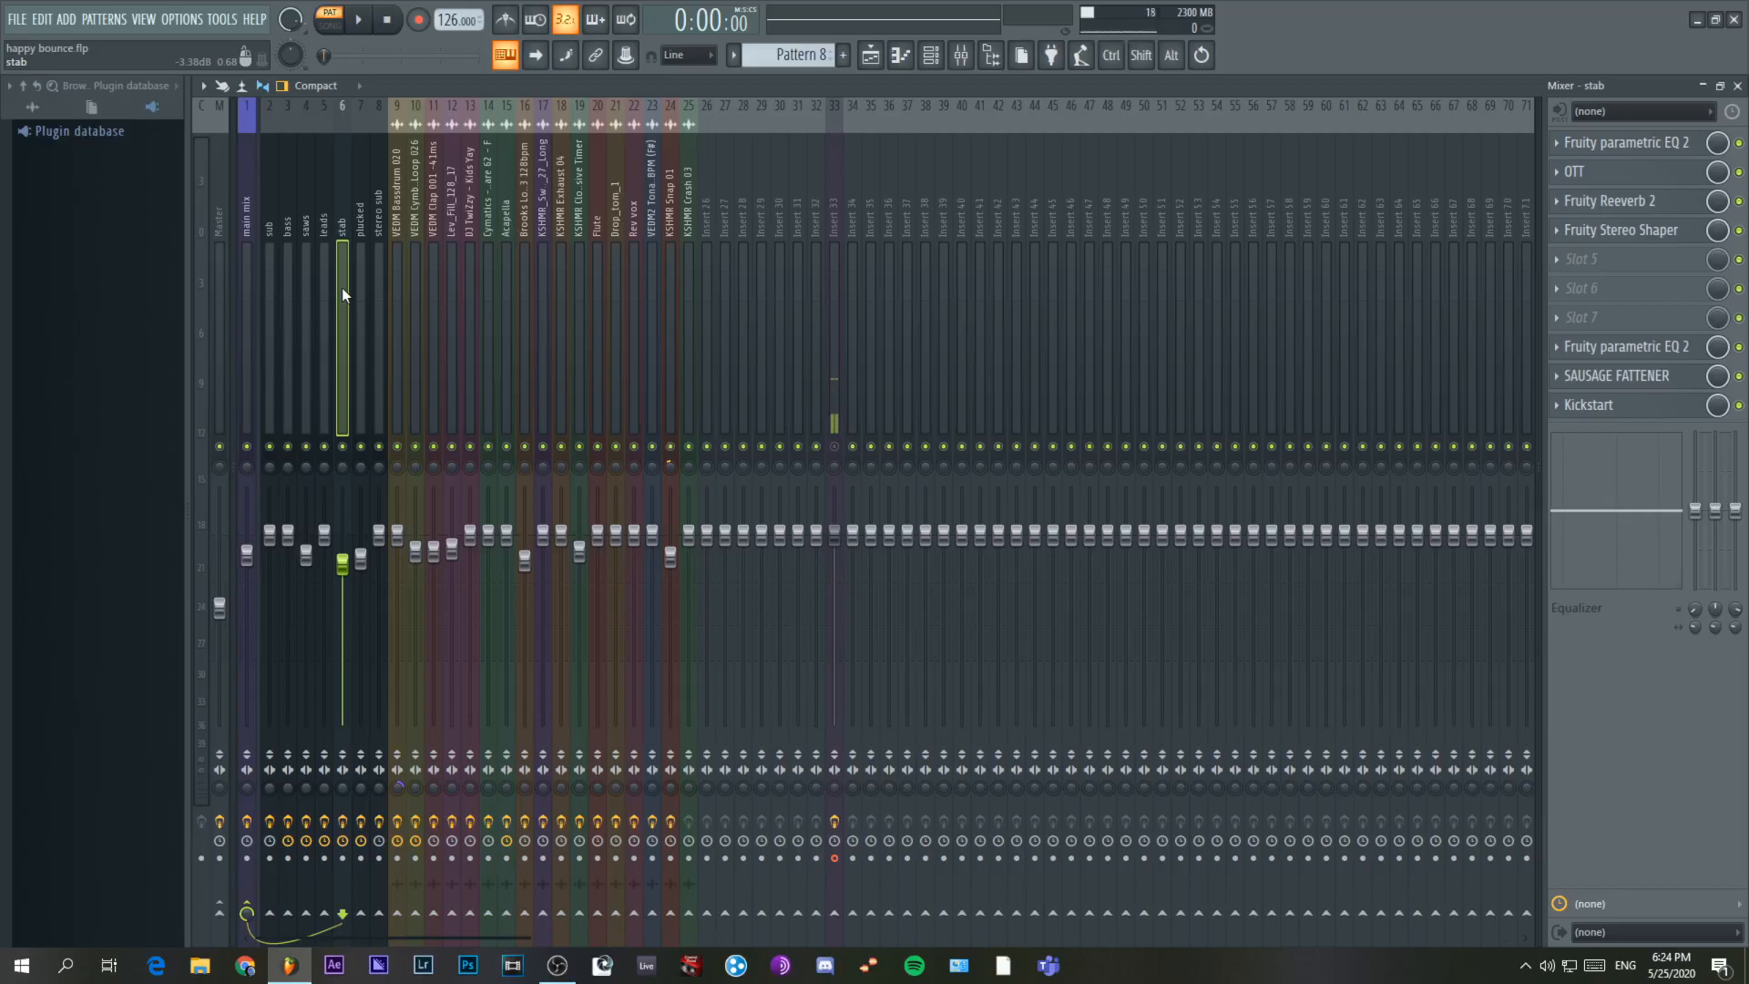
- Open Fruity Reeverb 2 on the stab mixer track and move its window over the mixer
click(1621, 201)
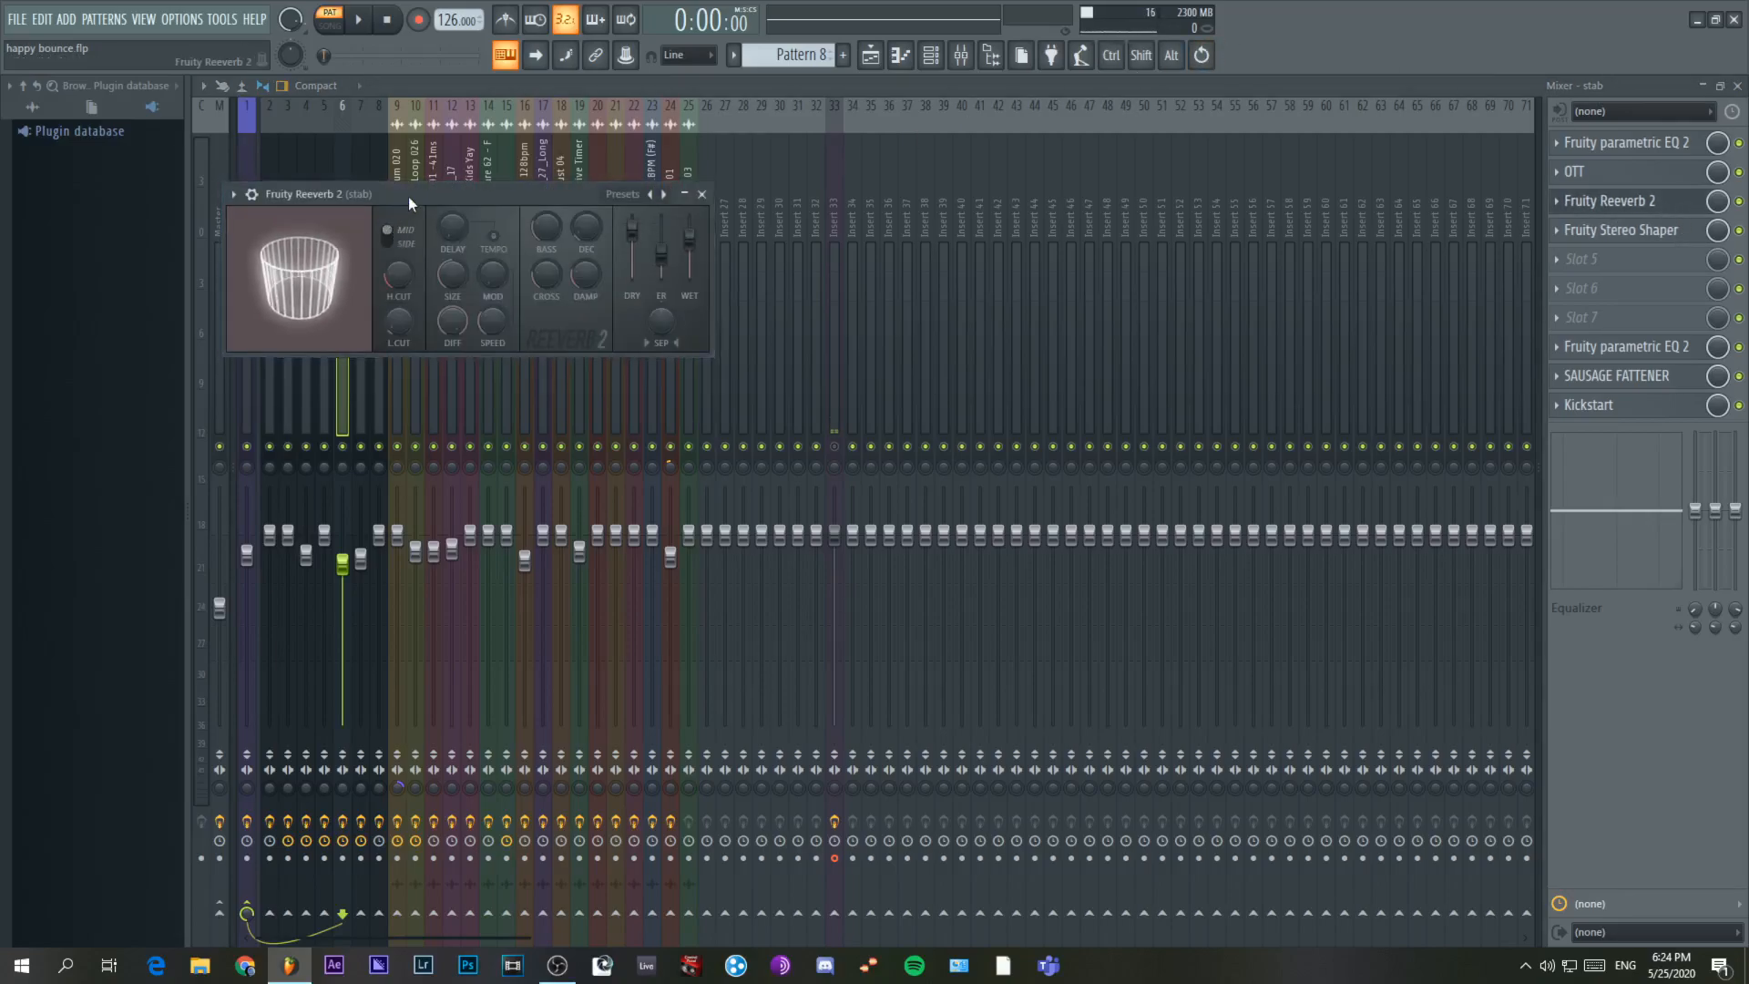
drag(409, 196, 689, 255)
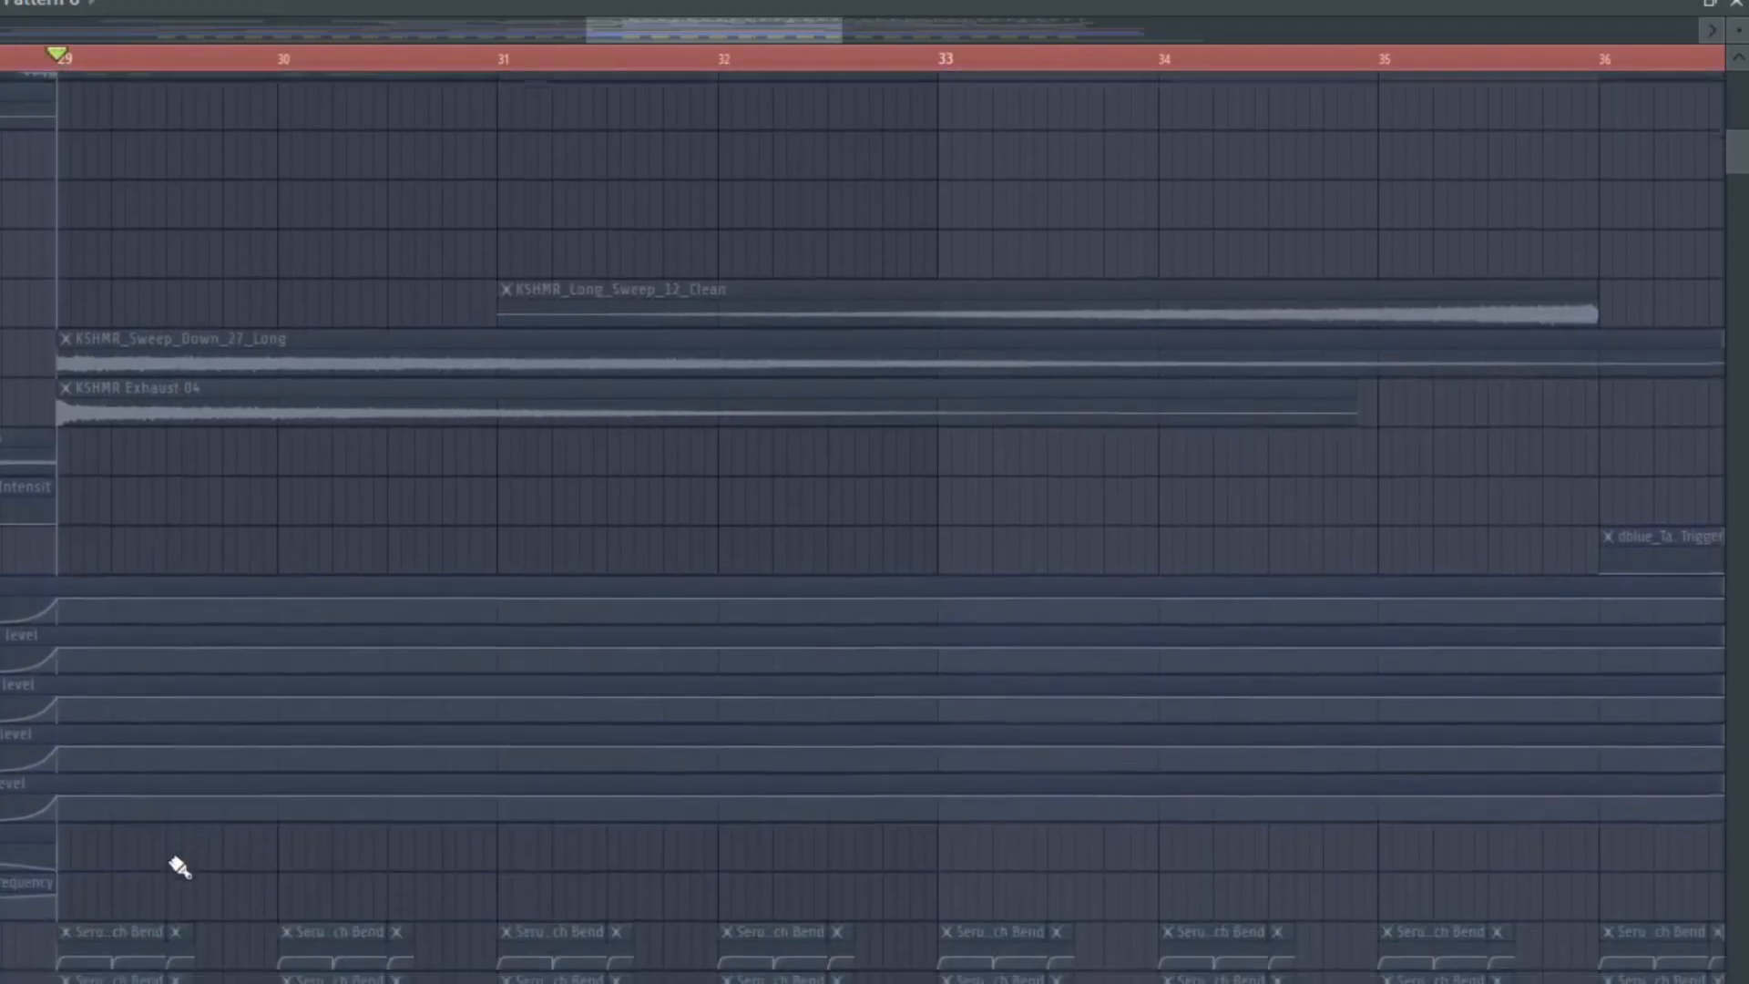
- Play the drop's synth patterns together from bar 29 with their Reeverb 2 mix level and pitch bend automation
scroll(176, 866, down, 3)
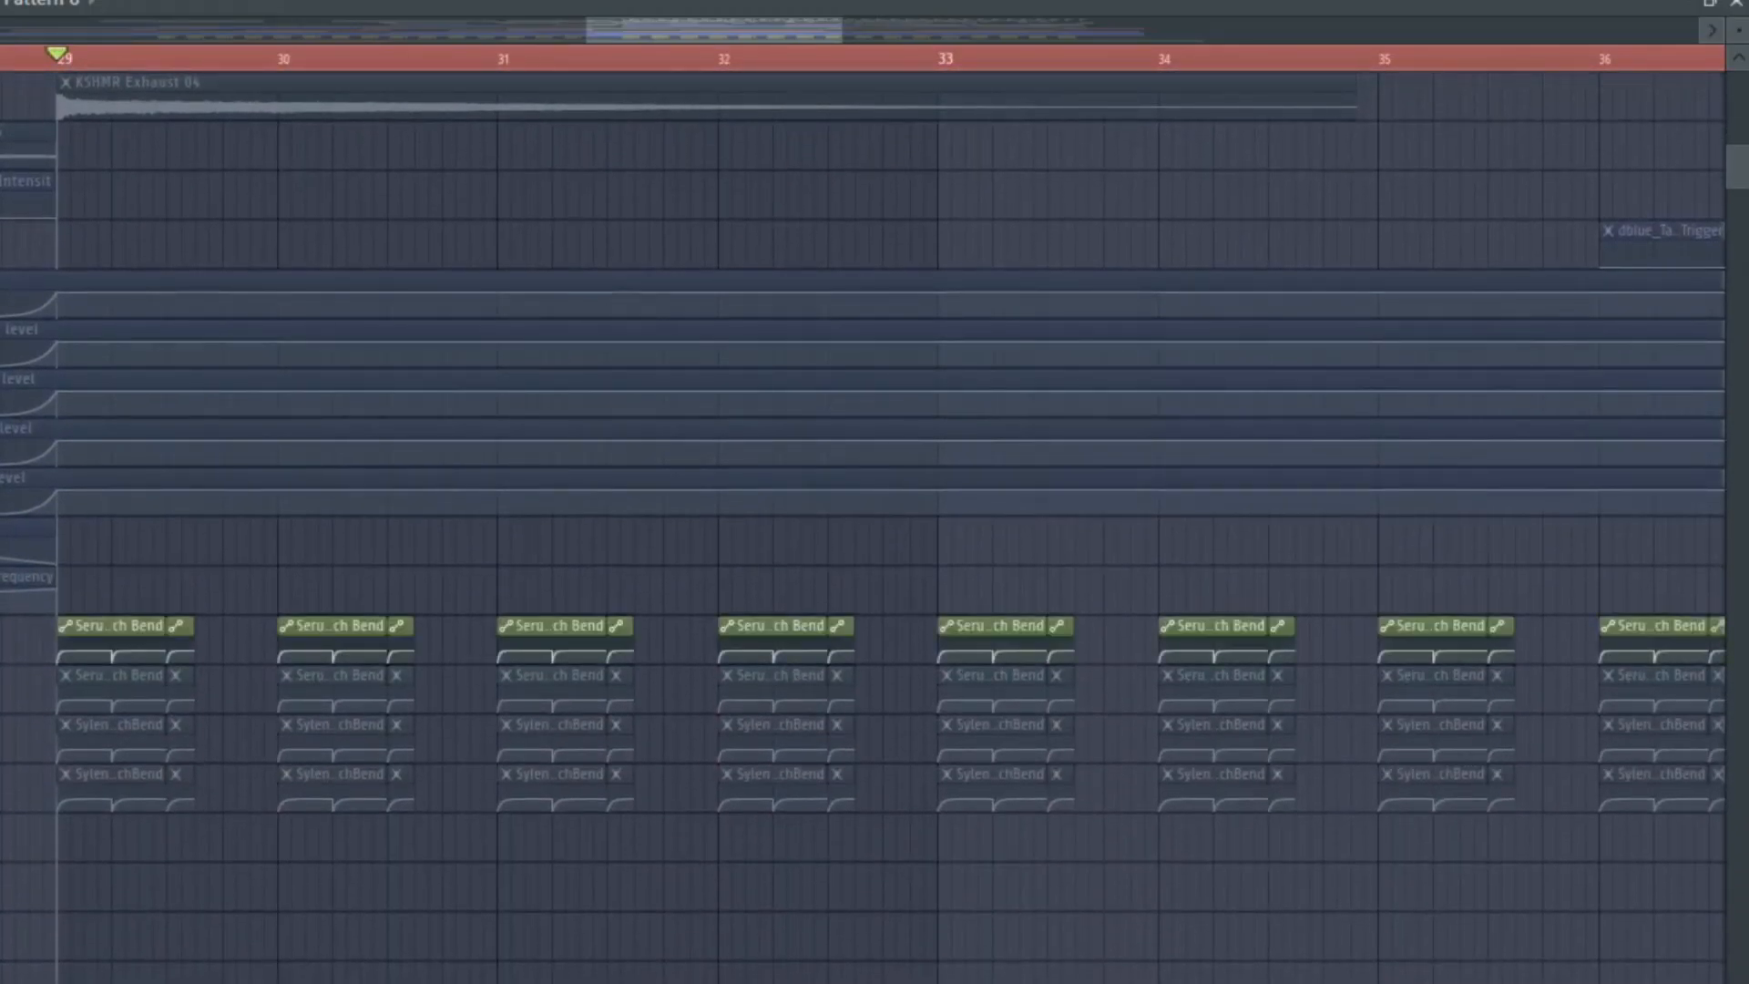
scroll(176, 820, up, 8)
key(space)
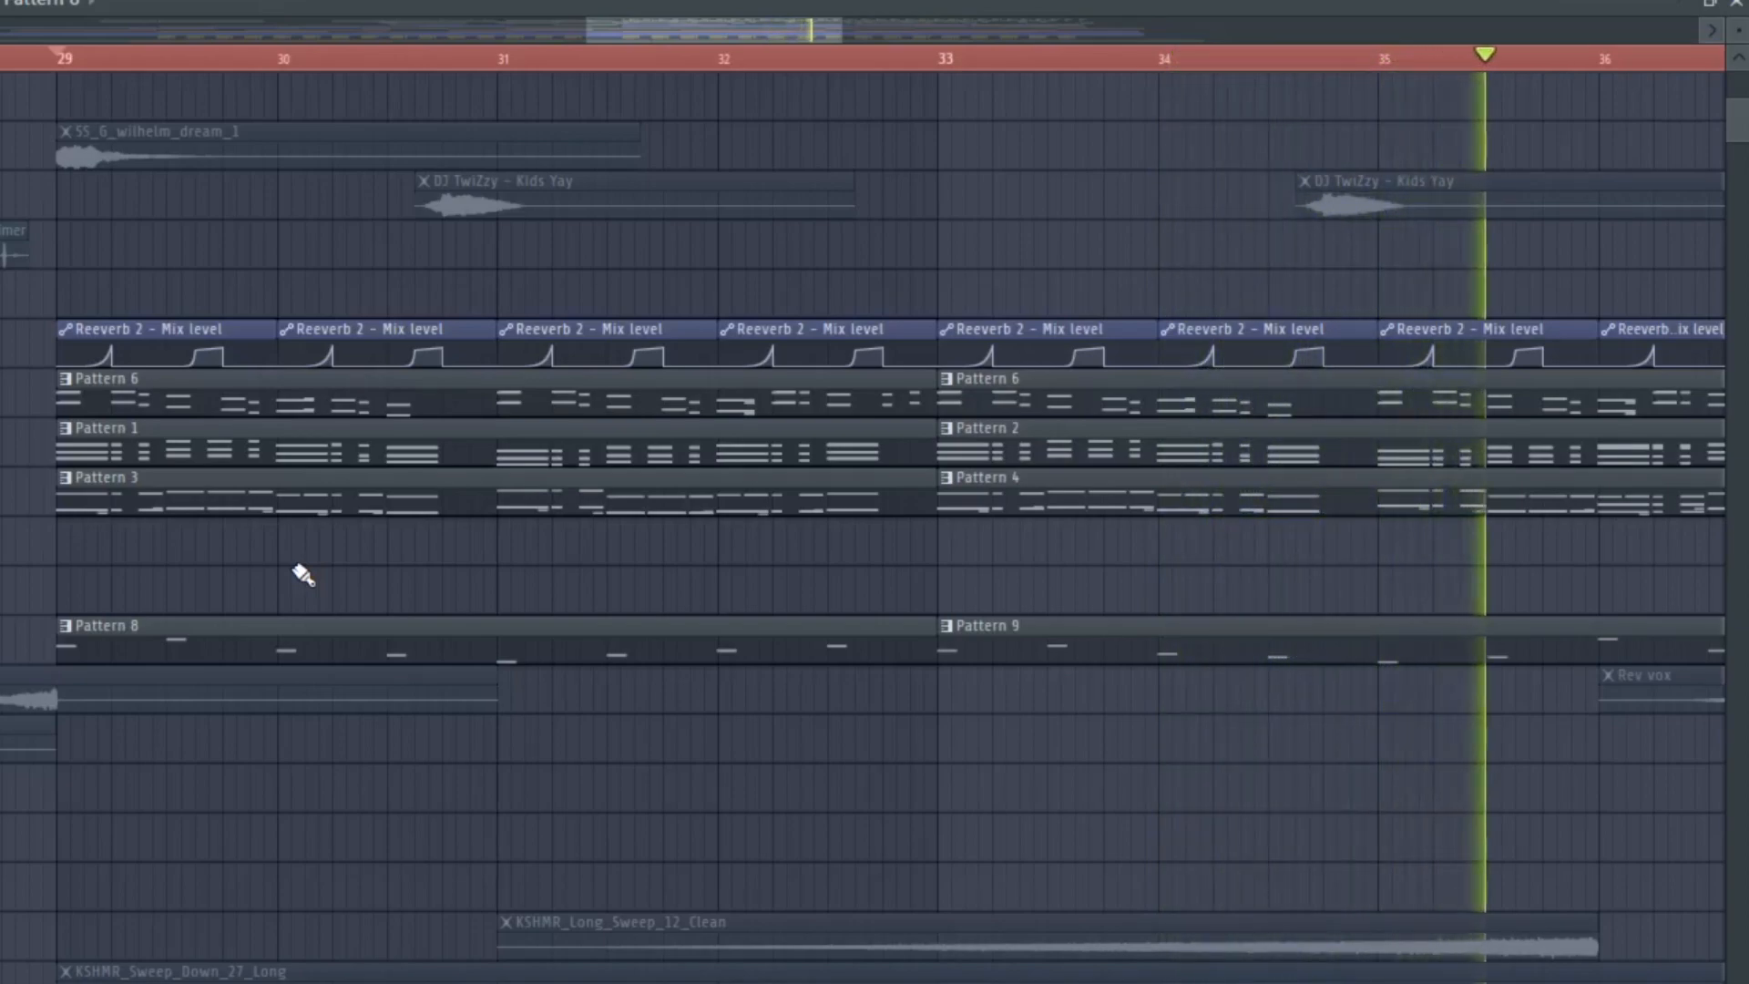
- Play the full arrangement with all tracks from just before bar 25 through the drop, then stop playback
scroll(546, 22, down, 1)
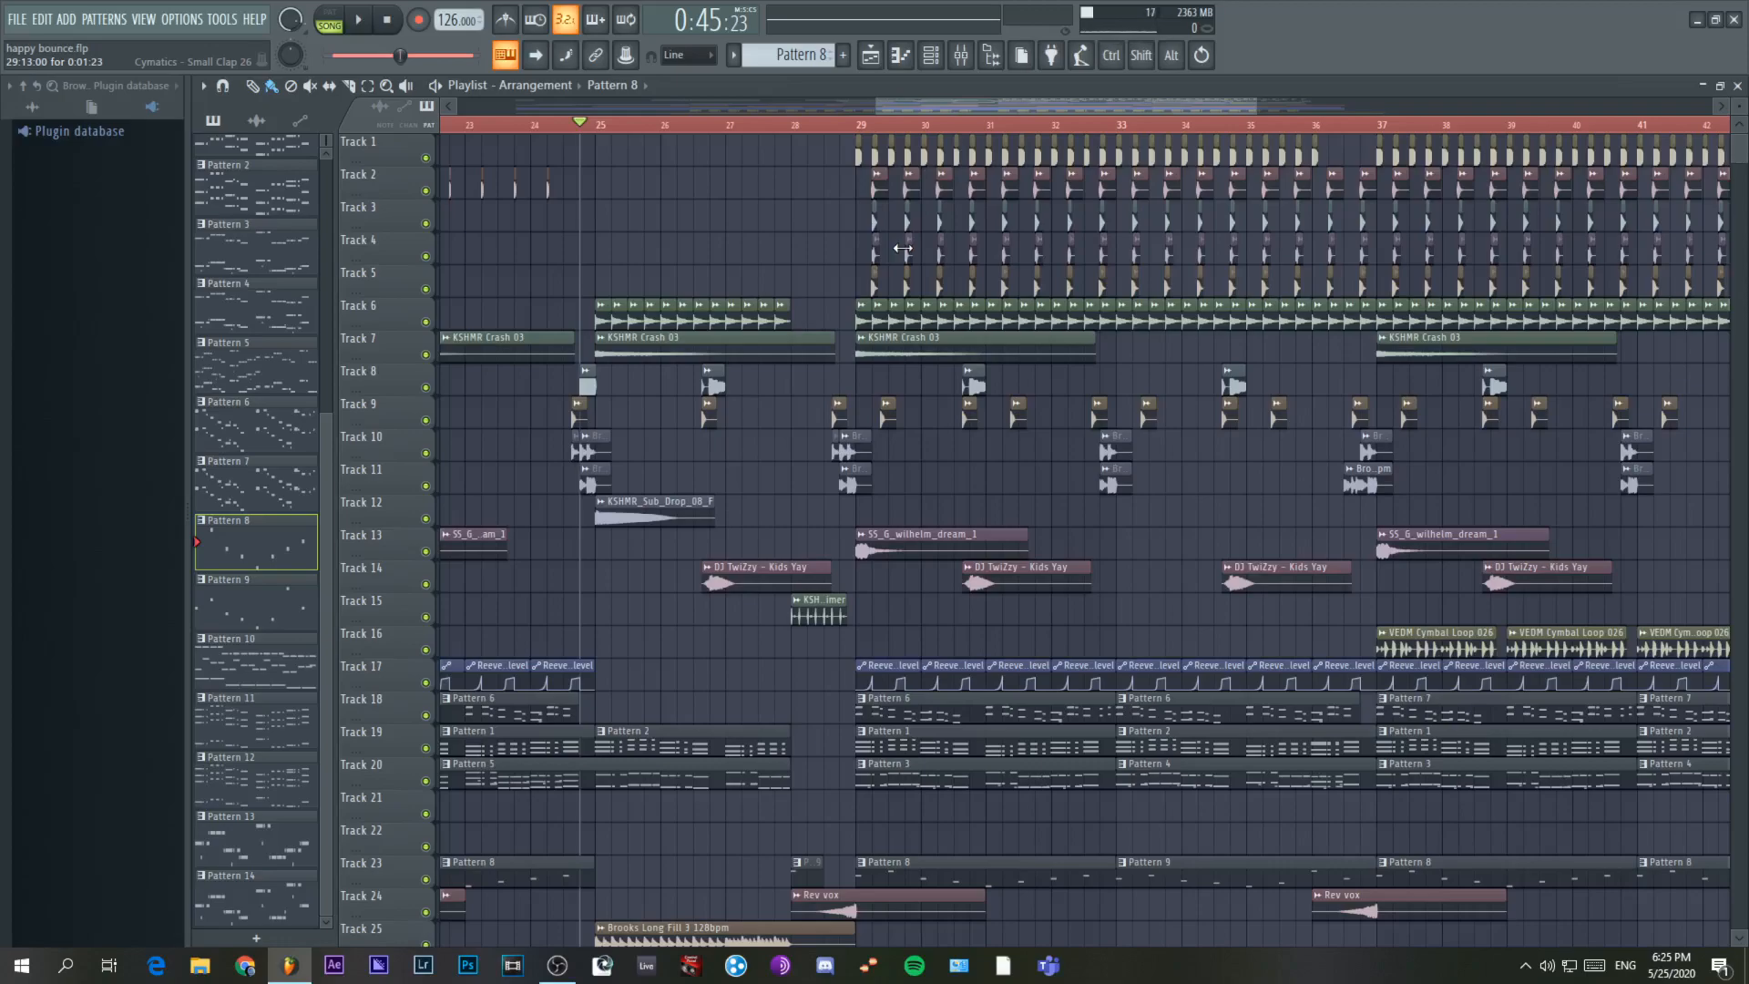
key(space)
scroll(945, 113, down, 3)
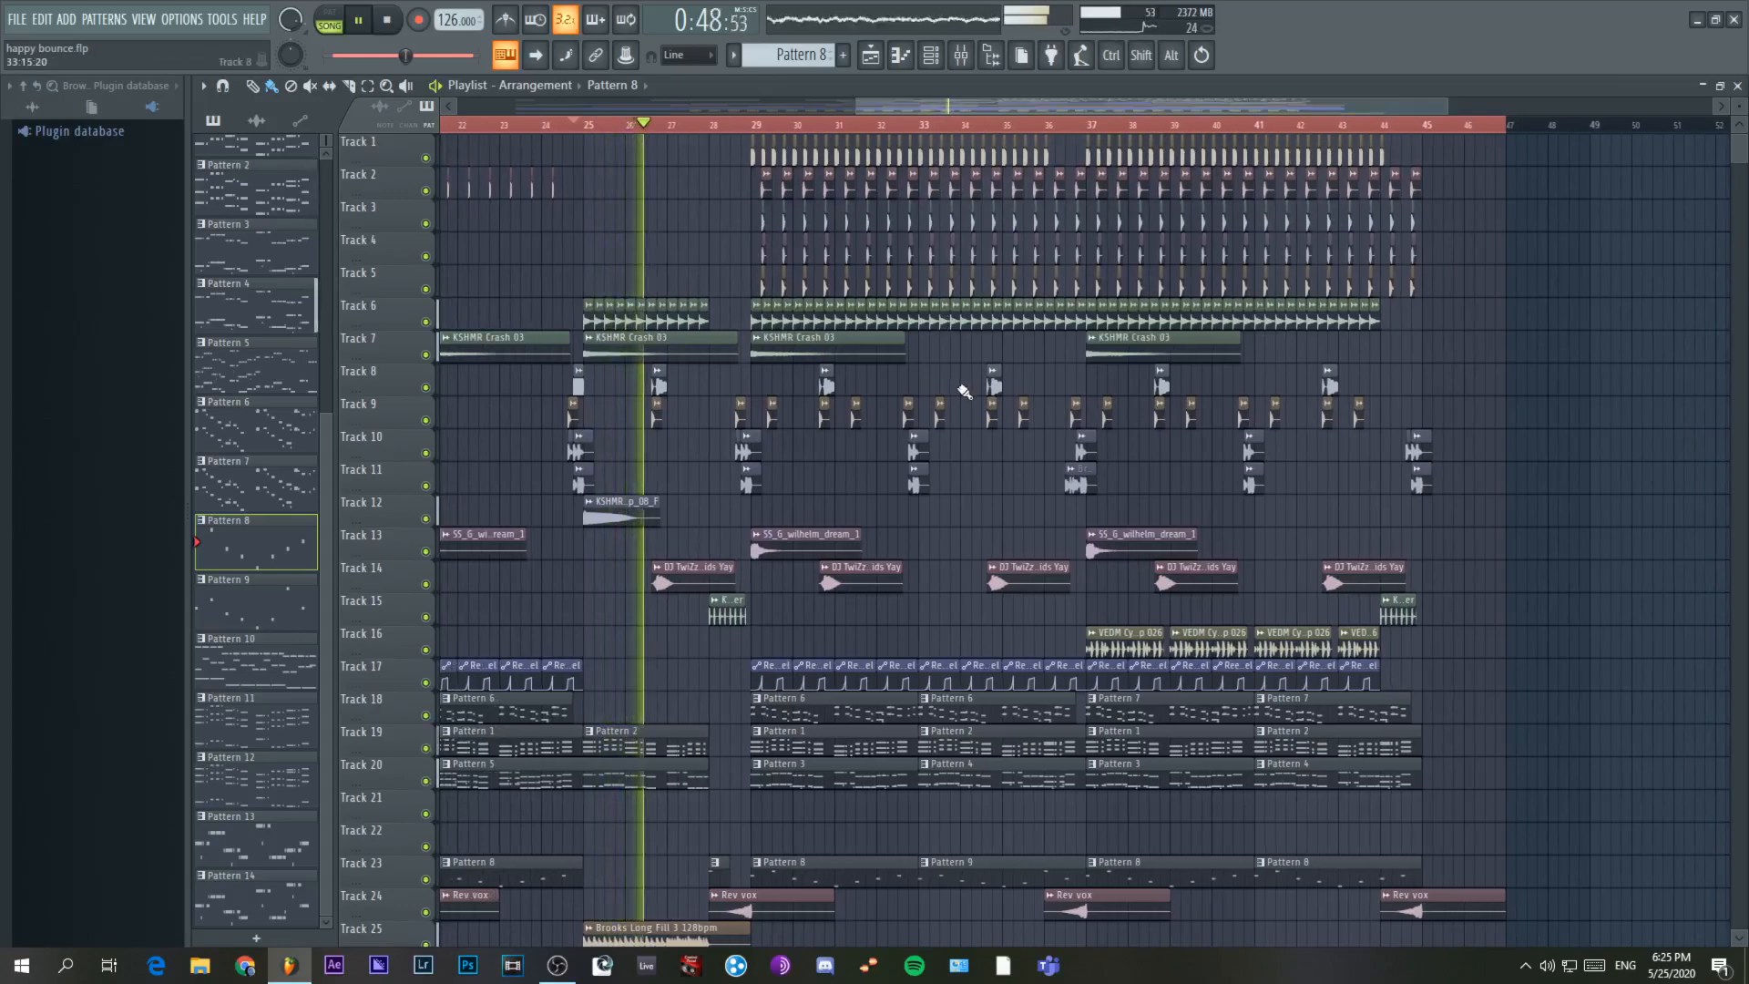
scroll(1011, 110, up, 1)
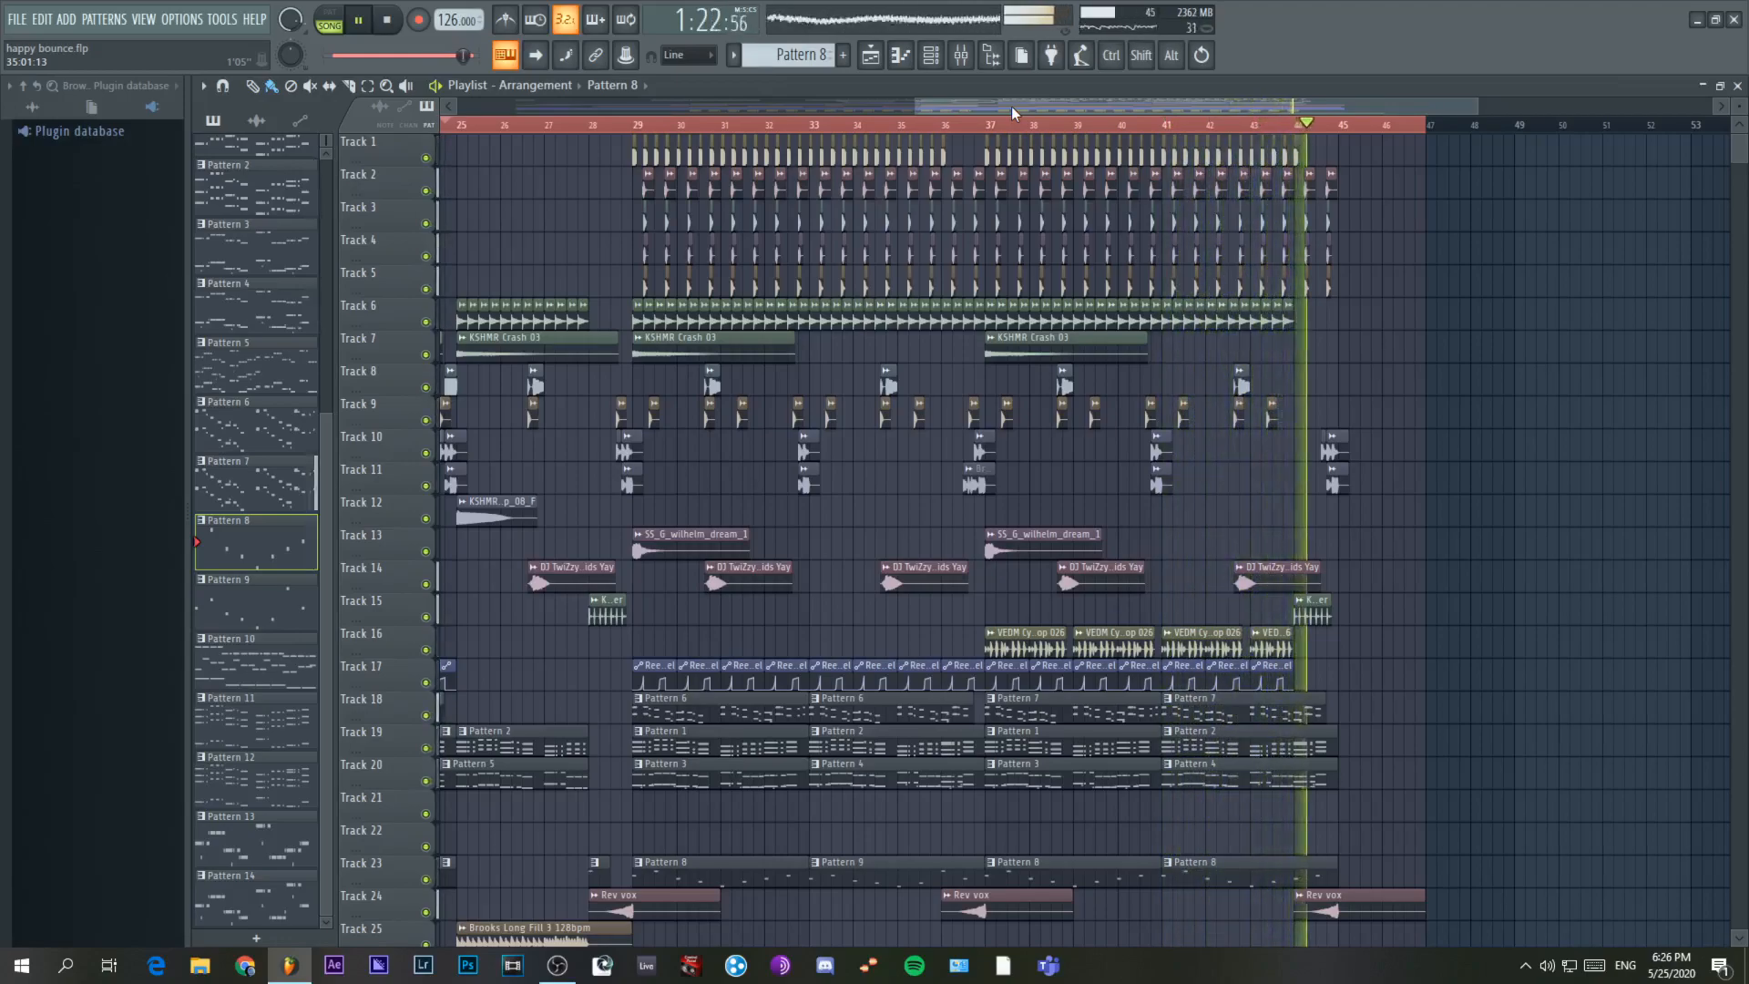
click(387, 22)
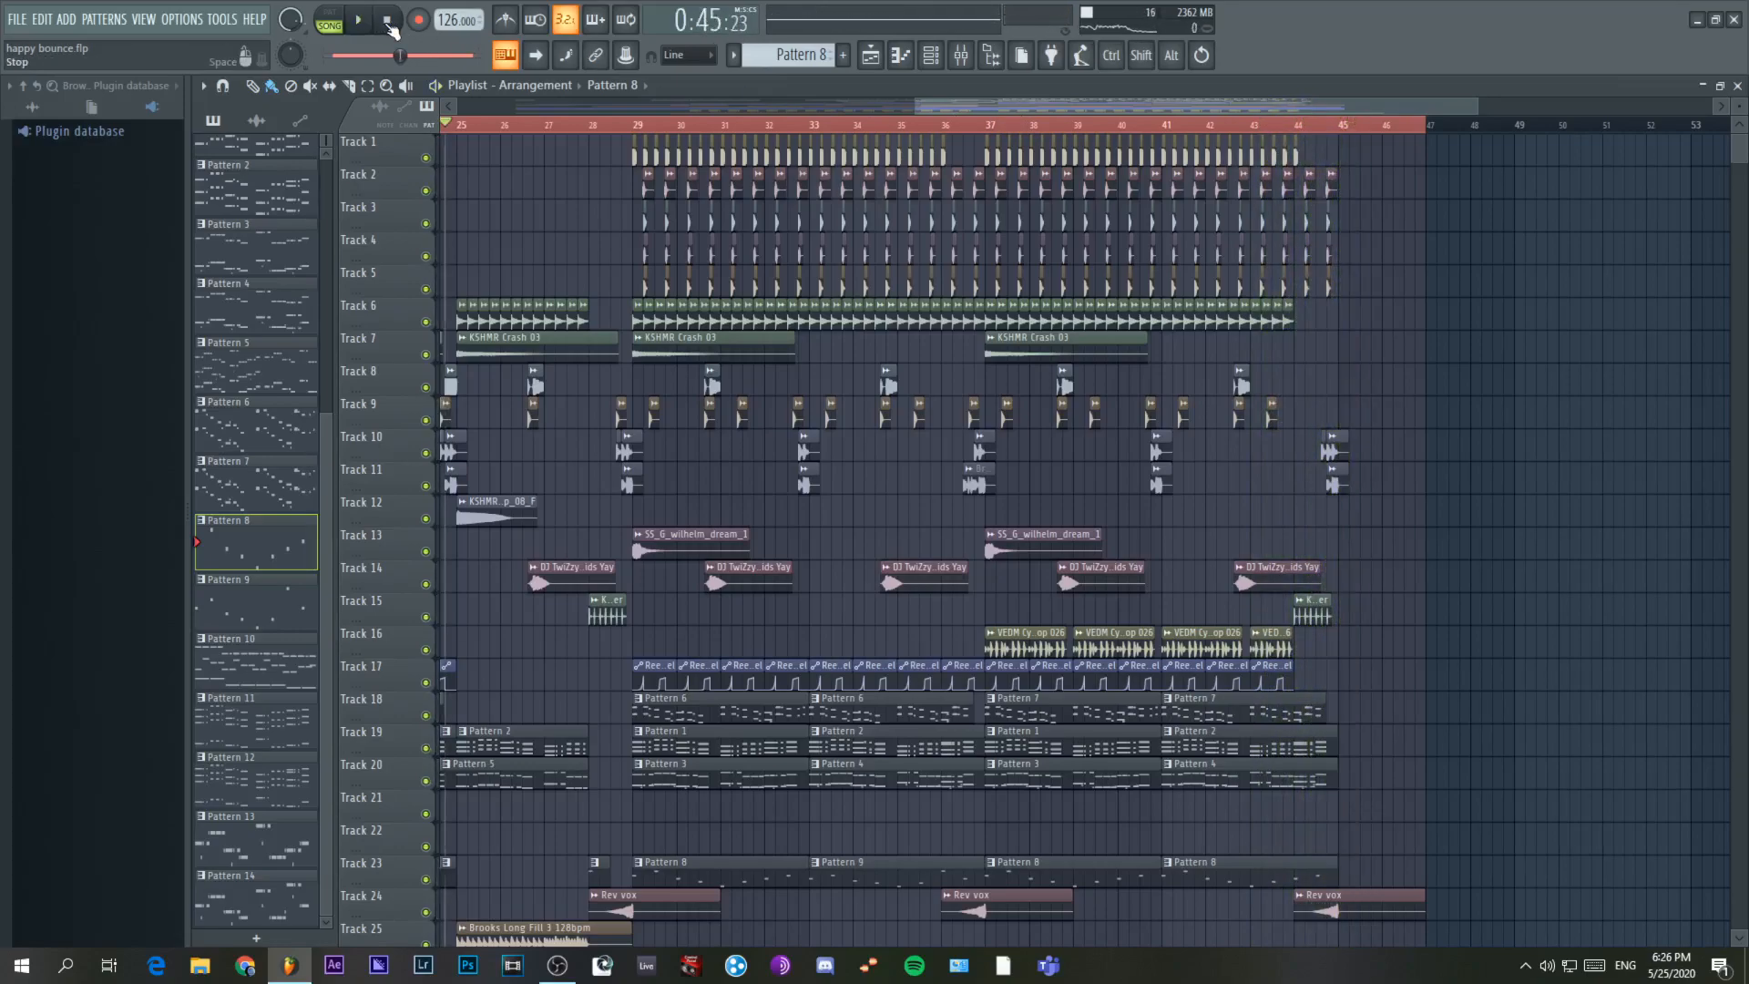